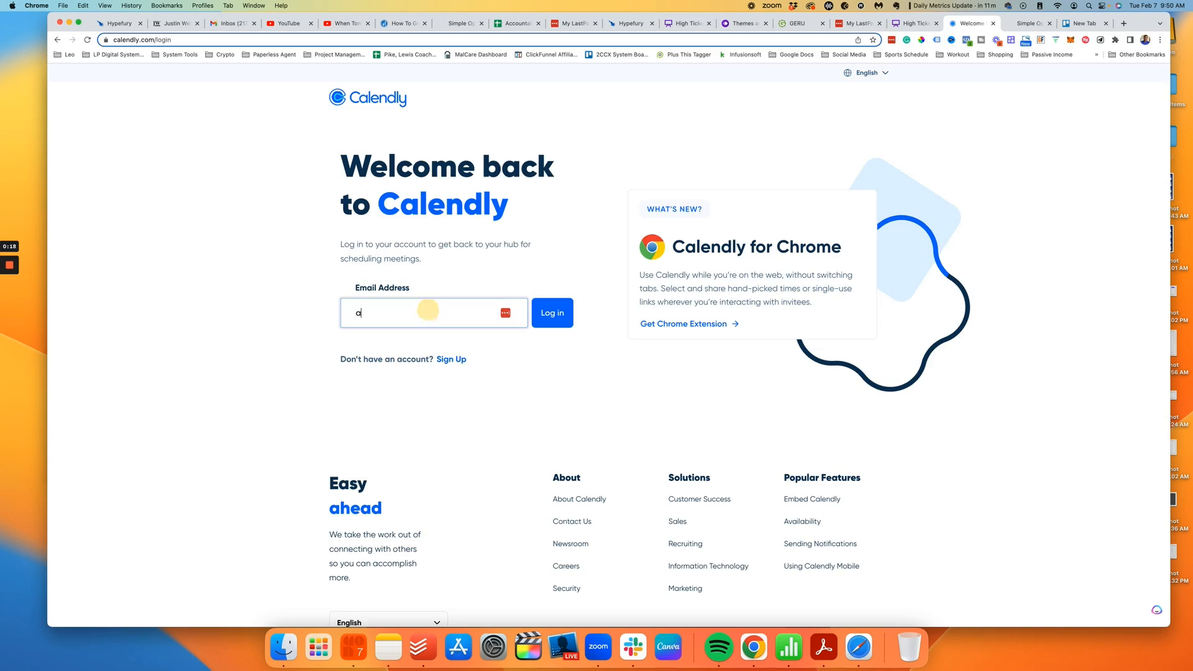
Step: Sign into Calendly through Google using the company System Admin account
left_click(551, 313)
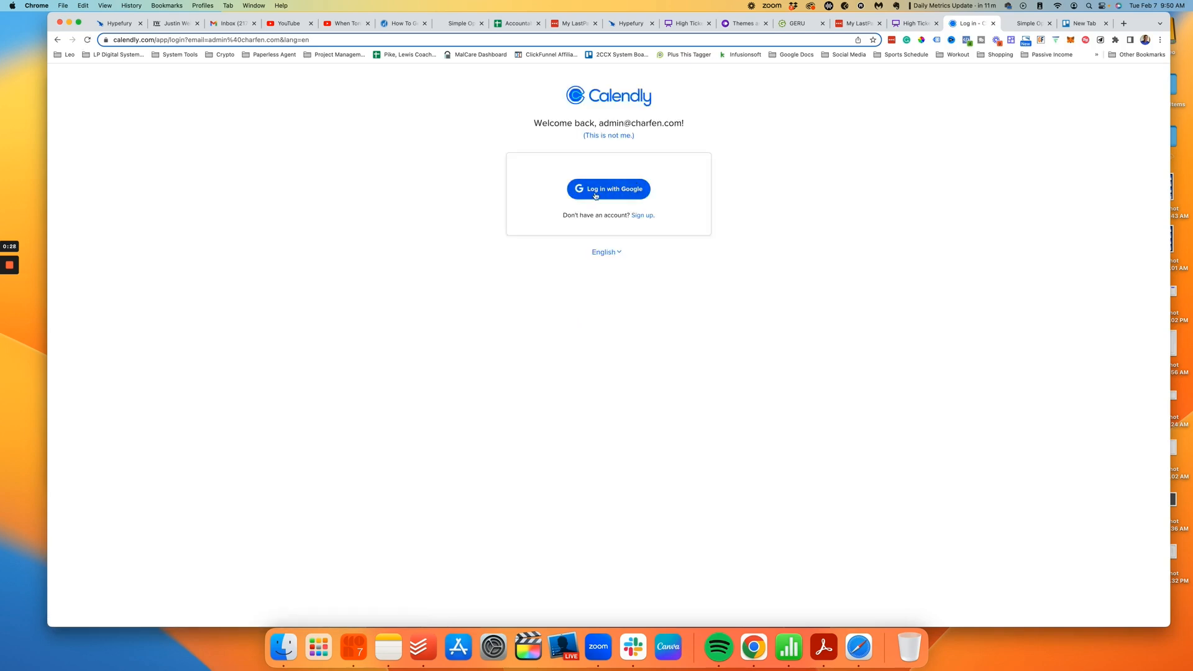
left_click(616, 193)
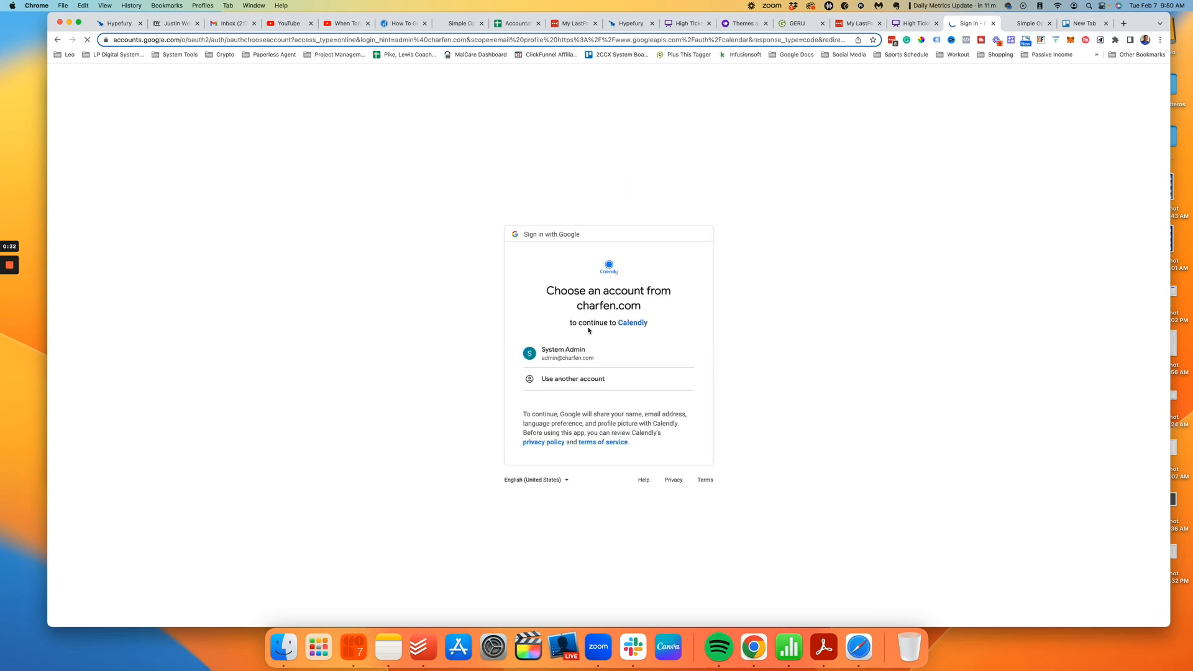
left_click(577, 356)
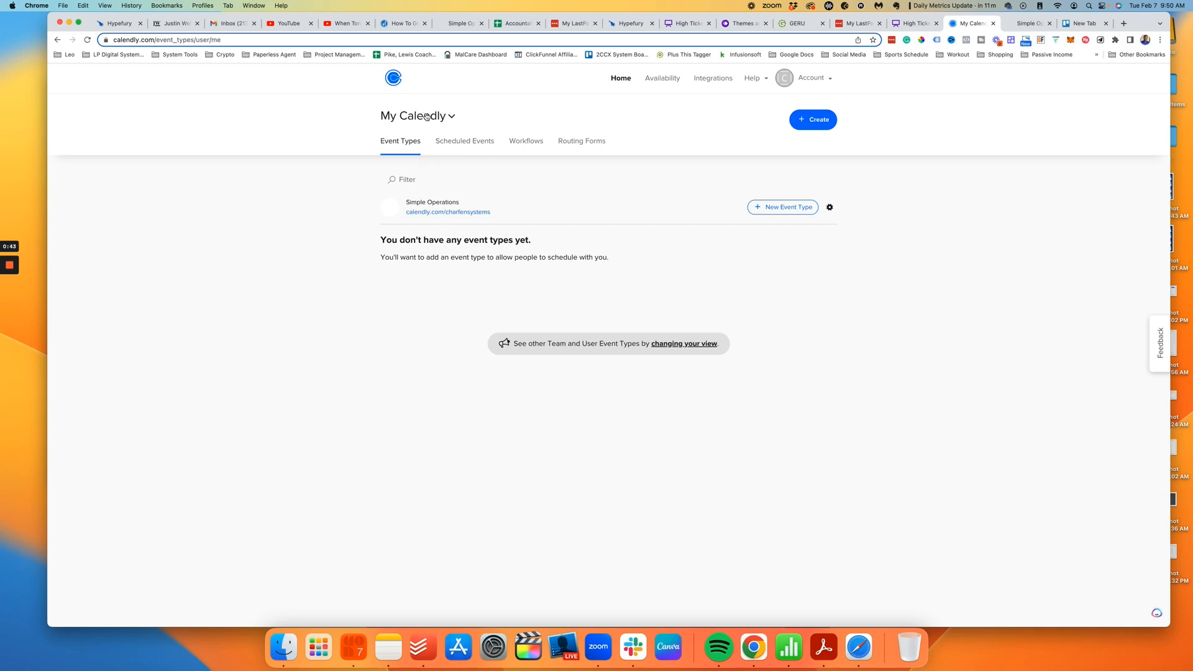
left_click(426, 116)
Step: Switch the Calendly event types view to All Teams and browse the list
left_click(435, 286)
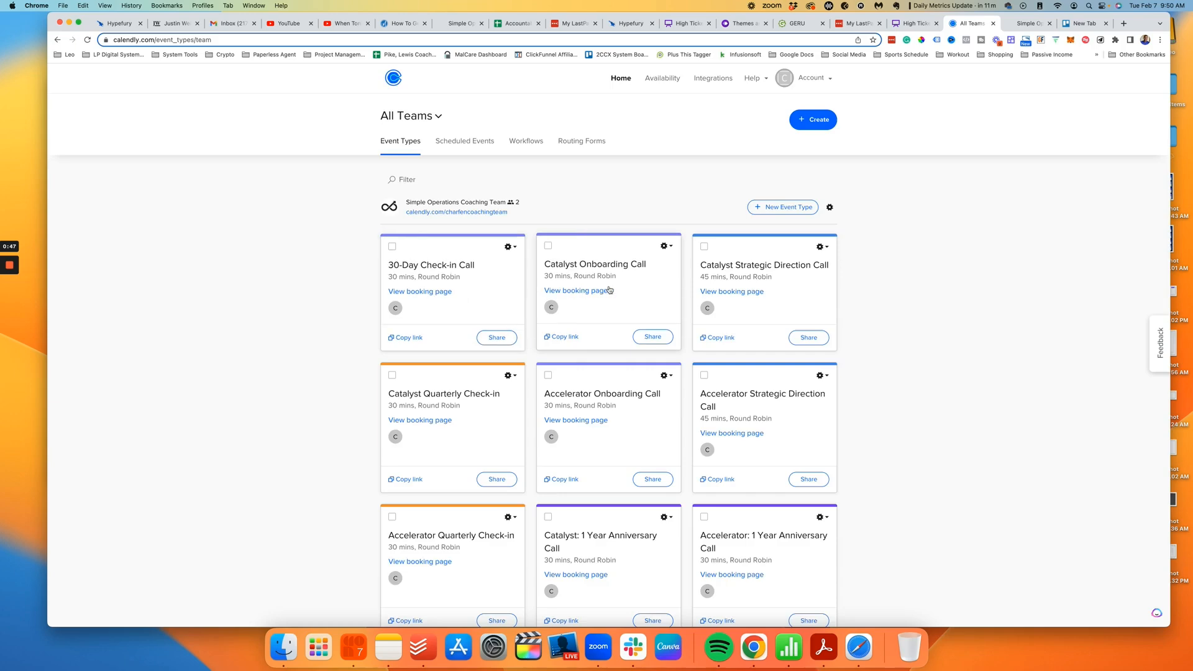
scroll(609, 290, "down", 10)
scroll(602, 269, "up", 7)
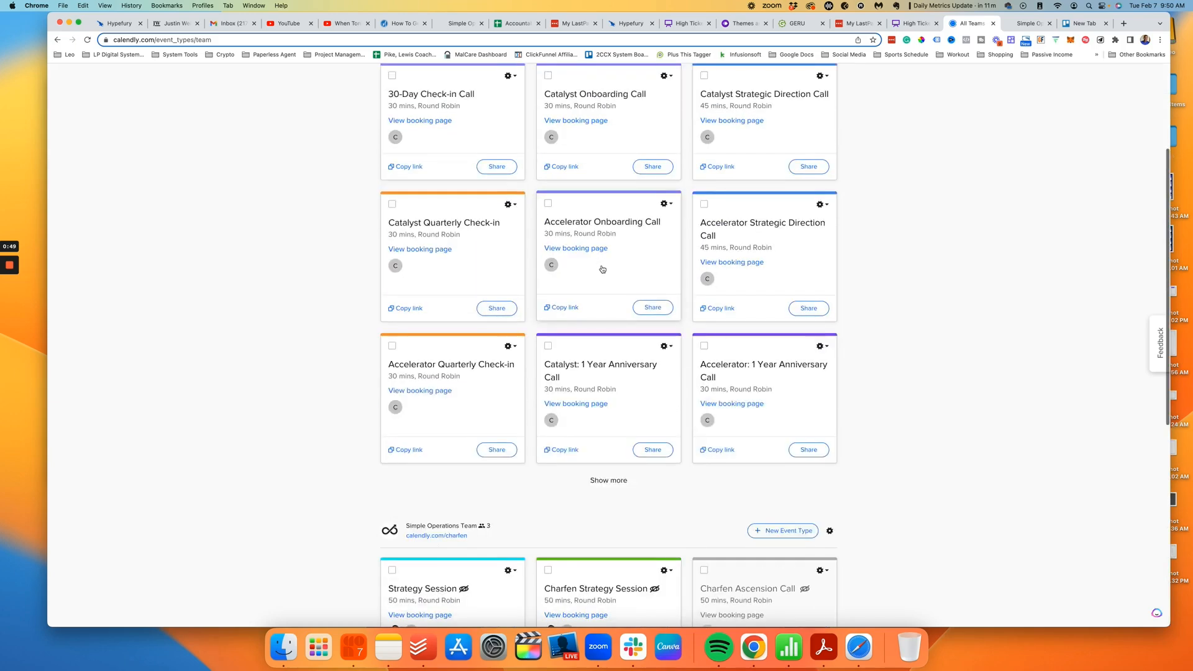
scroll(602, 269, "up", 3)
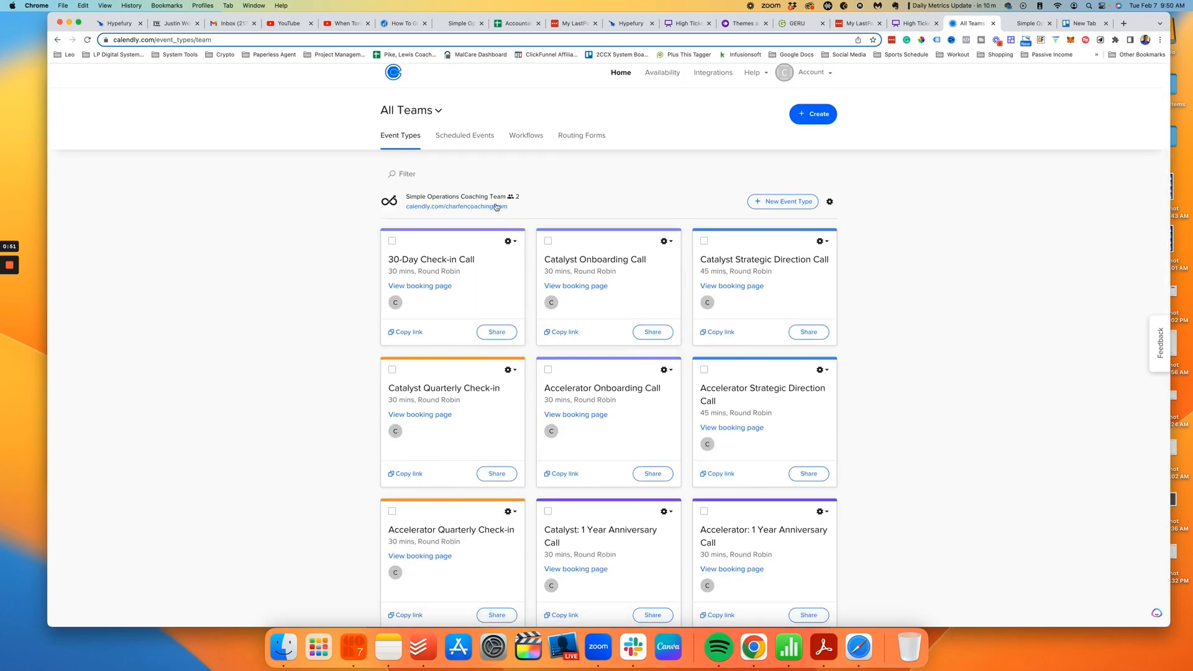
scroll(478, 261, "down", 10)
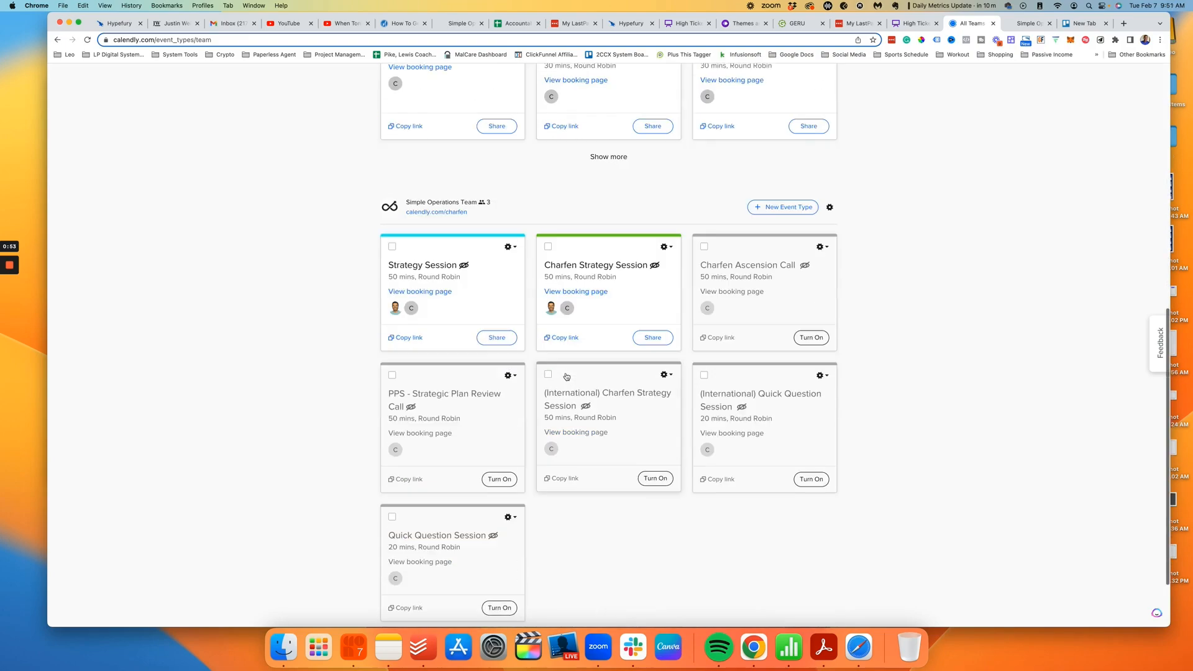
scroll(478, 329, "up", 10)
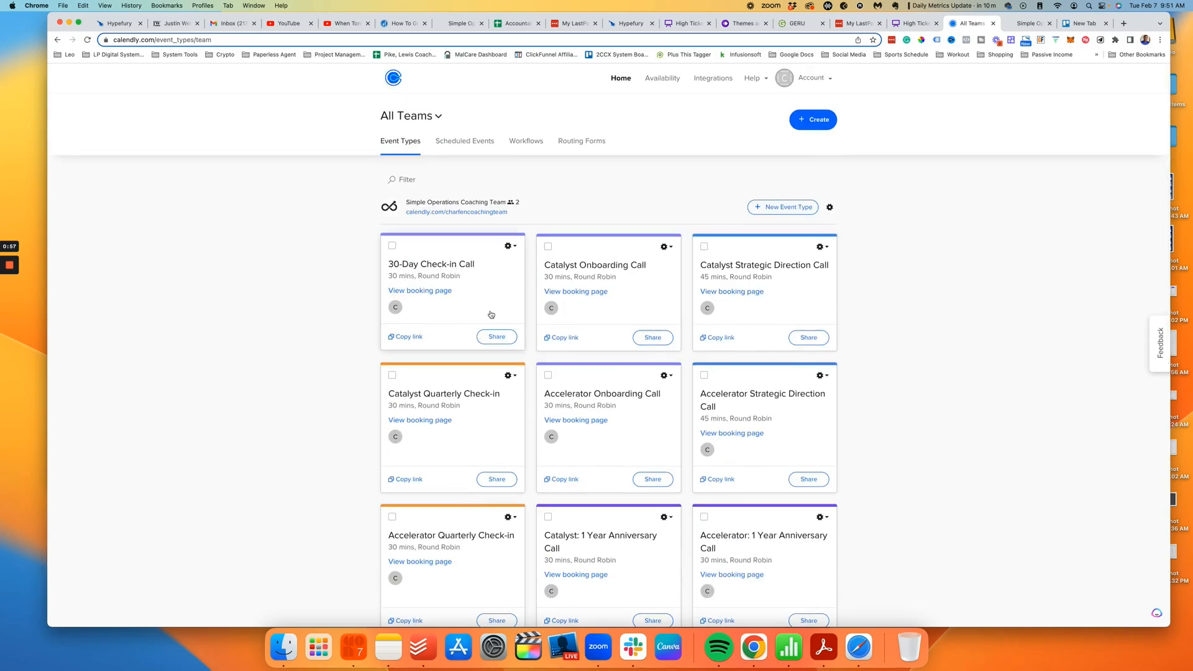
scroll(487, 310, "down", 4)
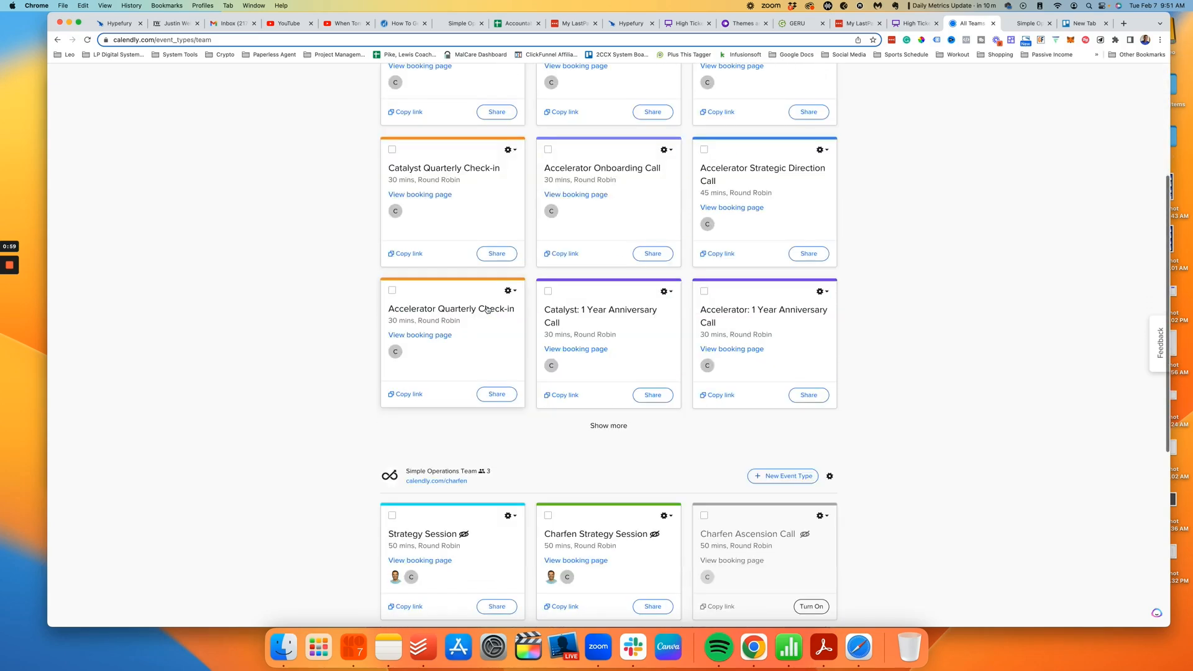
Step: Expand the Simple Operations Coaching Team list to reveal S.O.S Call and Member Check-In Call
left_click(608, 424)
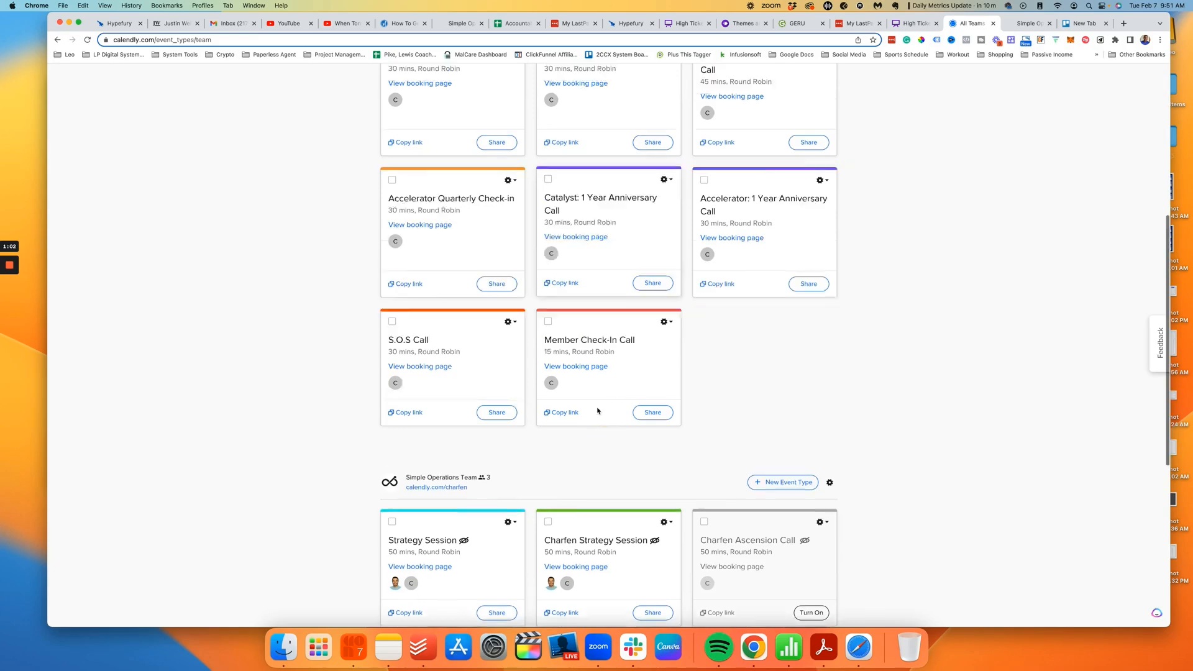
scroll(597, 407, "down", 3)
scroll(595, 408, "up", 7)
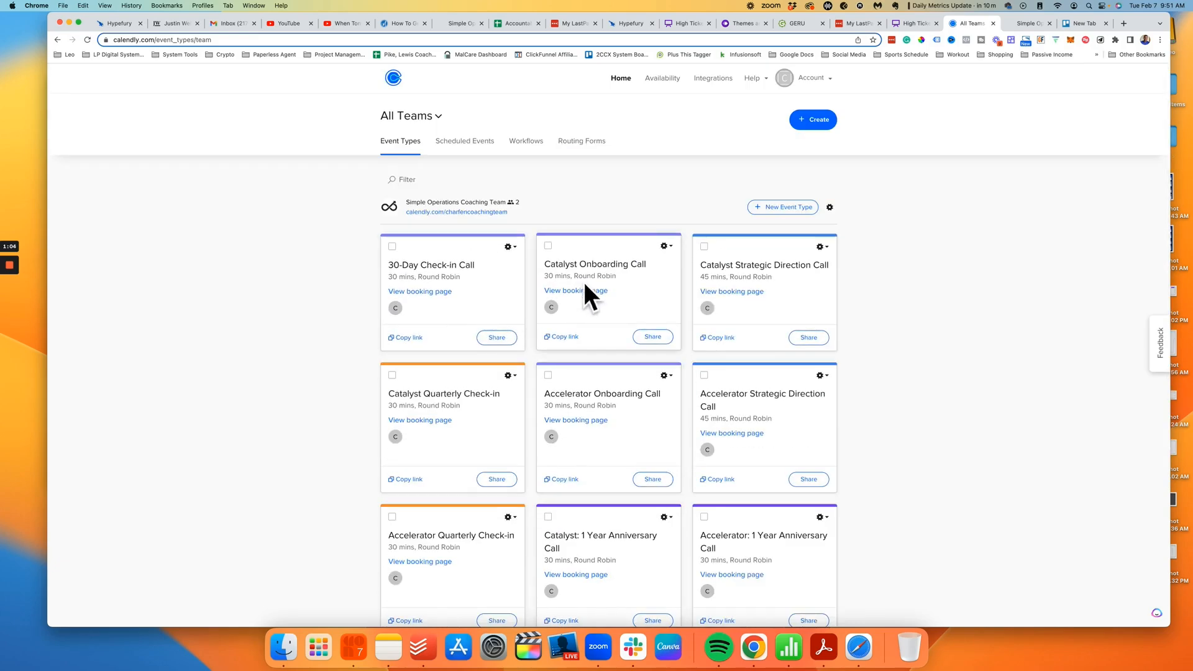
scroll(730, 360, "down", 5)
scroll(729, 359, "down", 3)
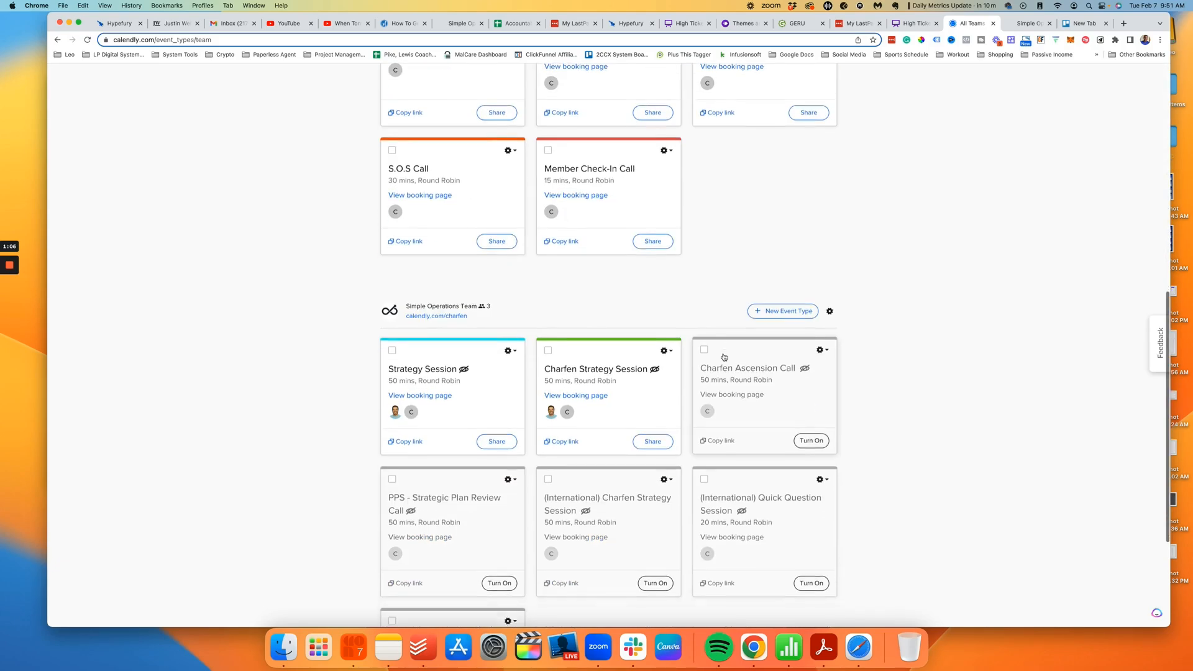
scroll(562, 395, "up", 7)
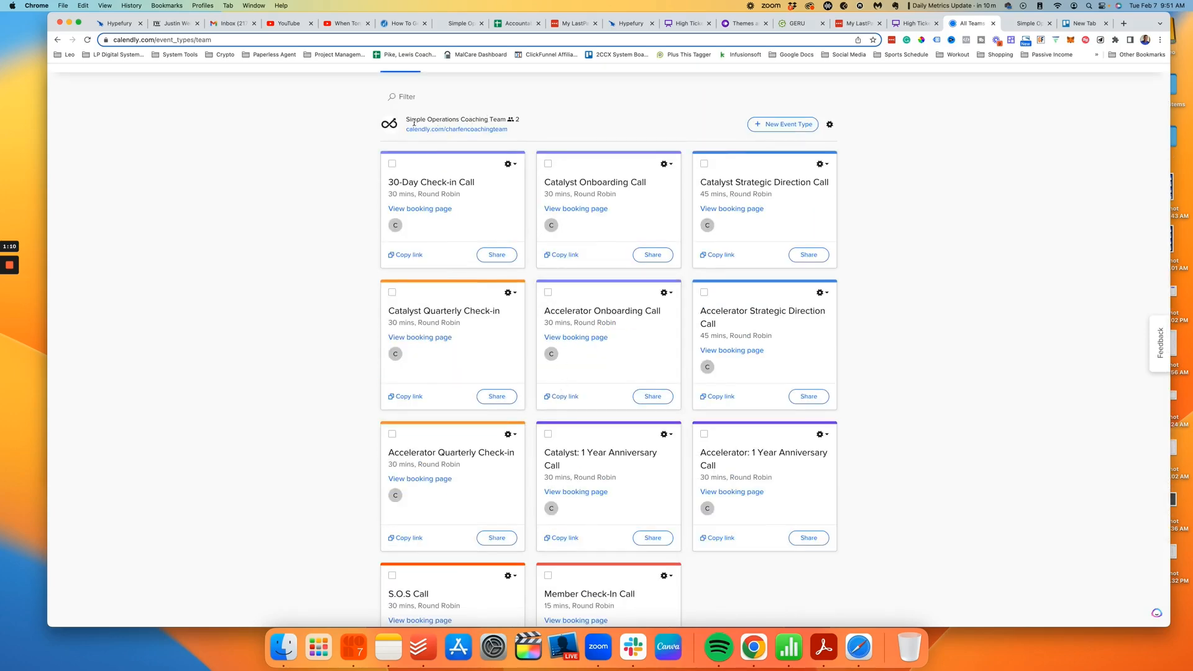
left_click_drag(406, 119, 501, 119)
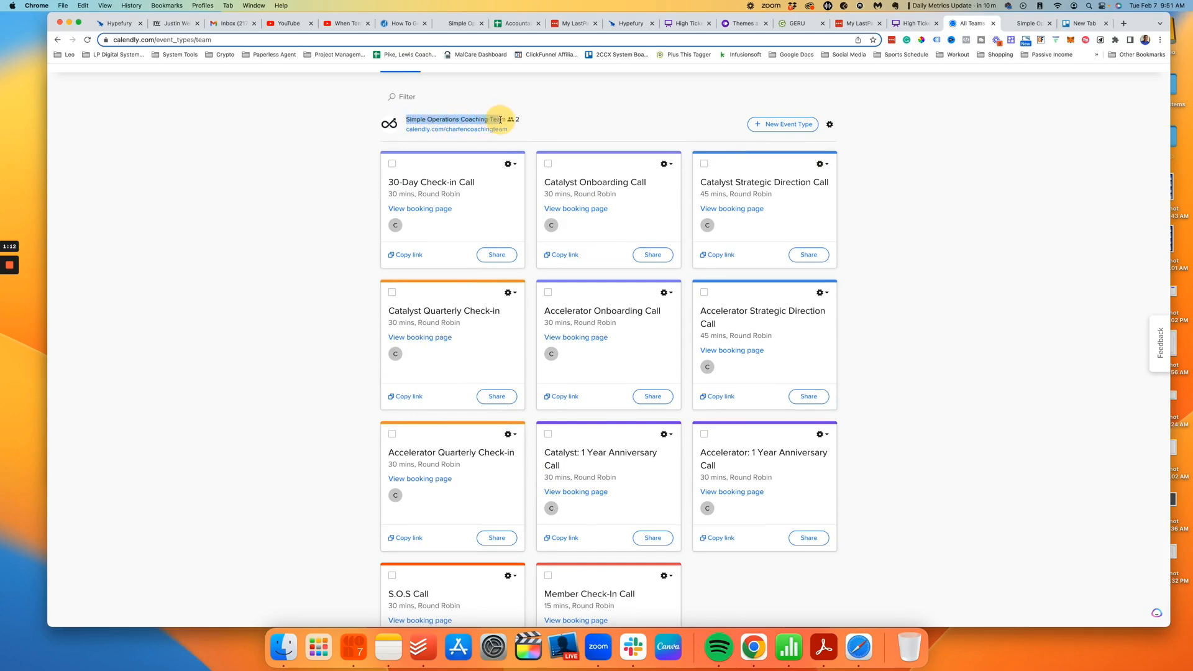
left_click(1067, 126)
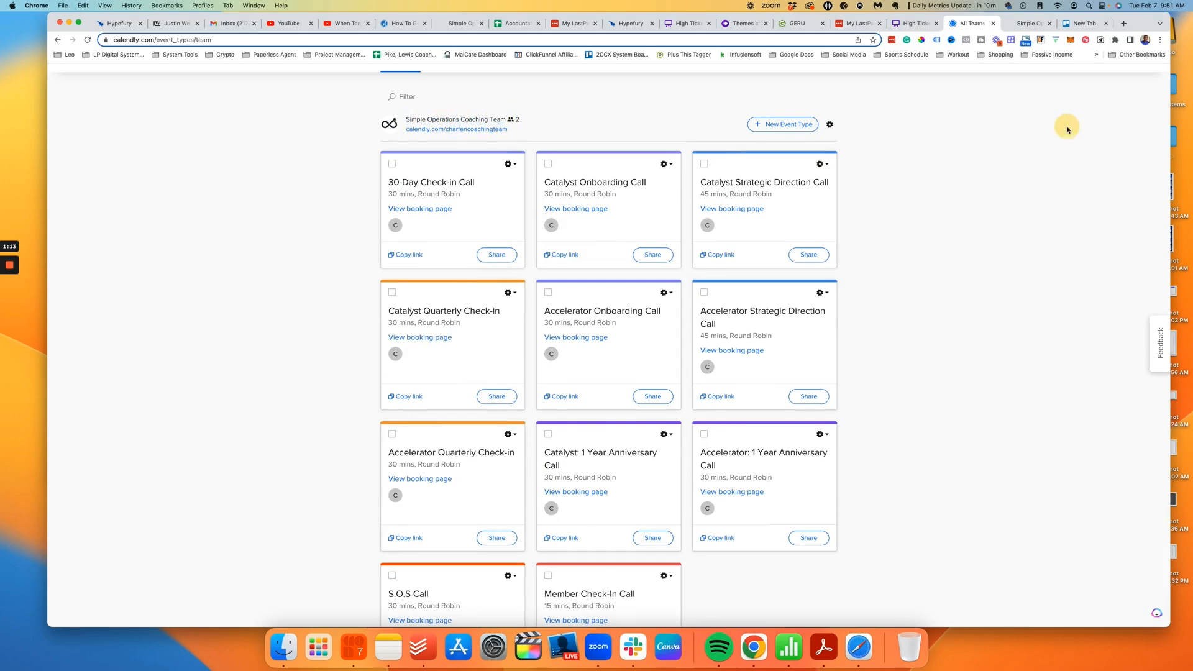
left_click(1029, 26)
Step: Go to GoHighLevel's Calendar Settings and open the Add New Calendar Group dialog
left_click(88, 82)
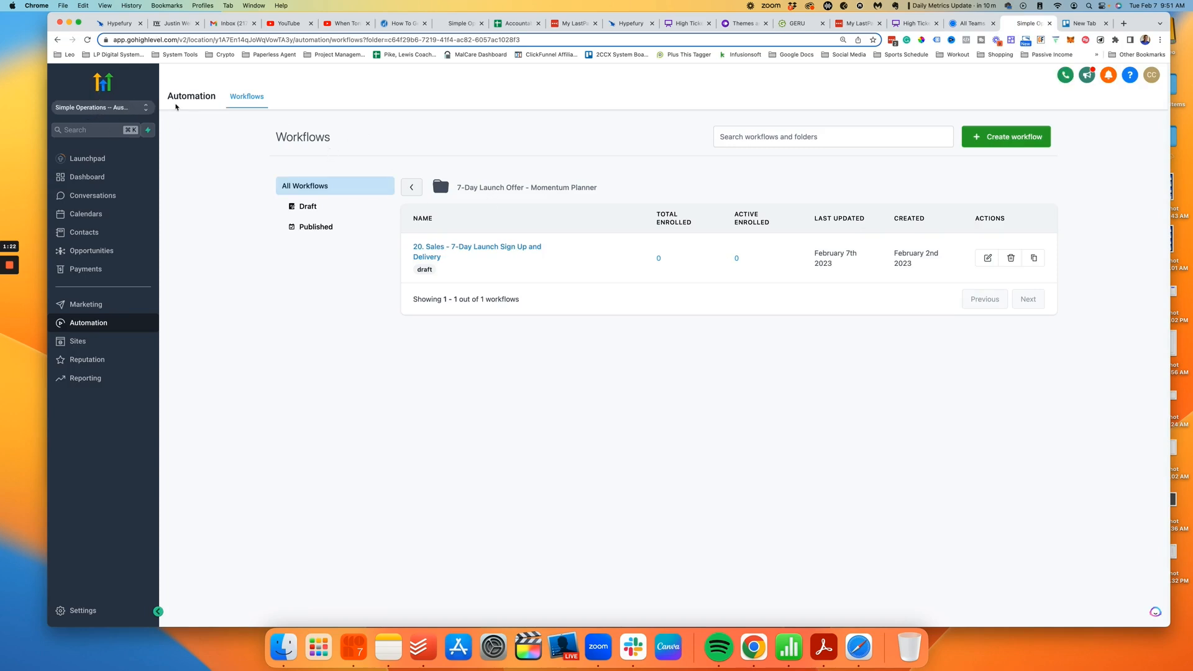
left_click(90, 215)
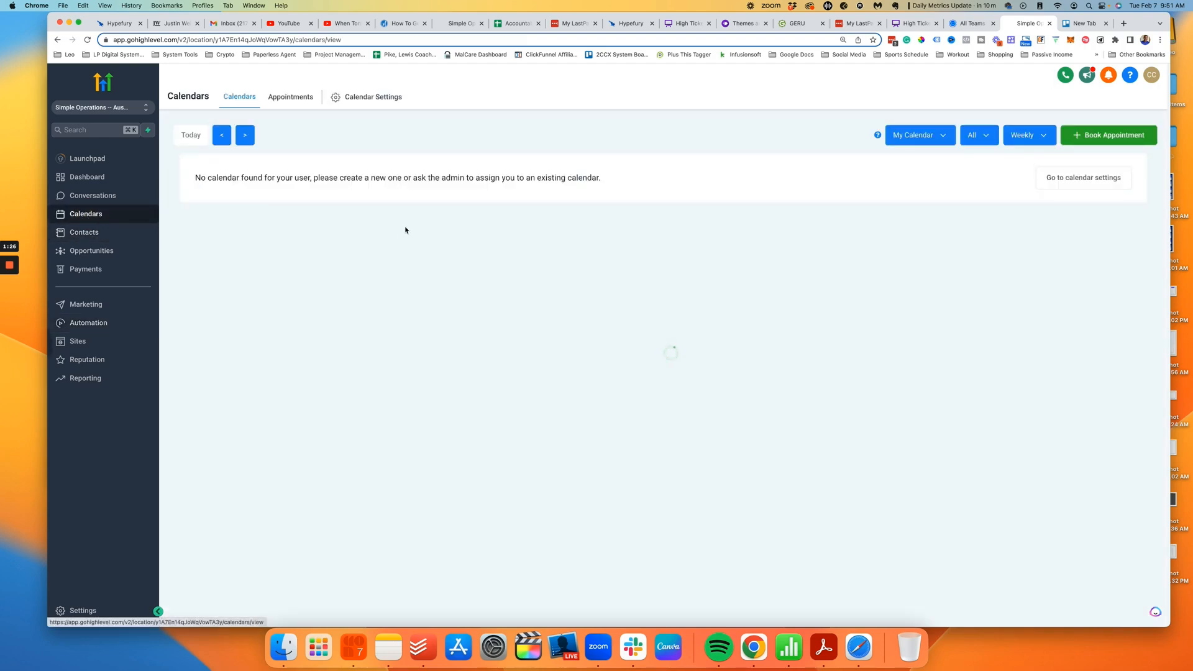
left_click(1082, 178)
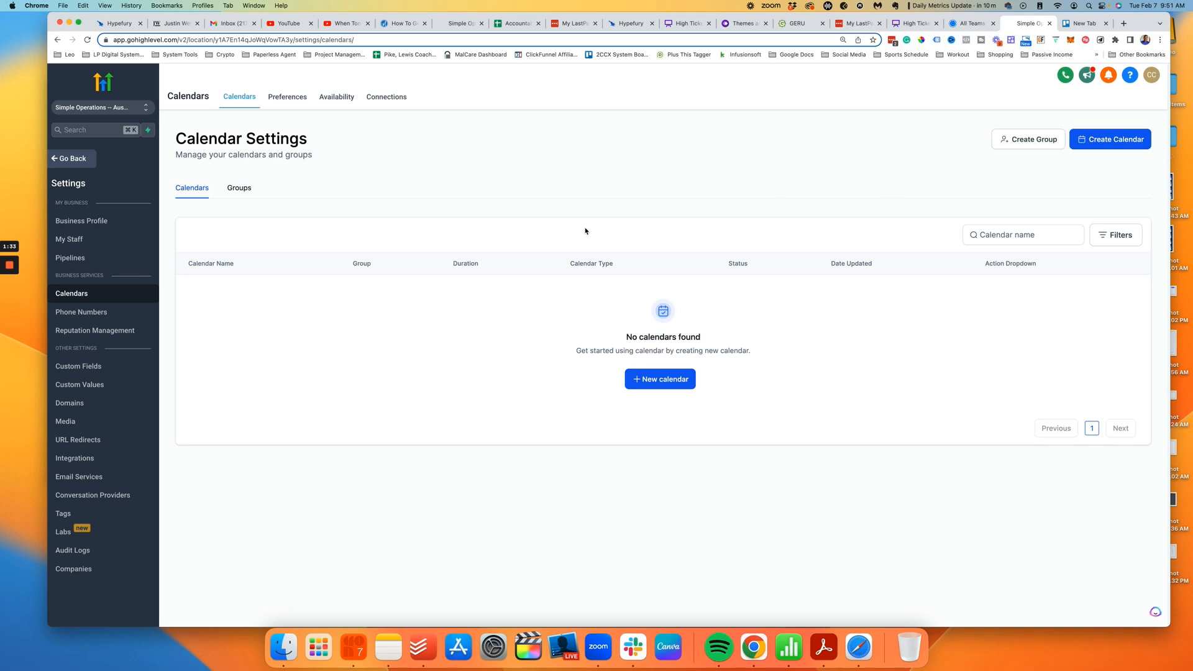
left_click(1027, 140)
Step: Copy the name Simple Operations Coaching Team from Calendly as the group name
left_click(593, 318)
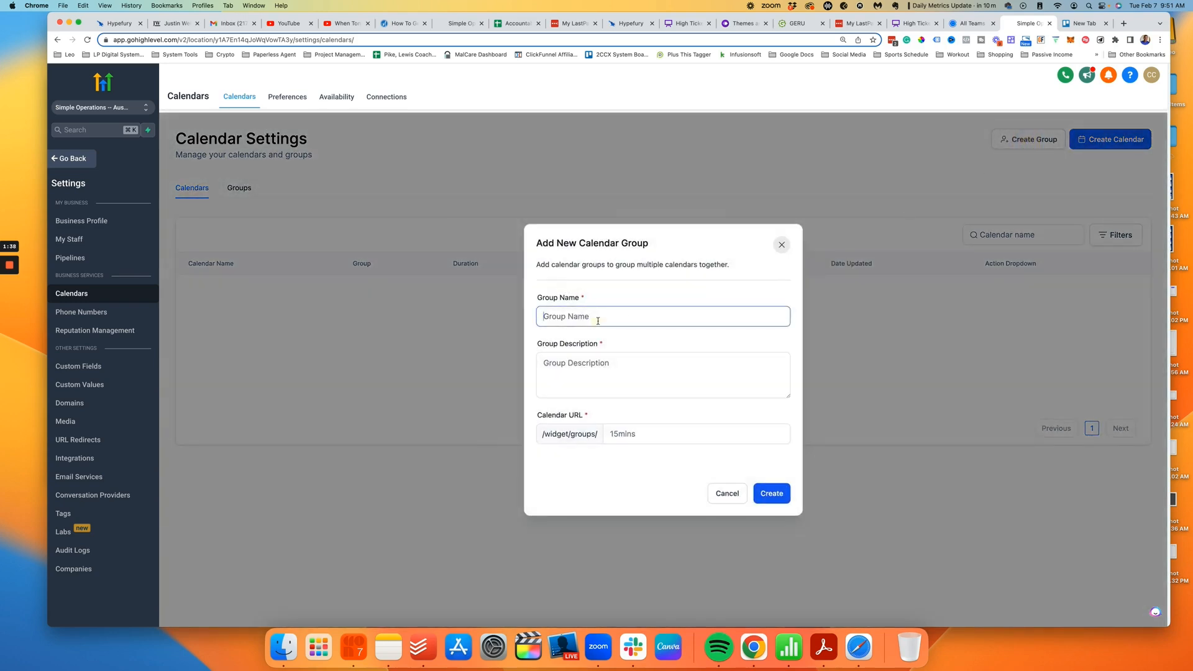
left_click(966, 25)
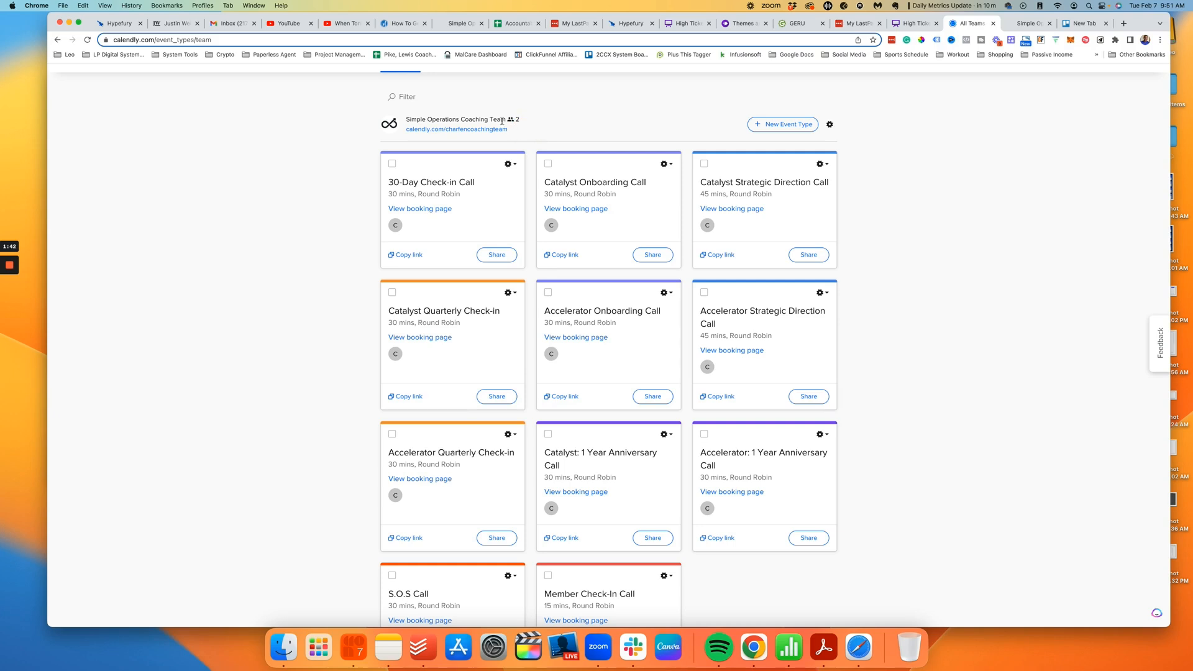
left_click_drag(507, 120, 408, 119)
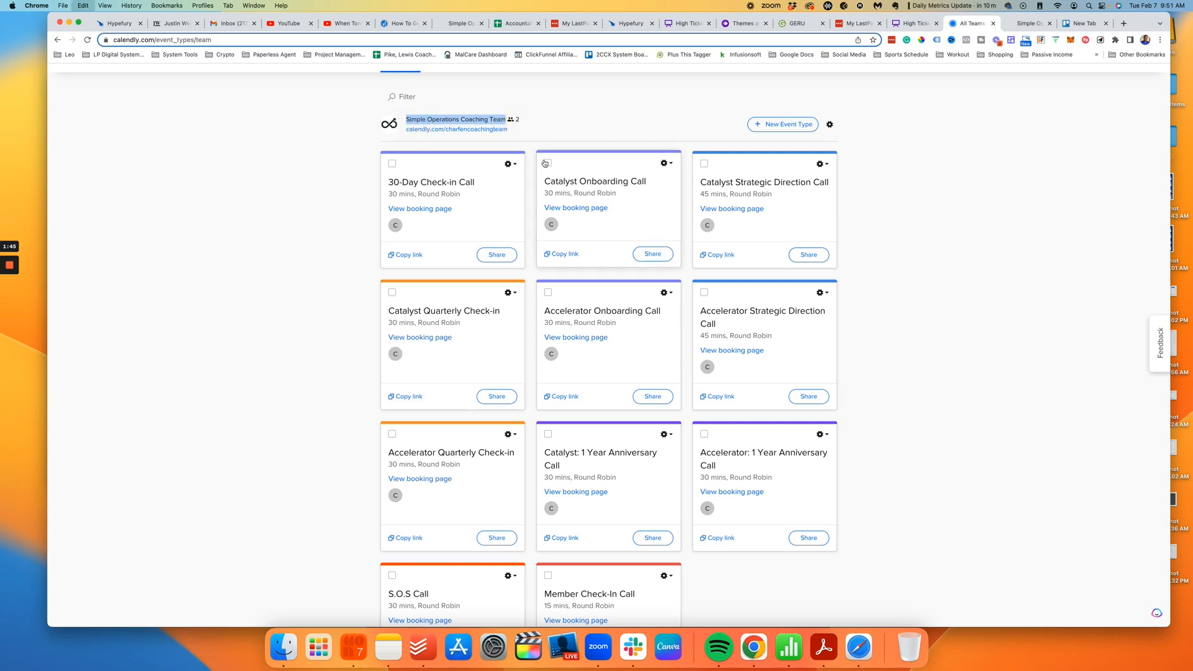
scroll(499, 205, "up", 2)
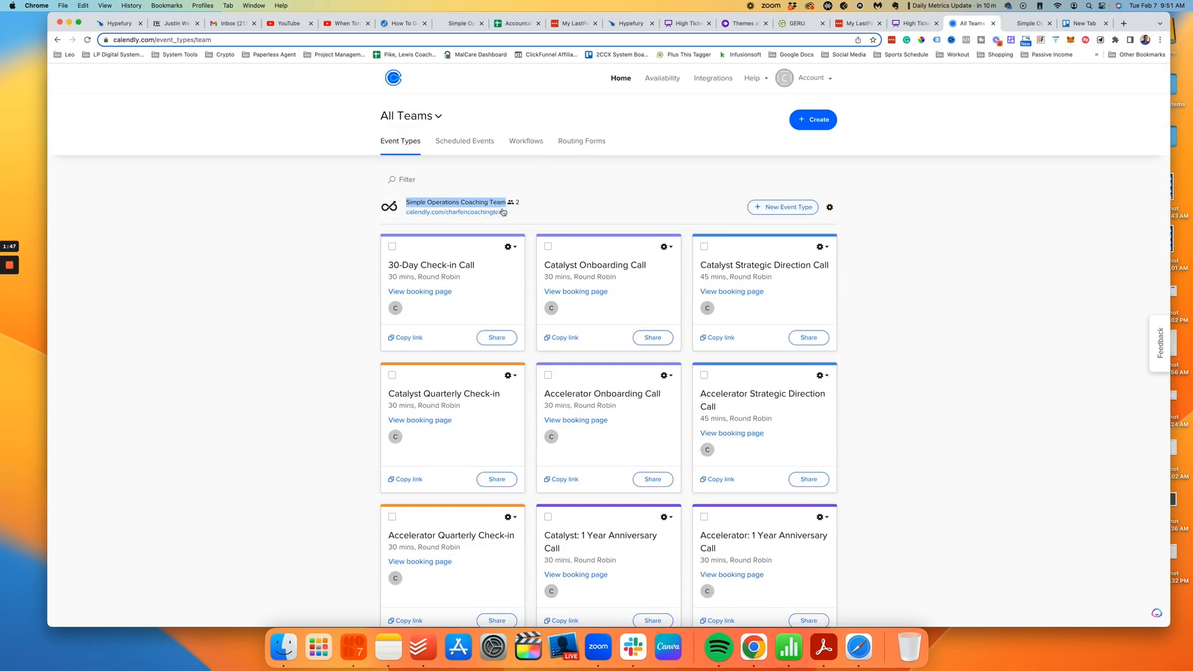
left_click(1032, 23)
Step: Copy the Calendly team's welcome message into the group description
left_click(588, 373)
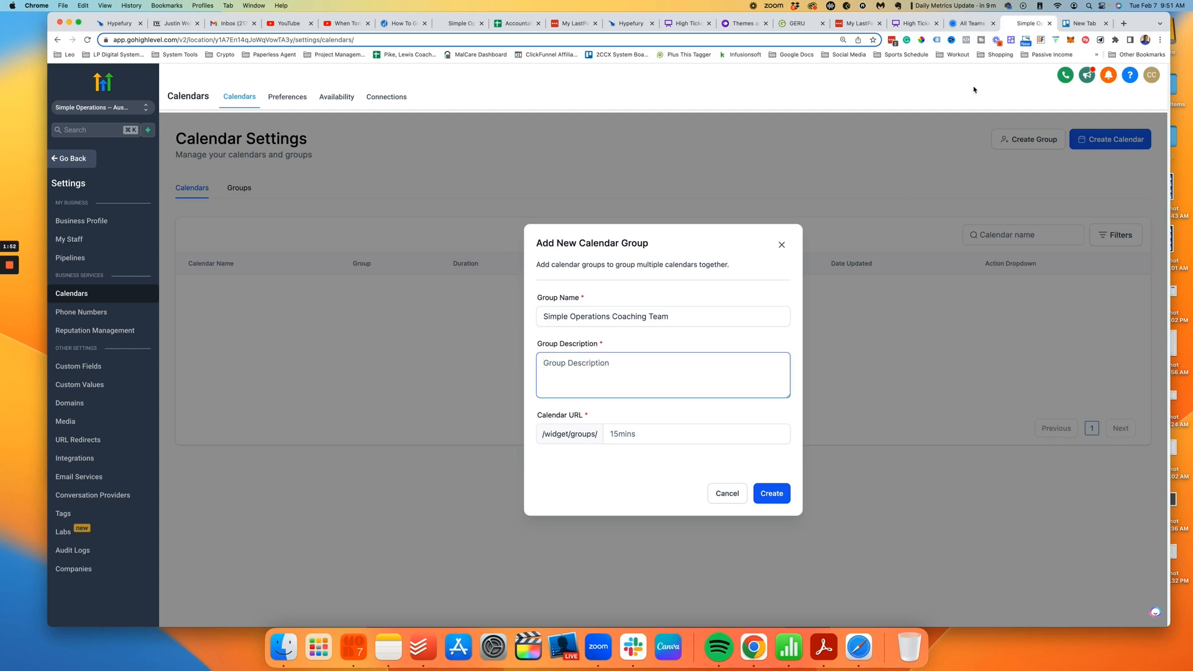
left_click(971, 24)
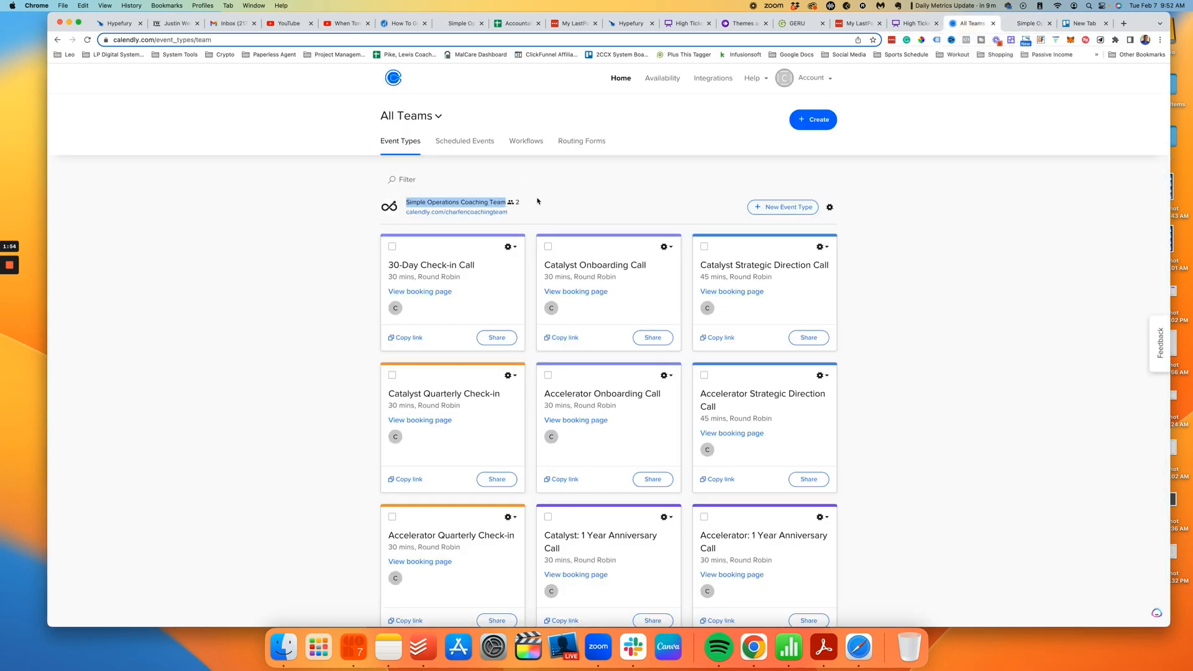
left_click(579, 209)
left_click(830, 207)
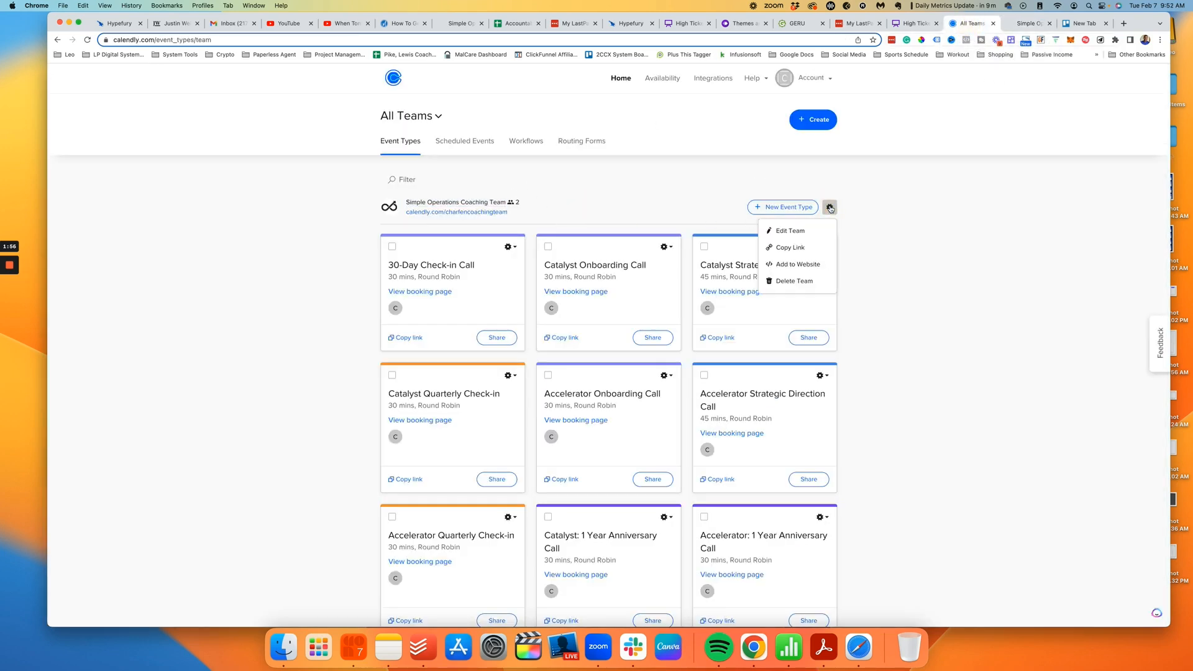
left_click(791, 230)
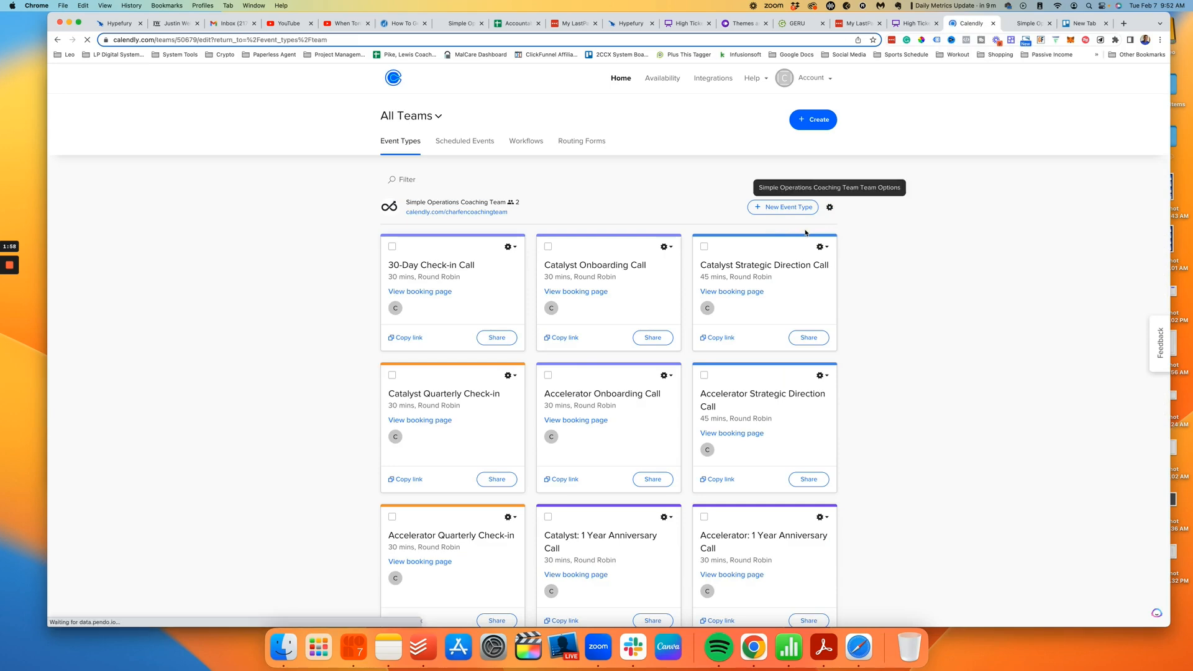
left_click(503, 338)
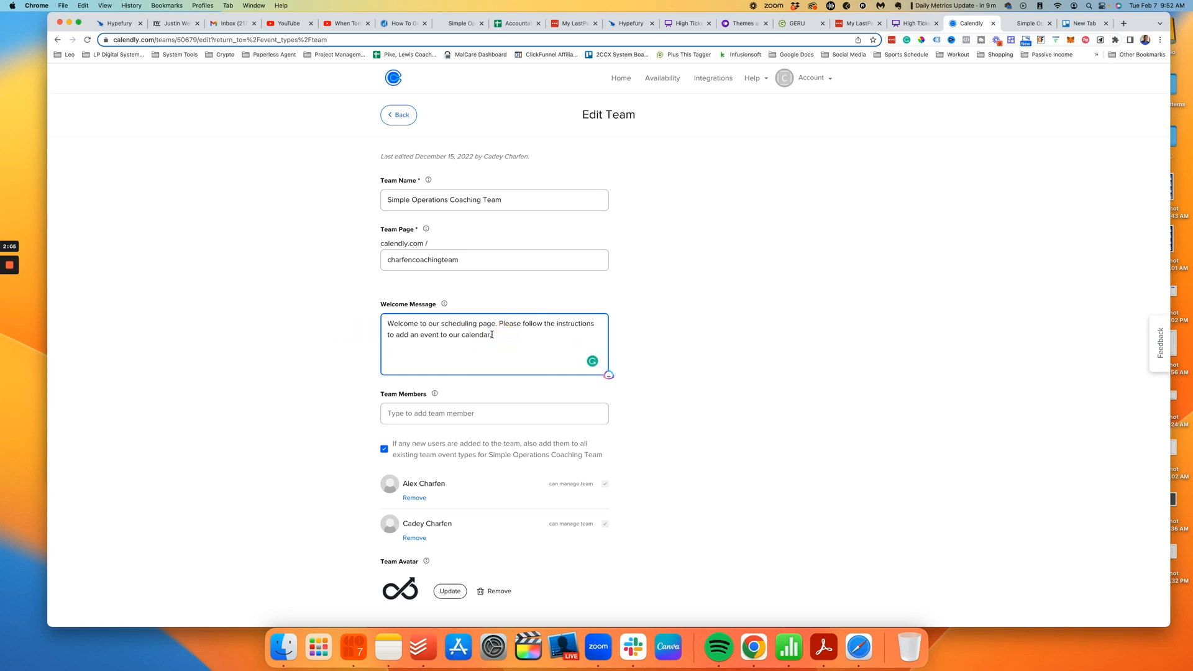
left_click_drag(491, 335, 387, 324)
key("cmd+c")
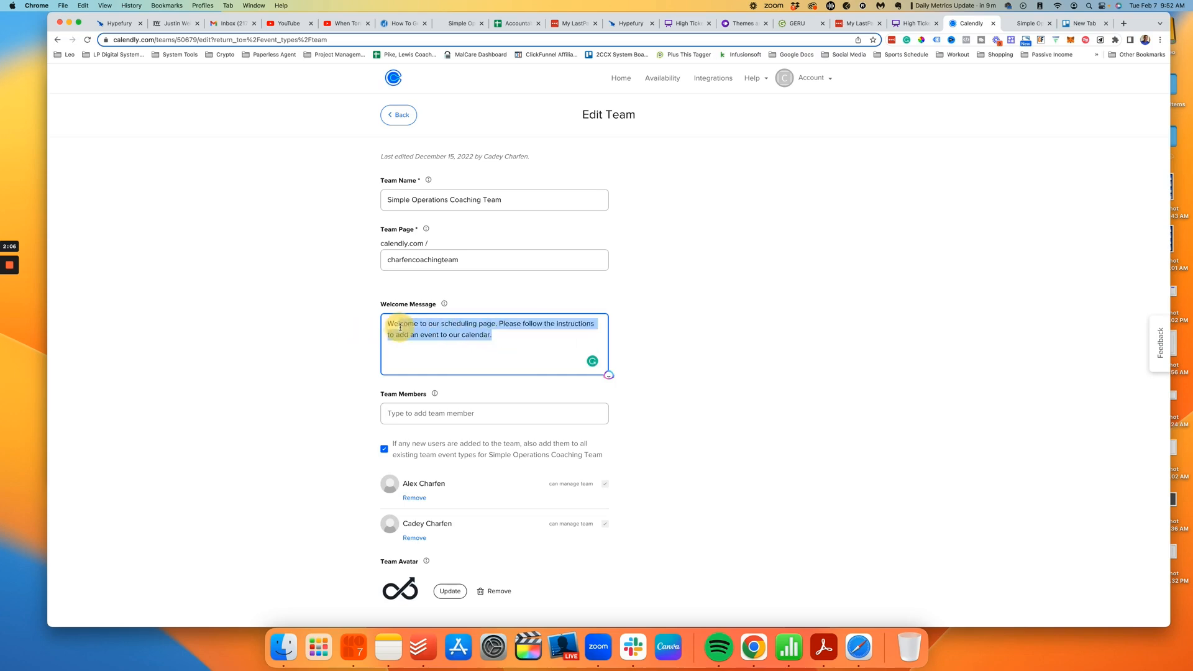
left_click(1029, 23)
left_click(615, 362)
key("cmd+v")
Step: Set the group's Calendar URL to the team slug charfencoachingteam and create the group
left_click(640, 438)
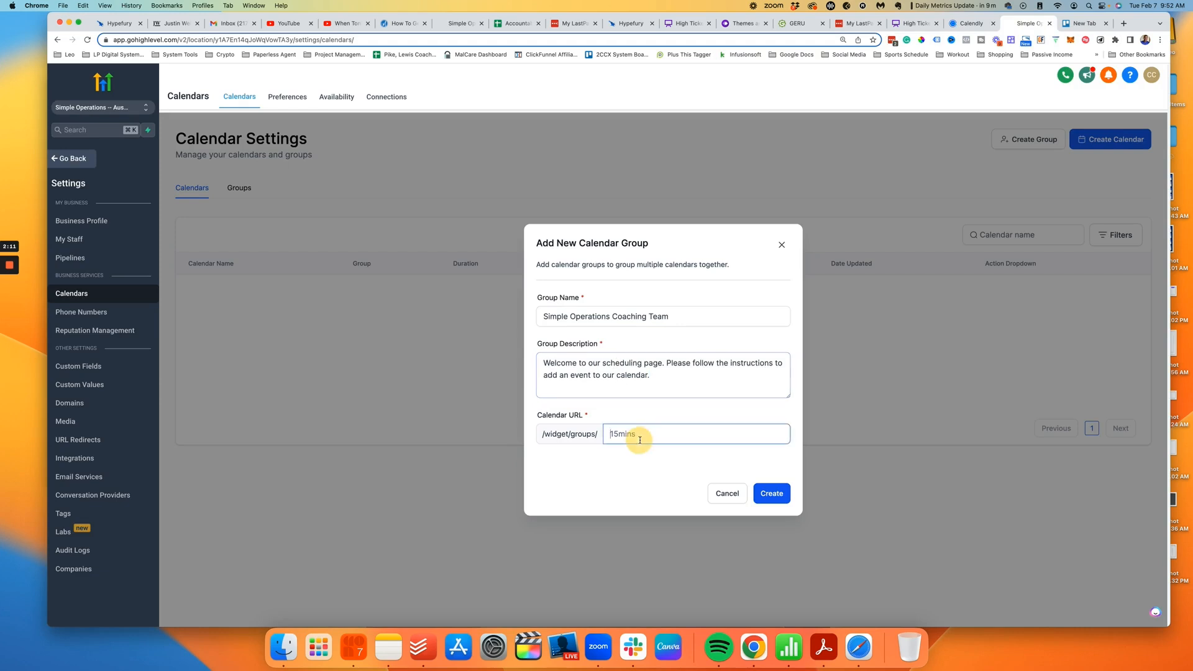
left_click(970, 23)
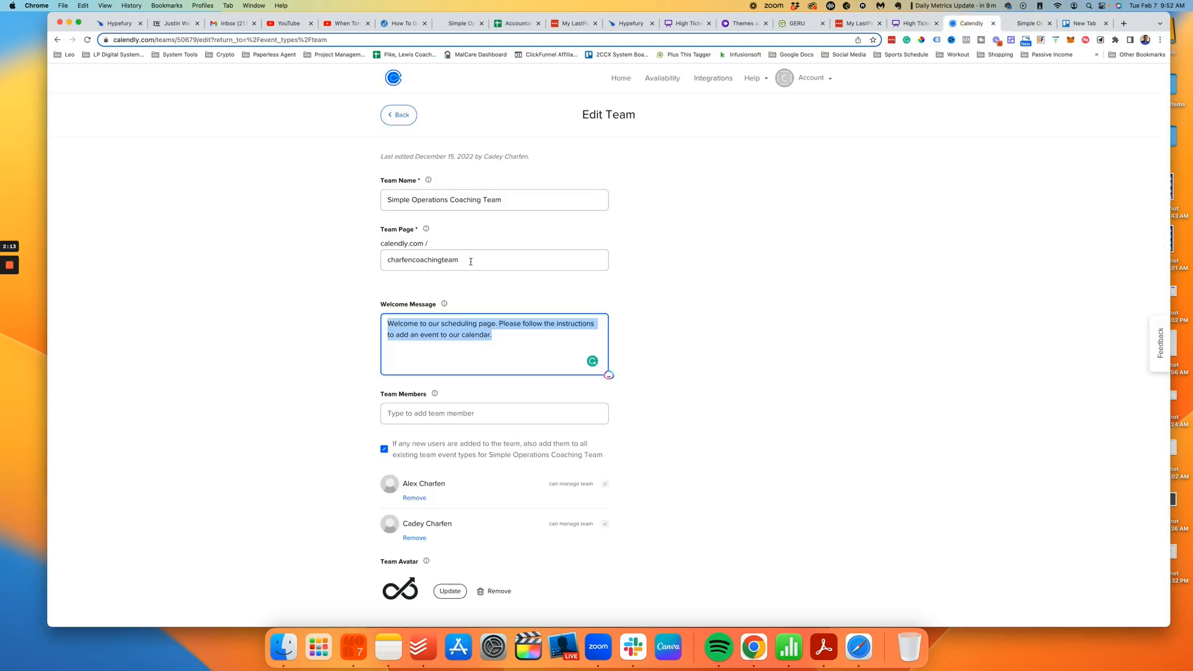
double_click(470, 261)
key("cmd+c")
left_click(1029, 23)
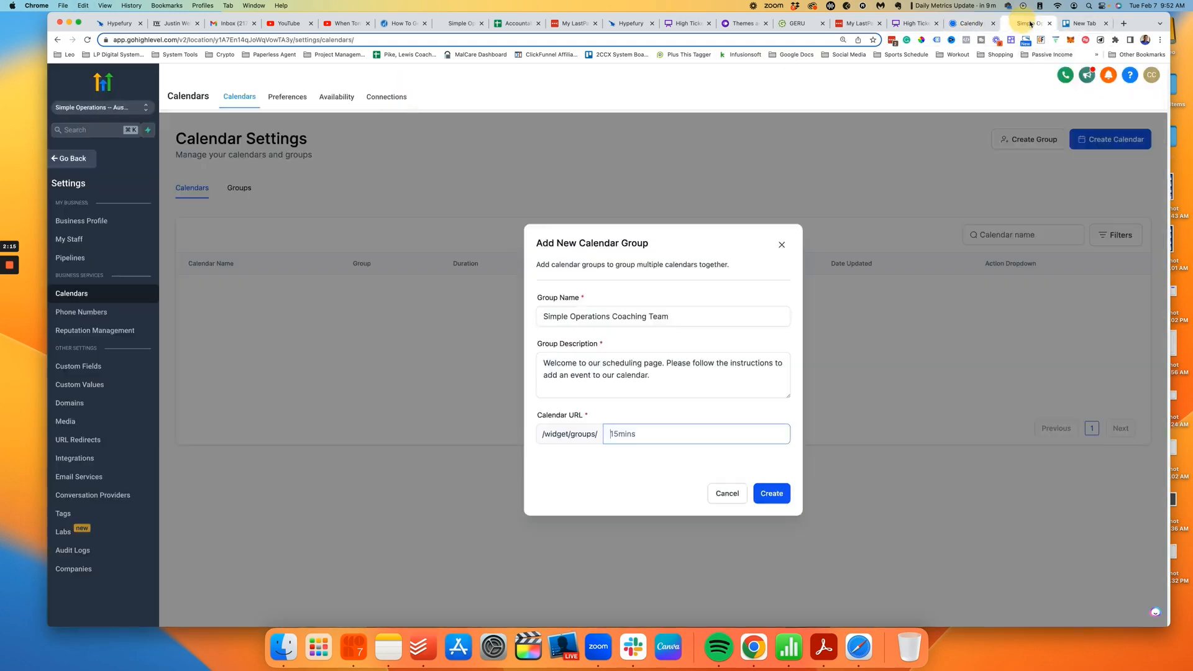
key("cmd+v")
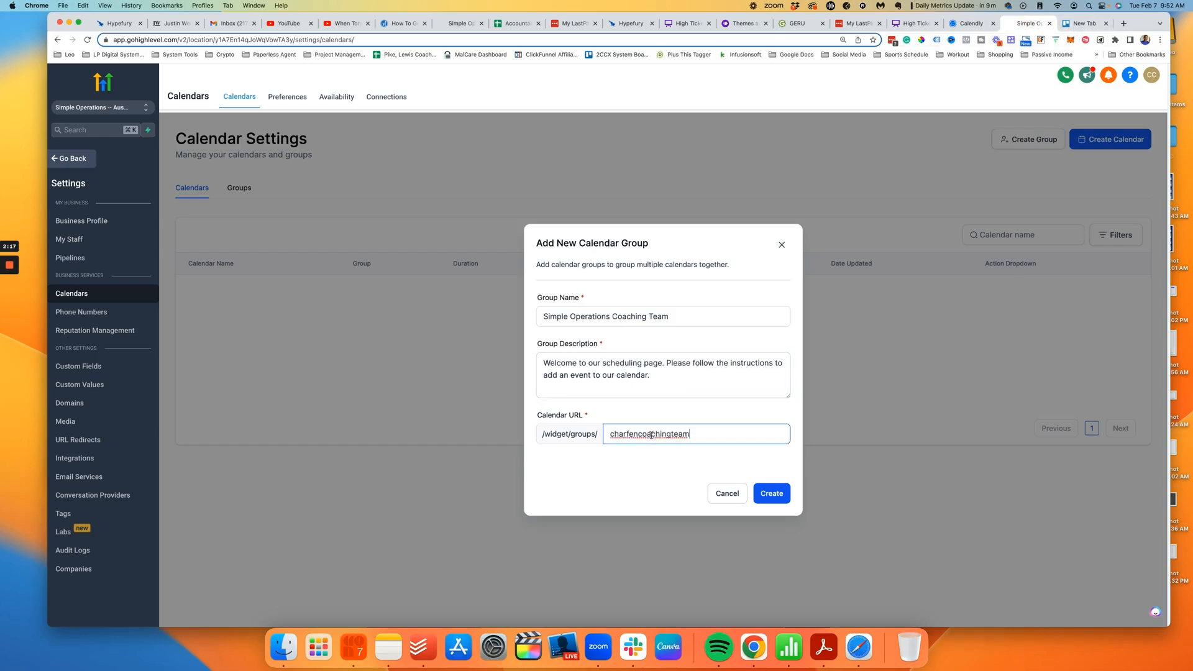
left_click(637, 477)
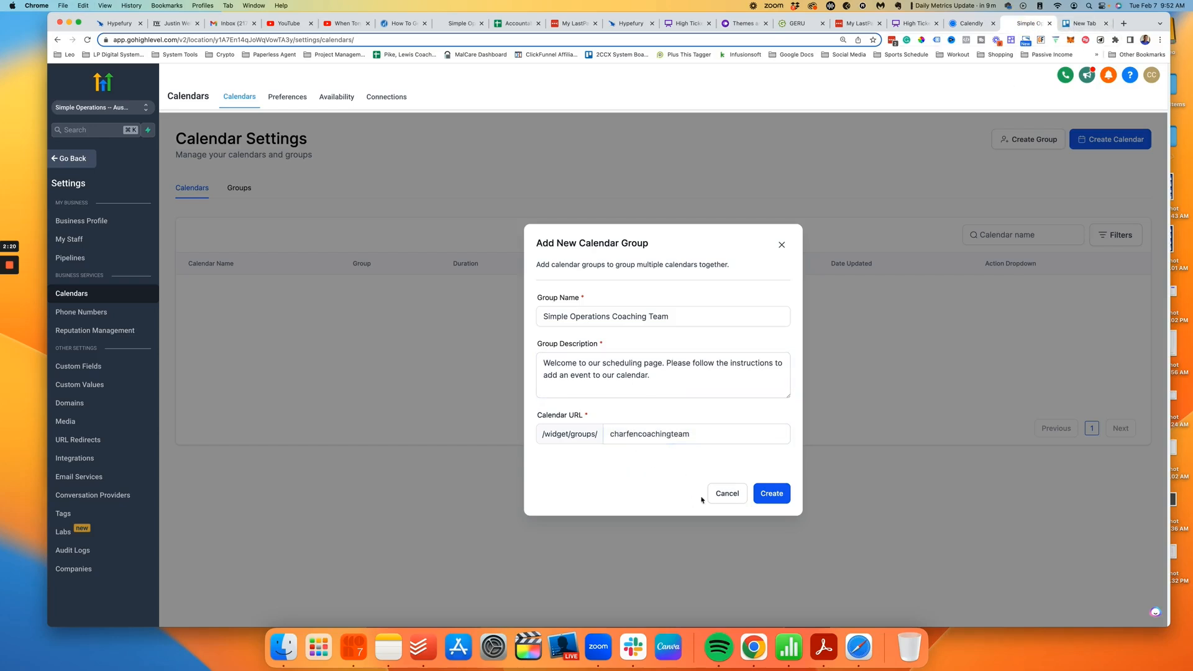
left_click(773, 497)
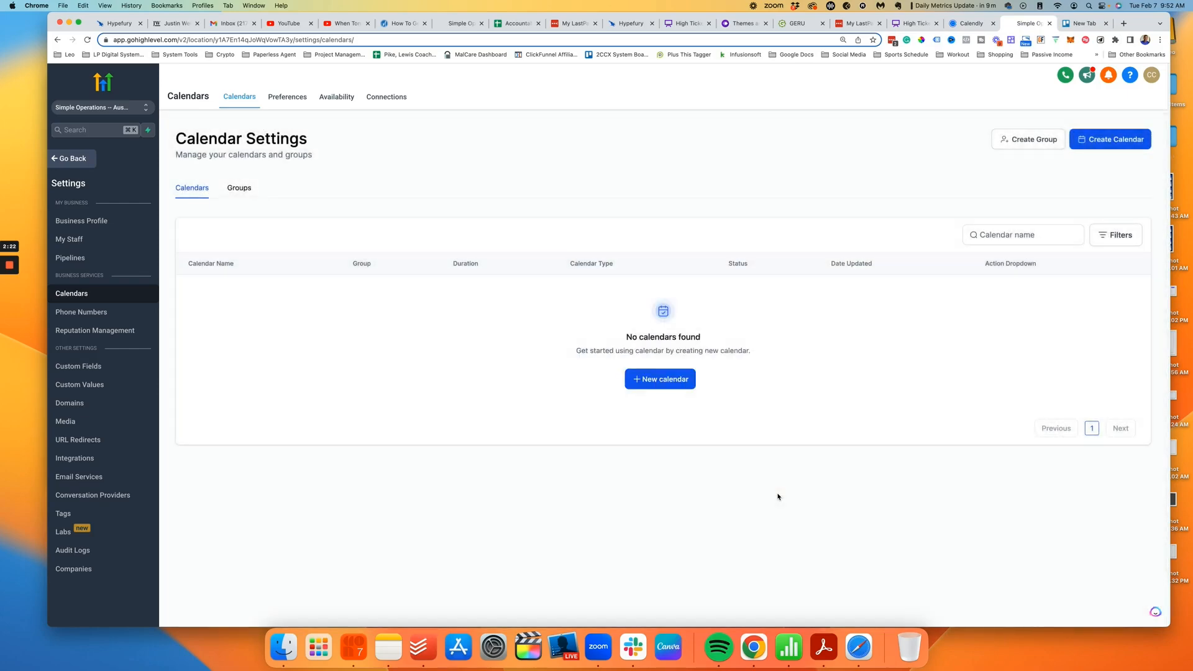
Step: Verify the coaching team group under Groups, then open Calendly's 30-Day Check-in Call event type
left_click(239, 188)
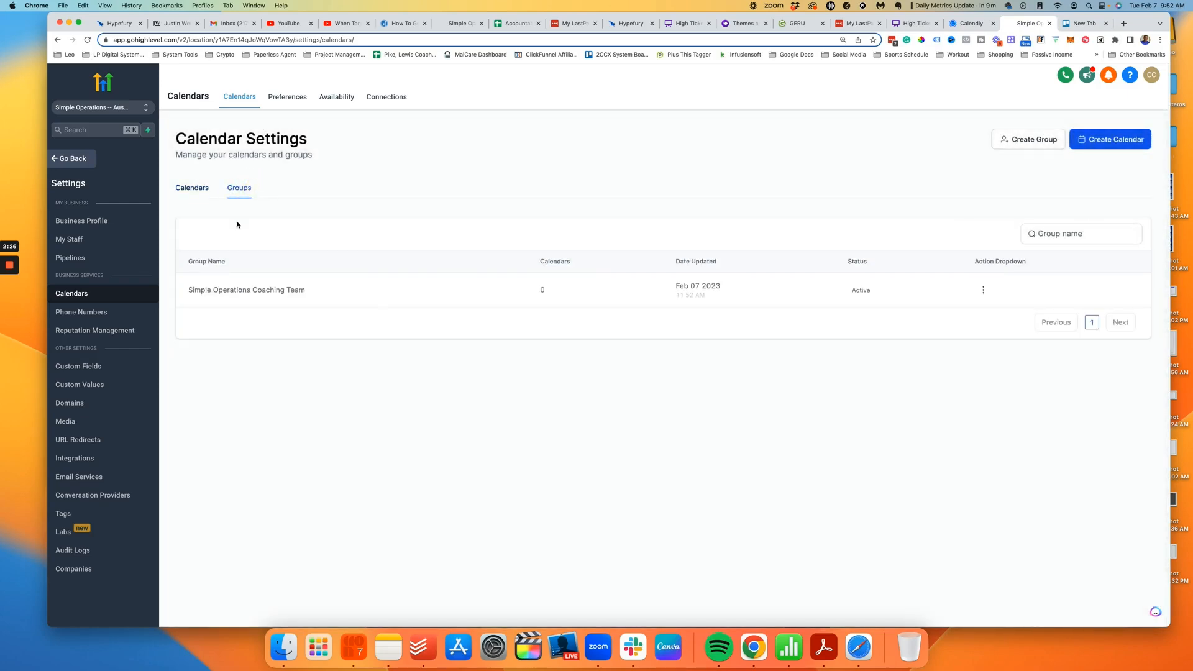
left_click(192, 188)
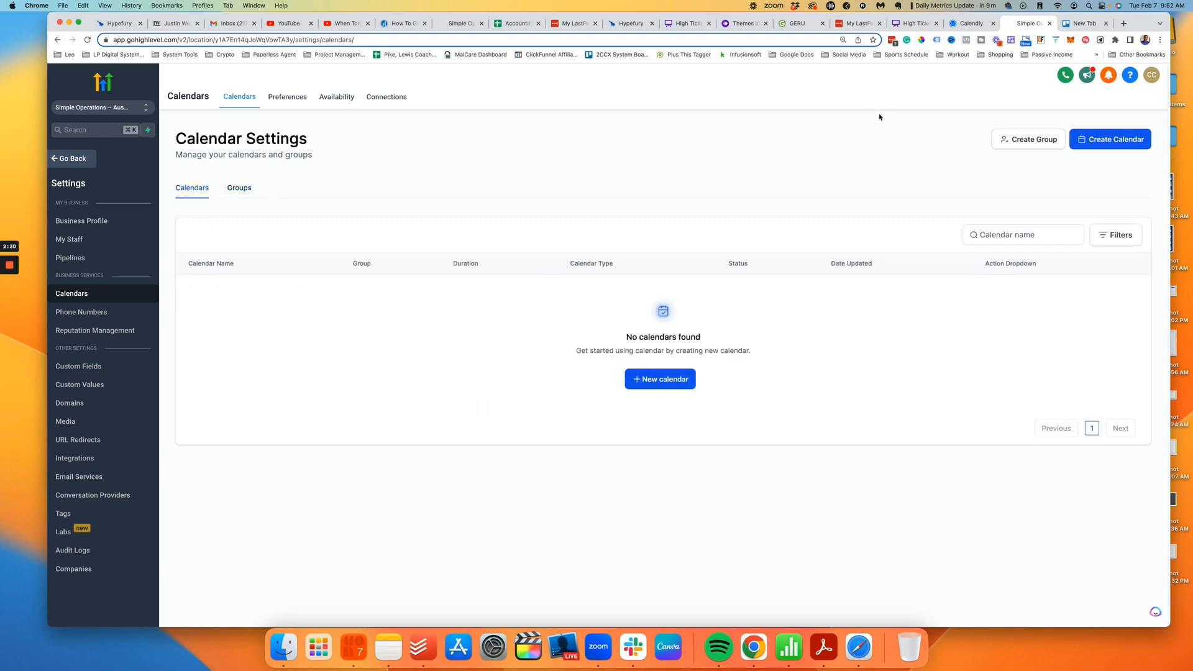
left_click(972, 23)
left_click(398, 115)
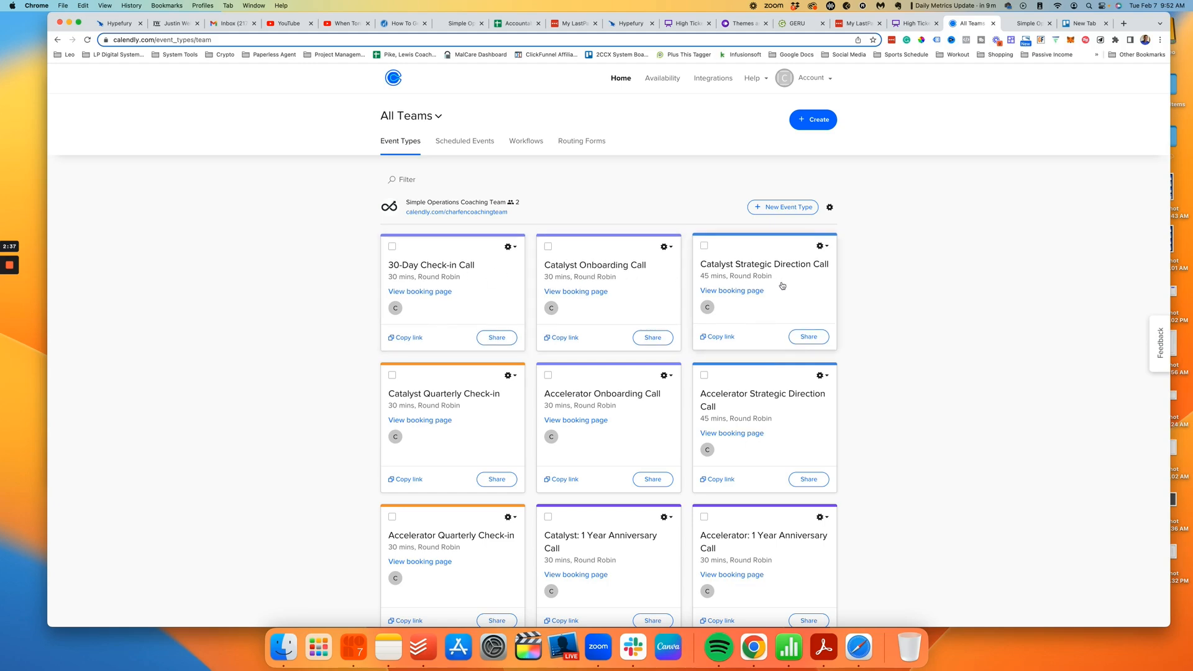
scroll(704, 338, "down", 5)
scroll(704, 339, "up", 3)
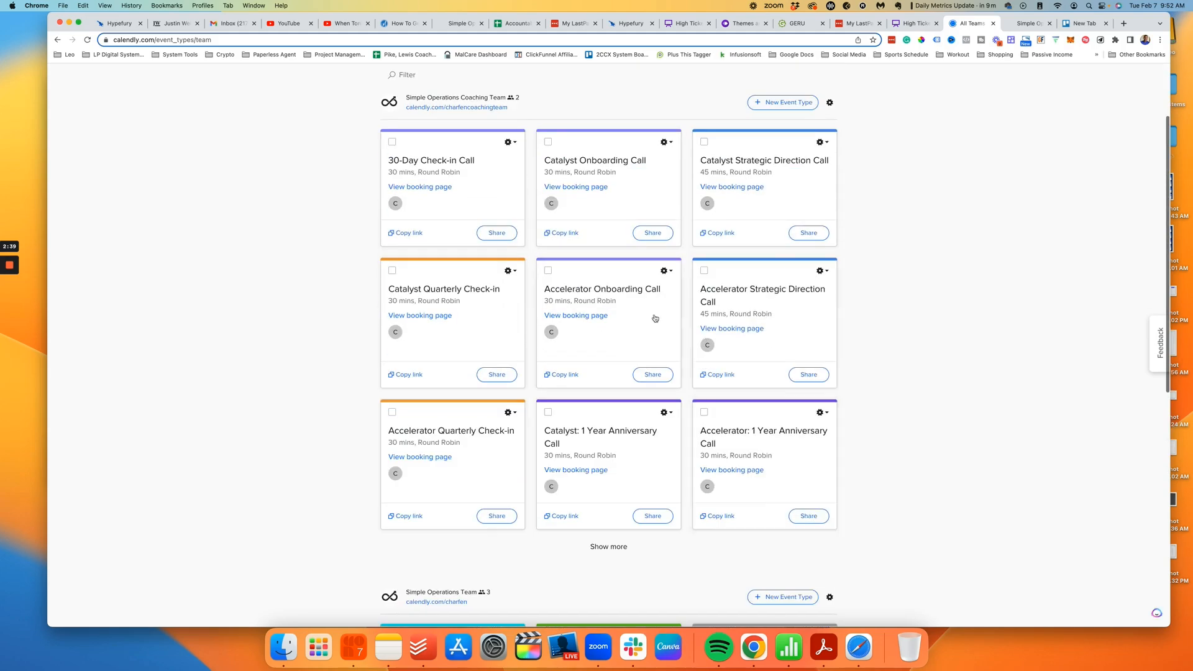
left_click(470, 186)
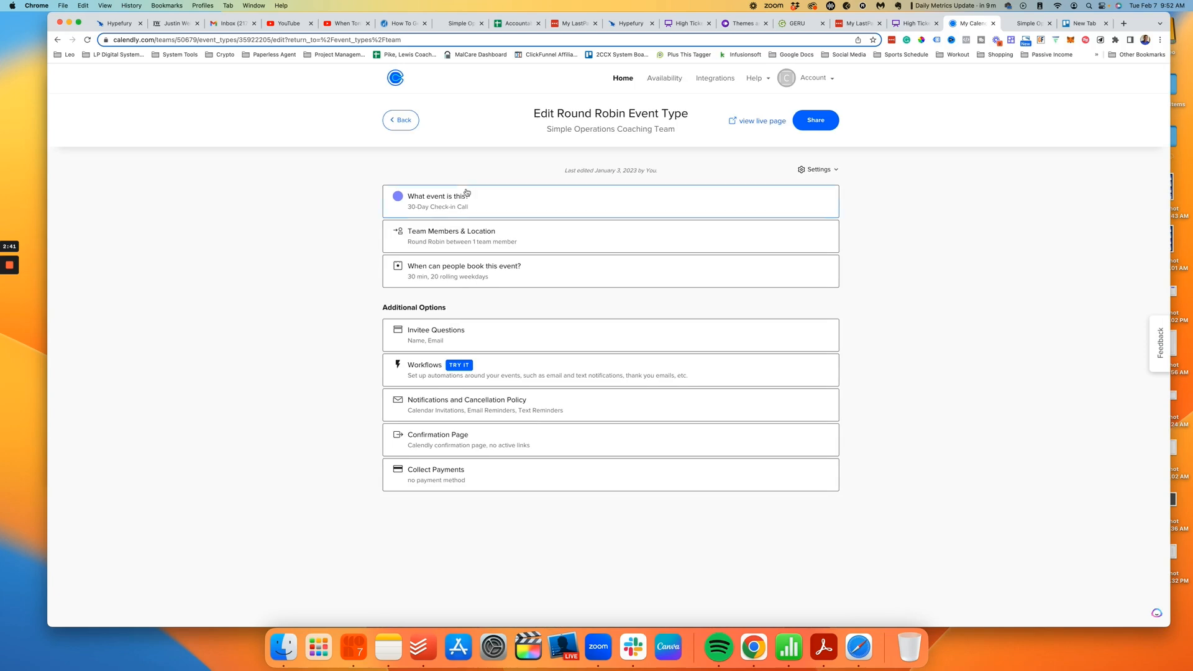
Step: Copy the 30-Day Check-in Call event name and start a new calendar in GoHighLevel
left_click(458, 196)
triple_click(507, 261)
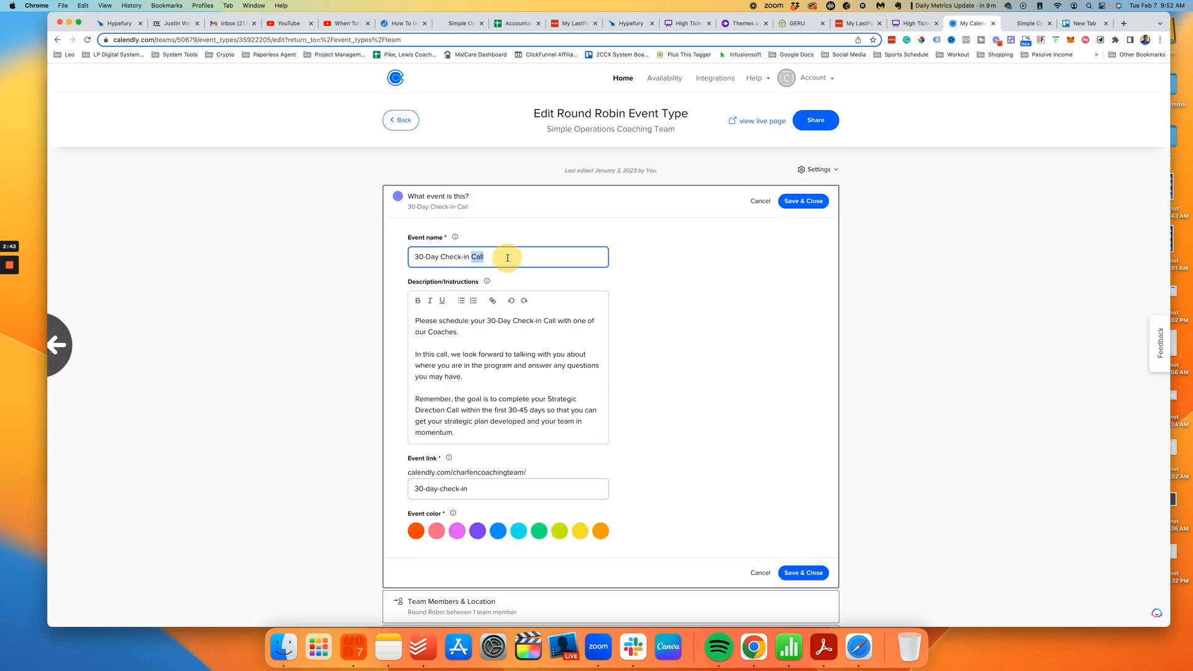
left_click(1020, 27)
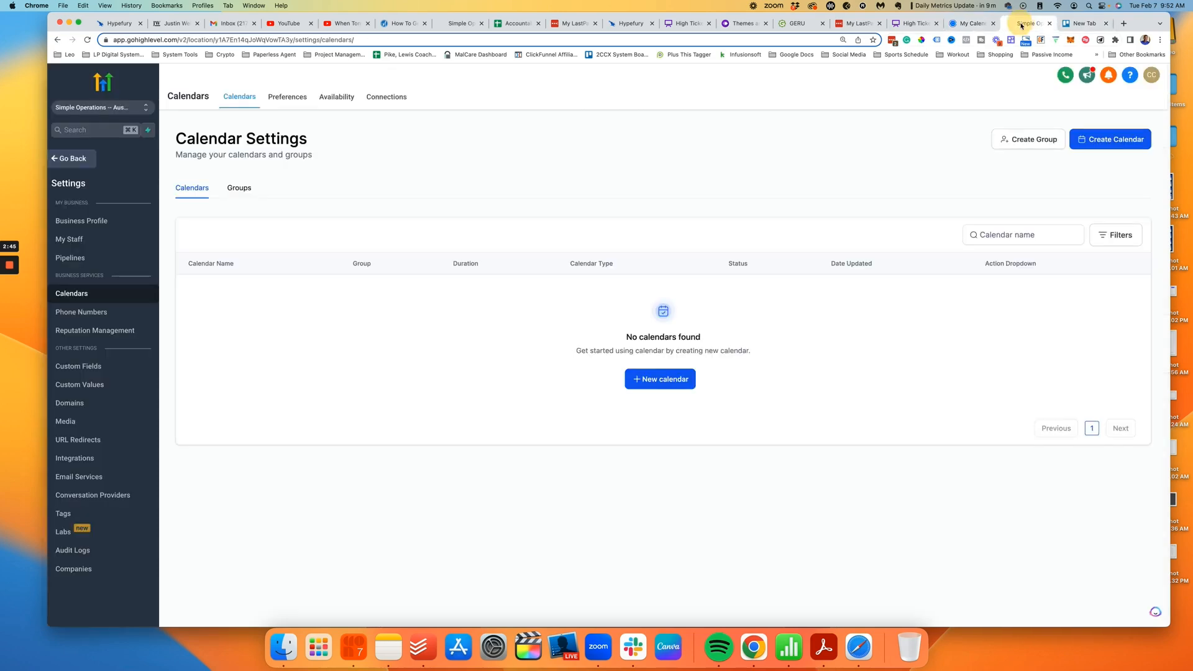
left_click(664, 378)
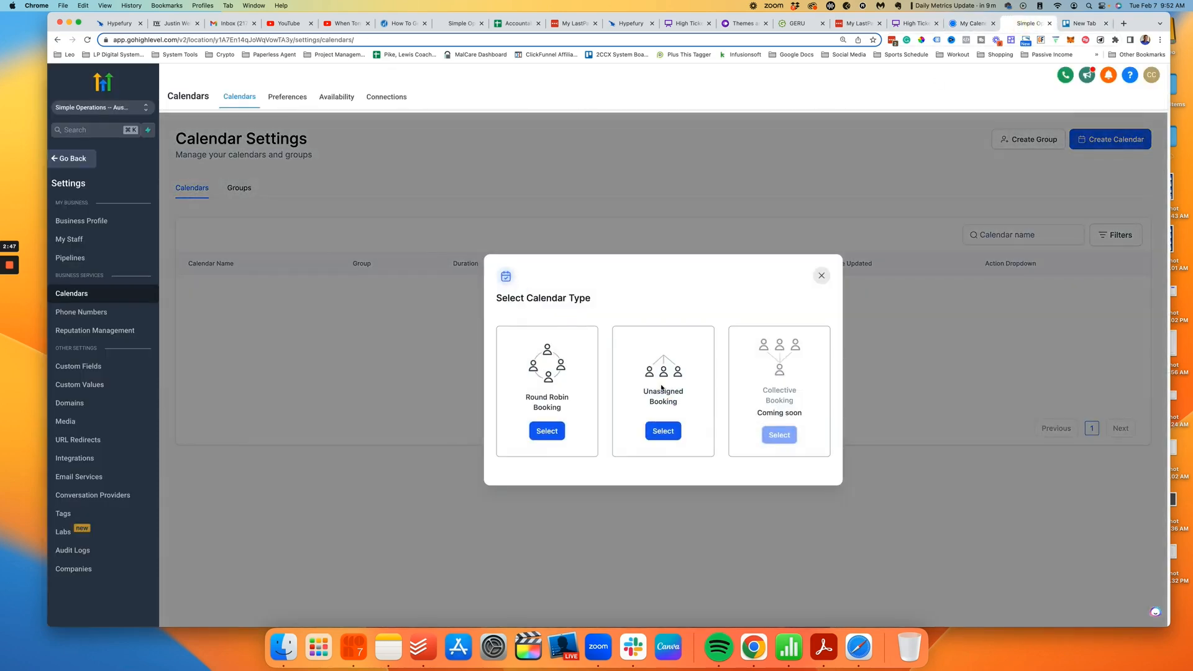
Step: Re-copy the event name from Calendly's 30-Day Check-in Call settings and choose Round Robin Booking
left_click(968, 23)
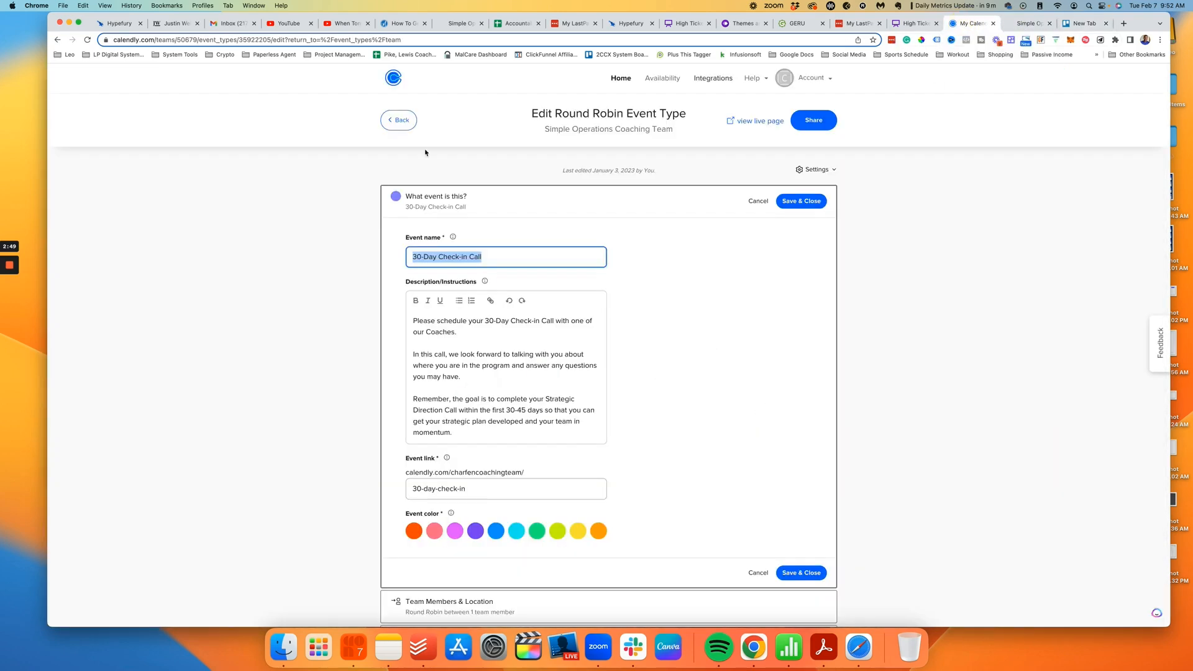
left_click(400, 120)
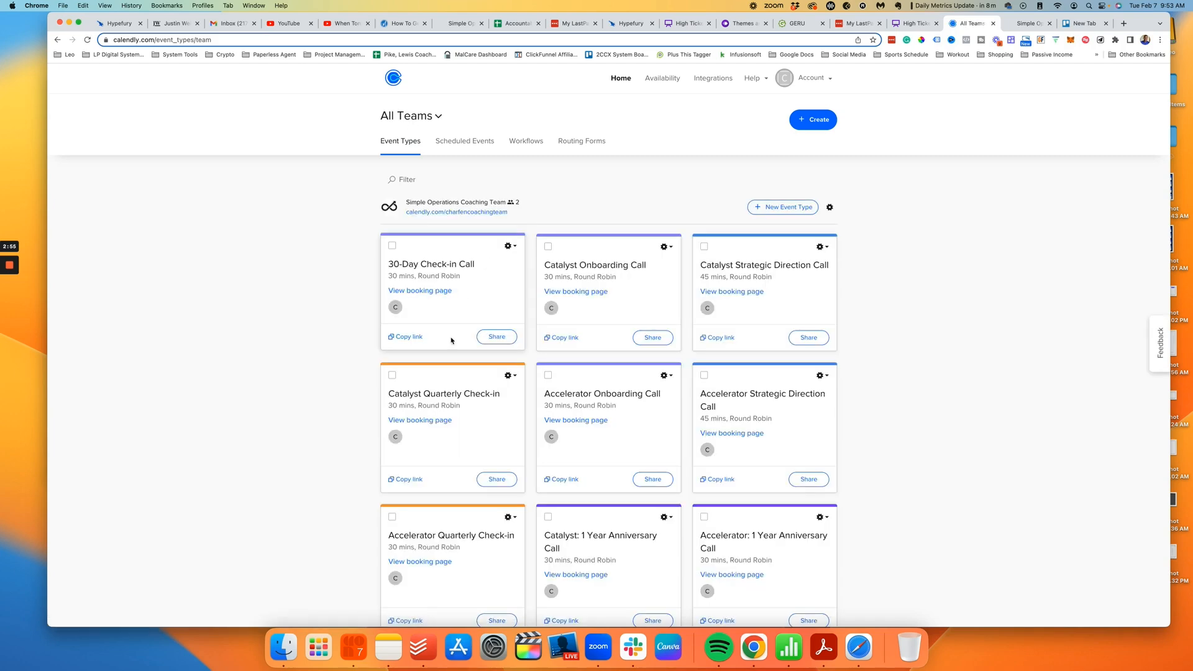
left_click(508, 247)
left_click(491, 272)
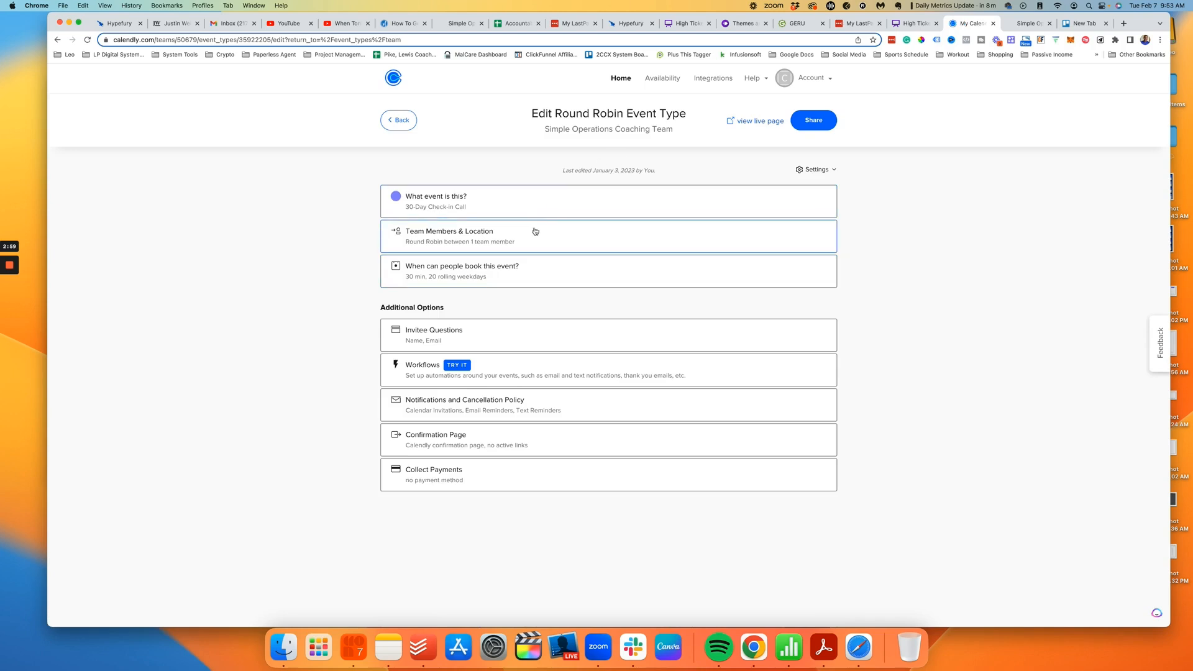
left_click(512, 204)
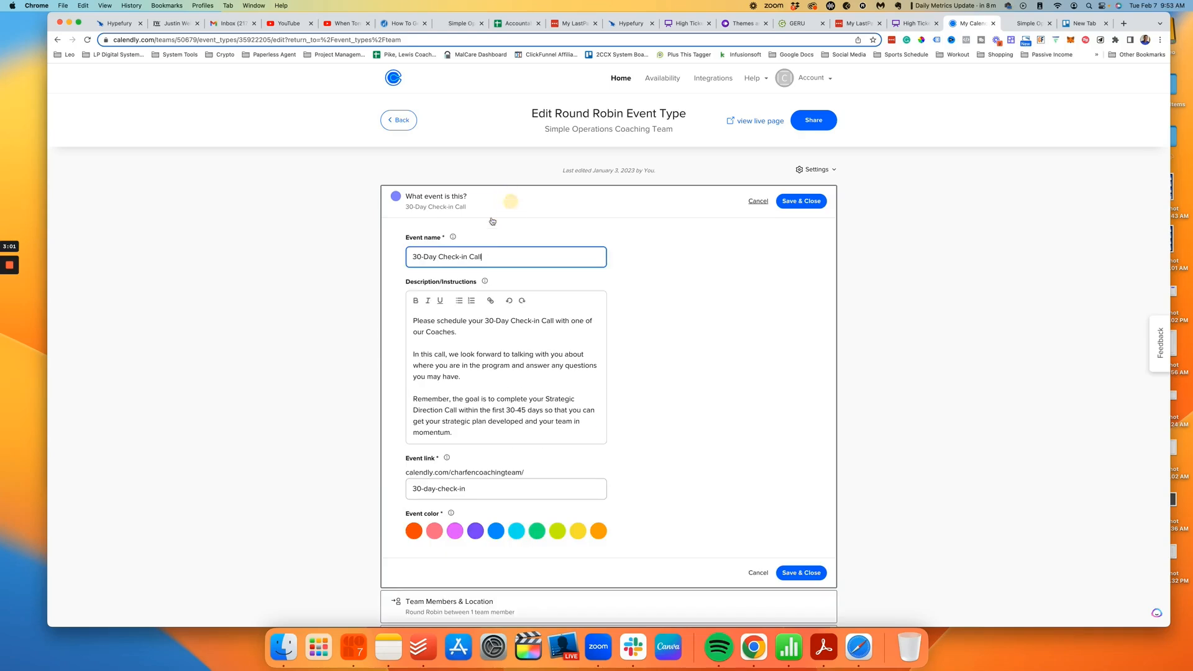
triple_click(491, 254)
key("super+c")
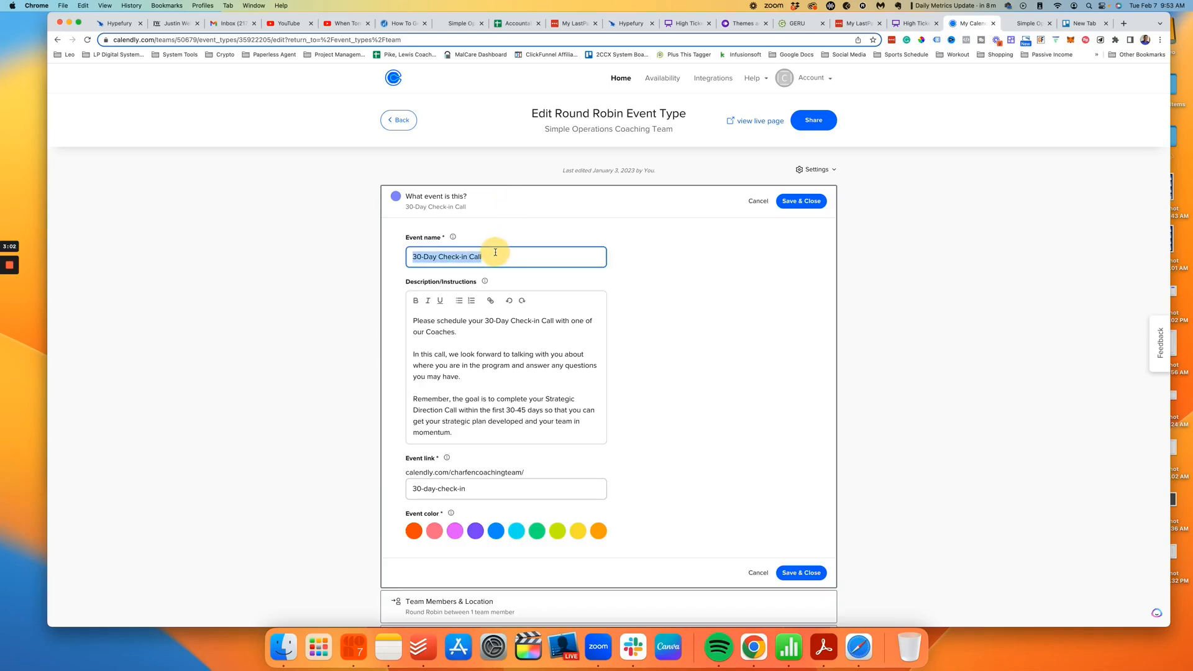
left_click(1029, 25)
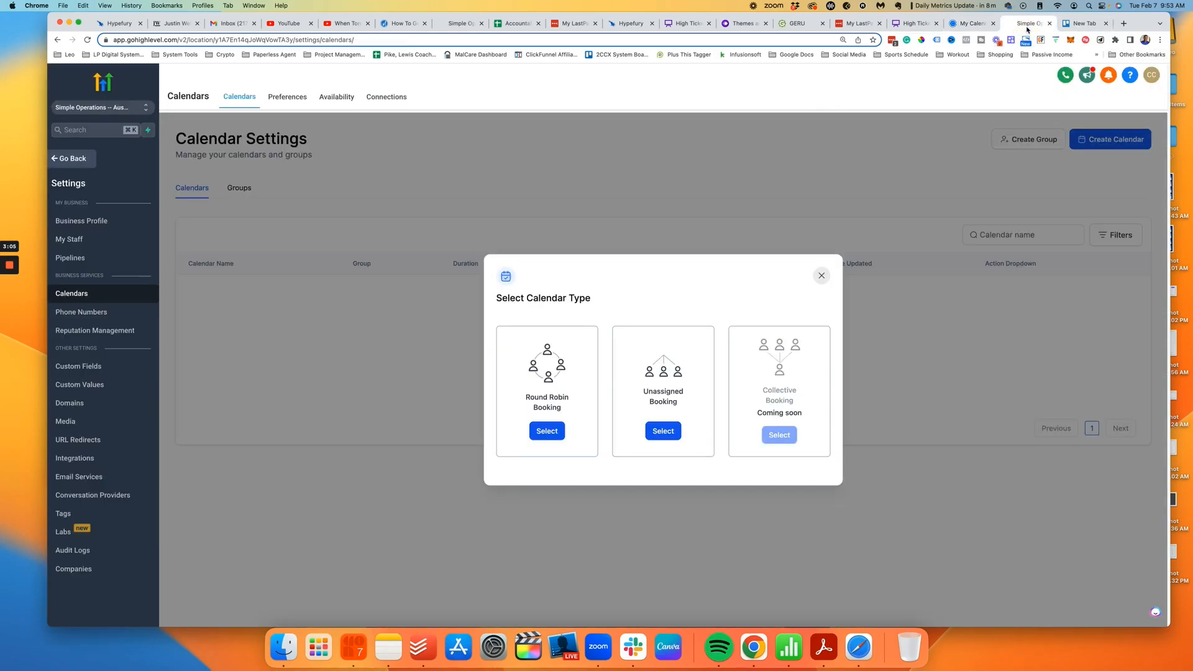
left_click(547, 432)
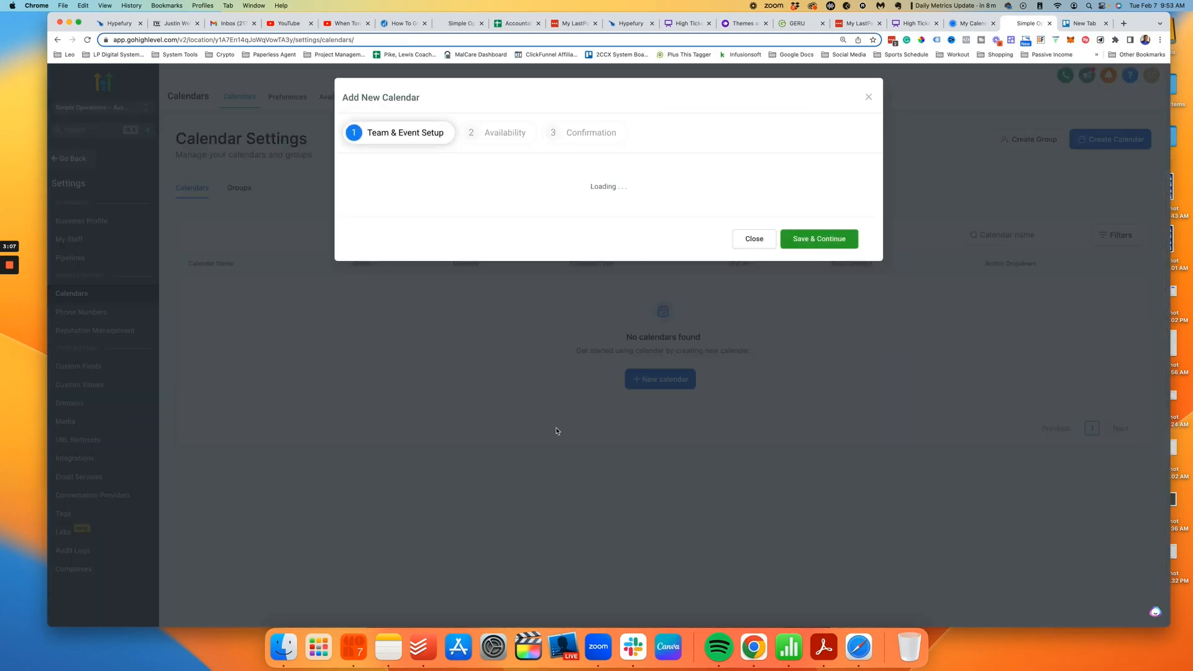
Step: Assign one coaching team member to the round-robin calendar at Medium Priority with a Custom location
left_click(400, 219)
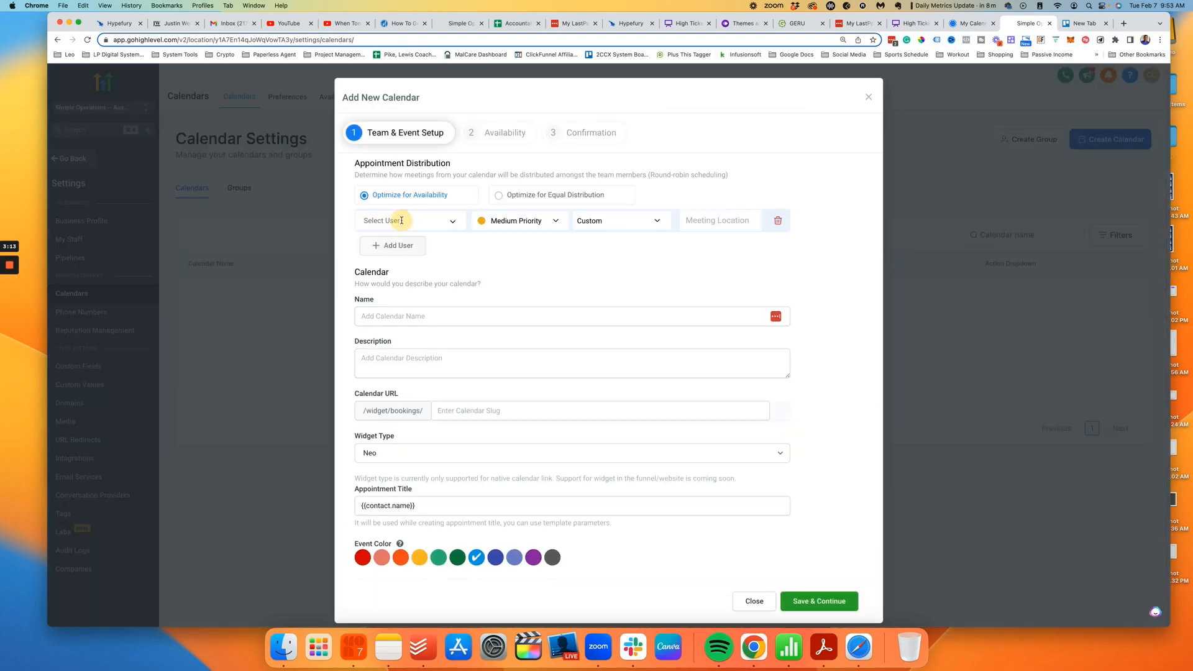
left_click(402, 221)
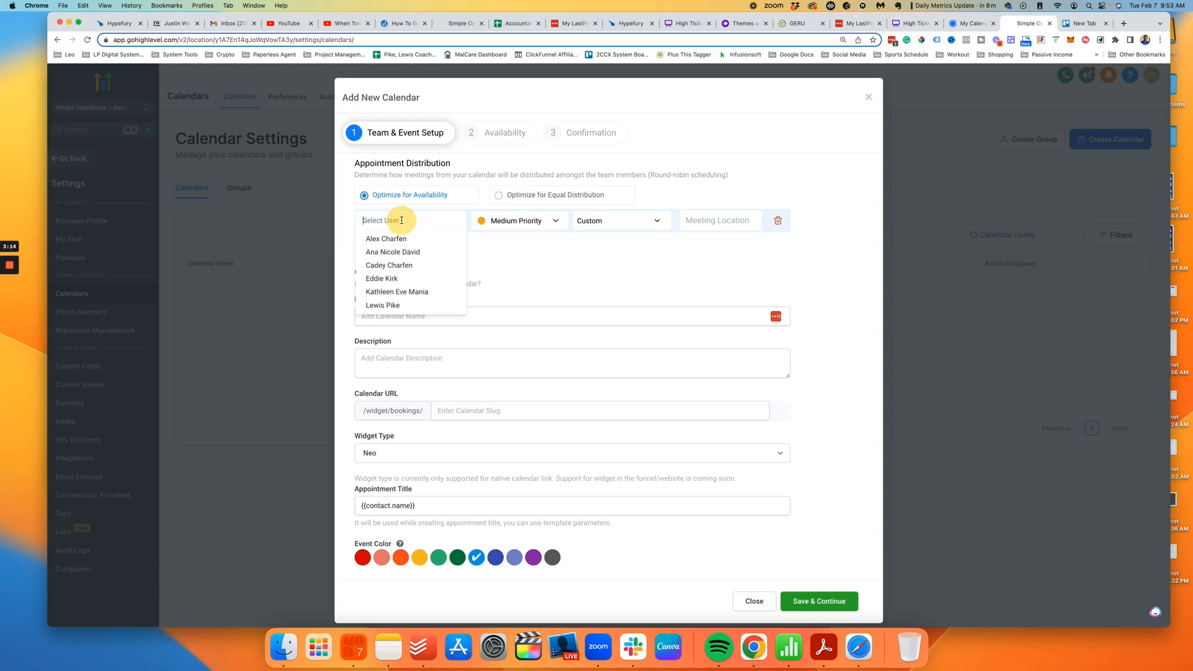
scroll(412, 264, "down", 1)
left_click(413, 254)
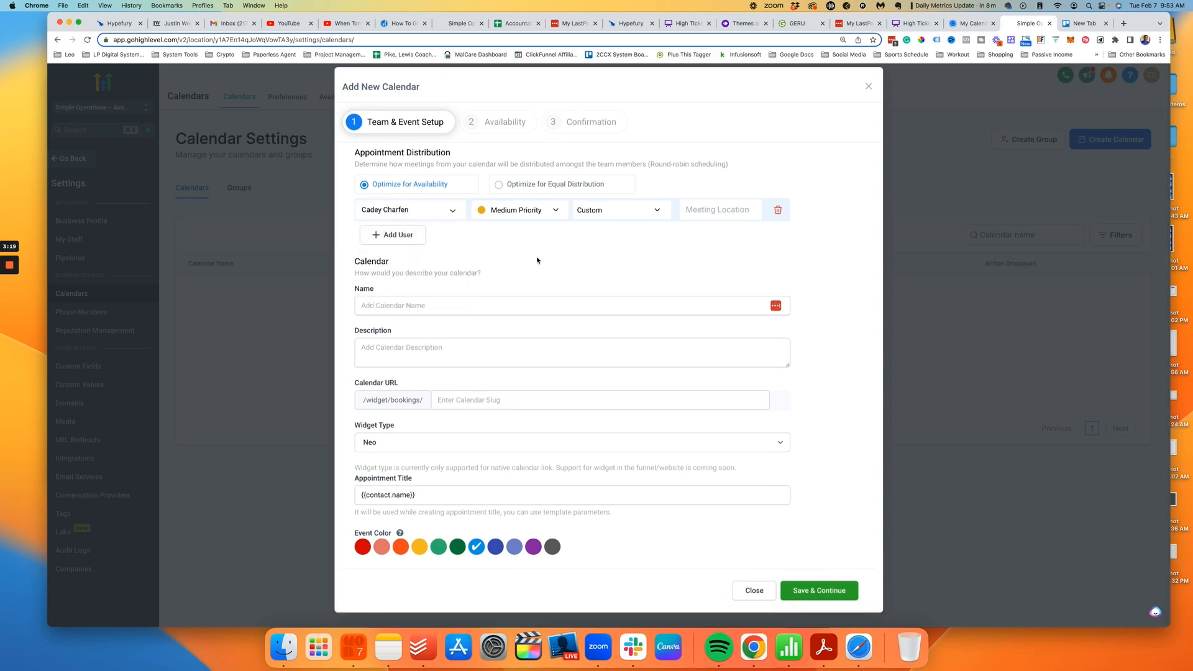
left_click(611, 215)
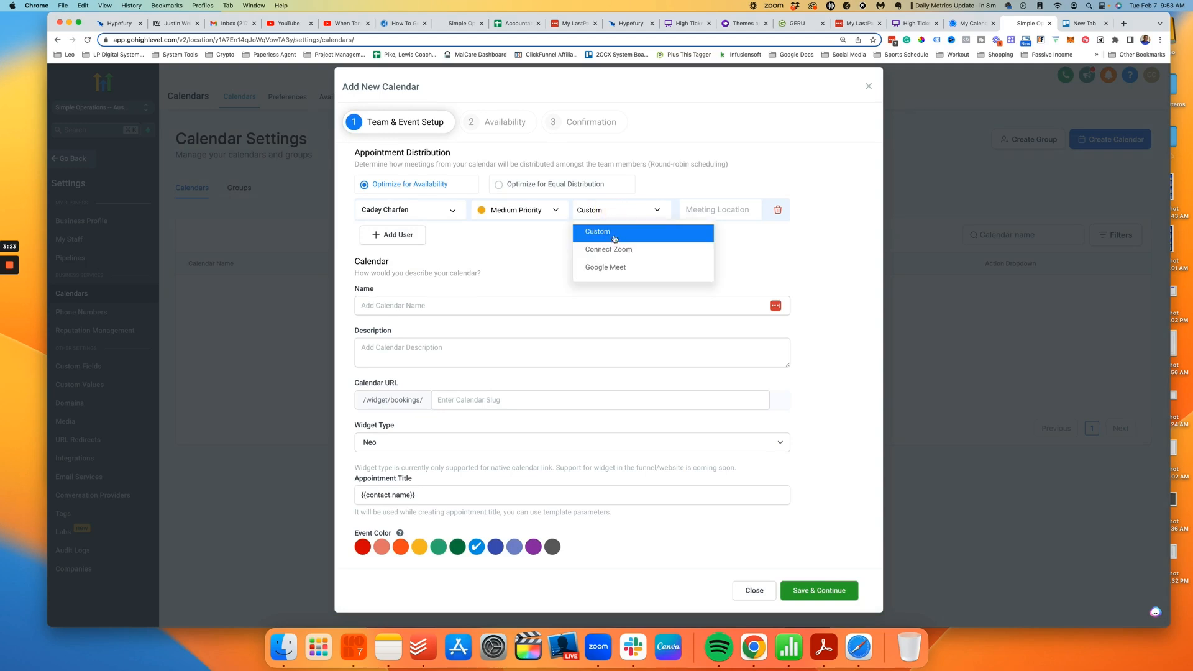
left_click(616, 233)
left_click(716, 209)
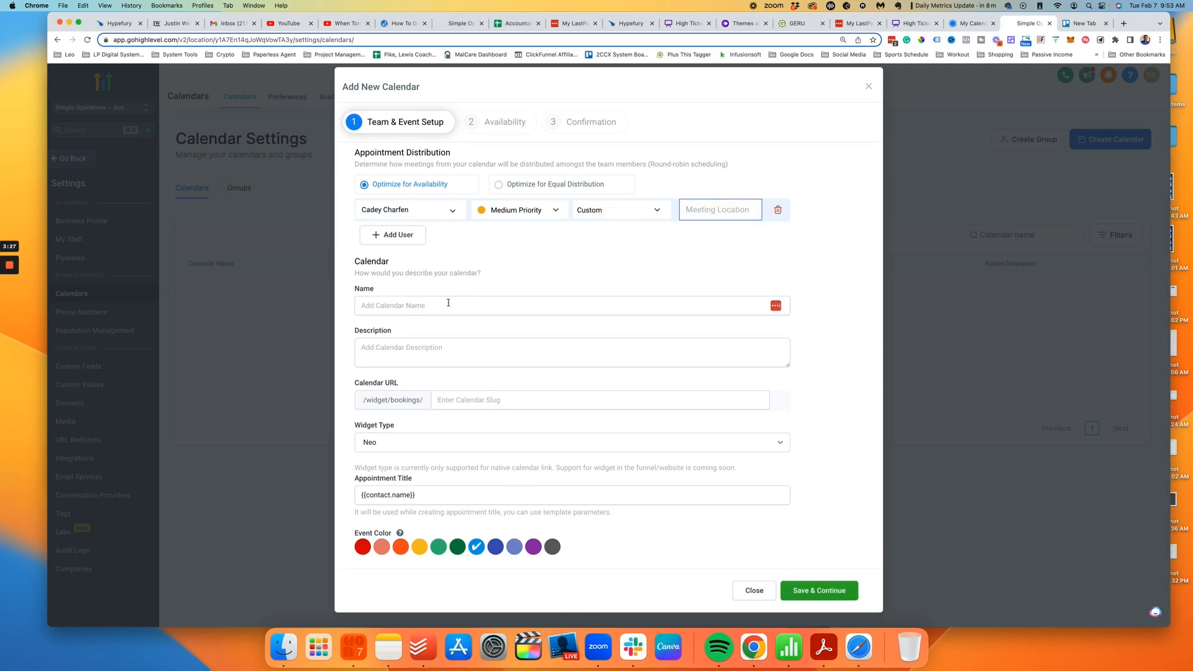
left_click(416, 306)
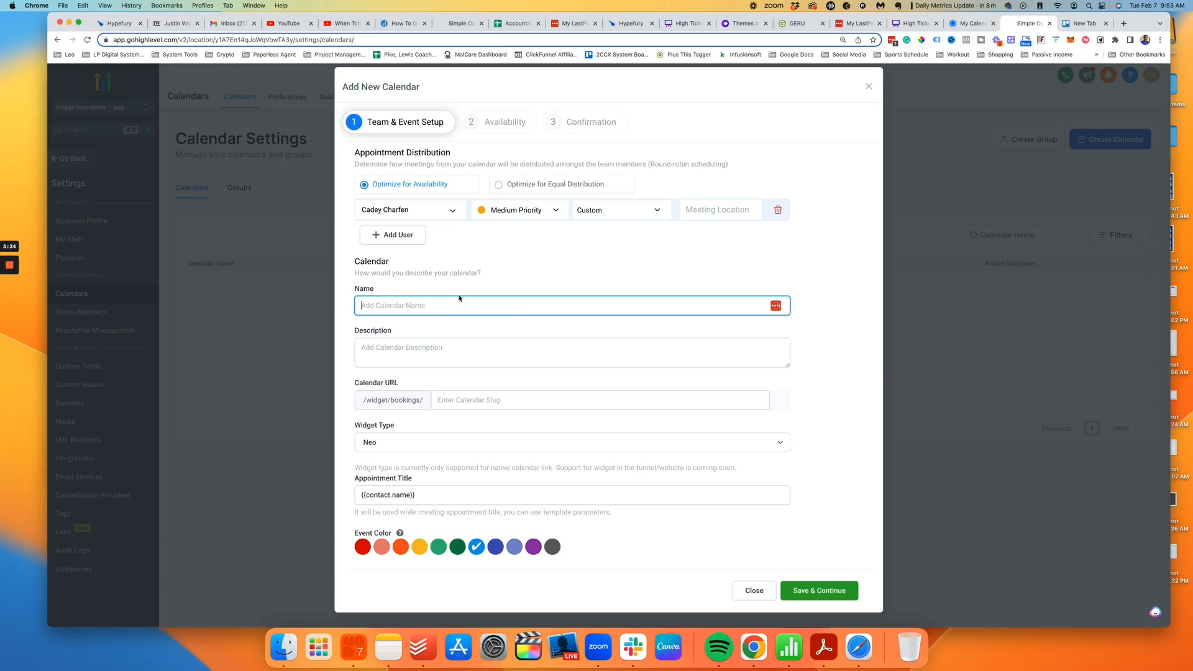
Step: Name the calendar 30-Day Check-in Call and copy the Calendly event description
key("super+v")
left_click(427, 354)
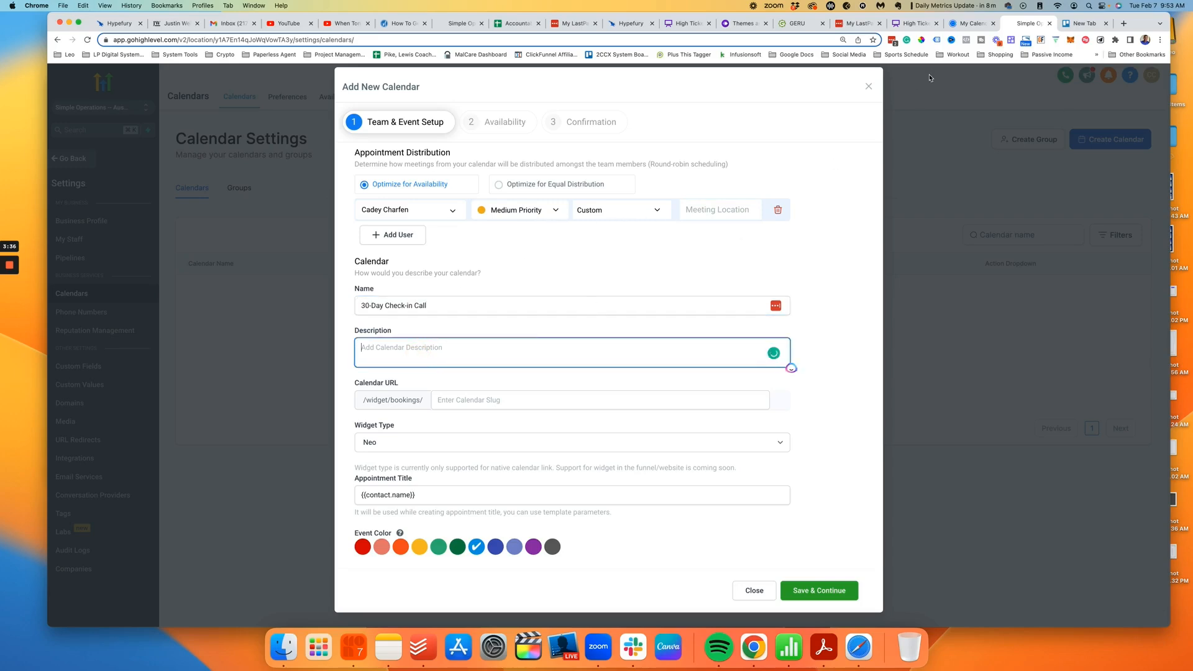
left_click(975, 24)
left_click(479, 380)
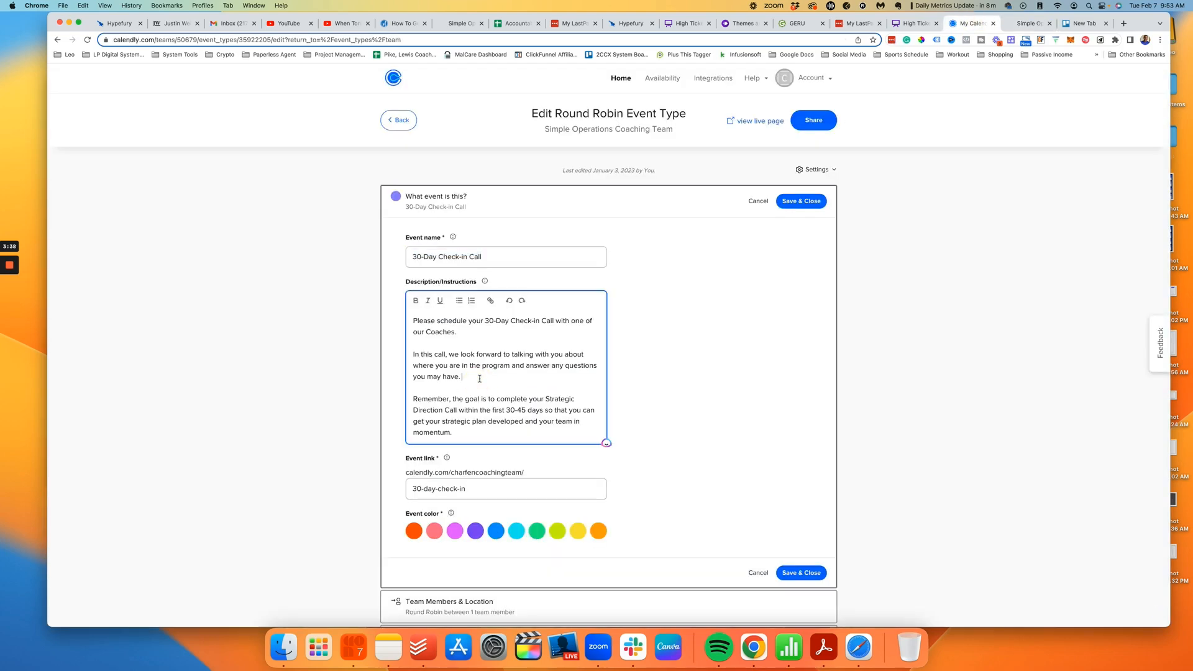
key("super+a")
key("super+c")
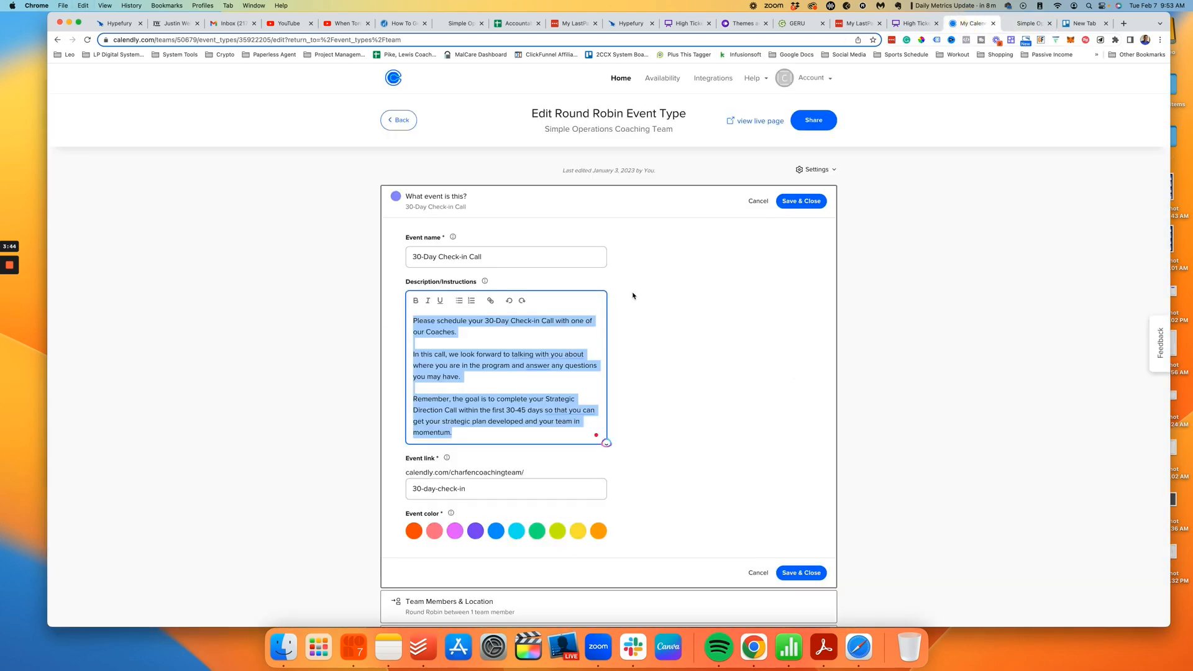
Step: Set the calendar URL slug to 30-day-check-in, copied from the Calendly event link
scroll(656, 327, "down", 4)
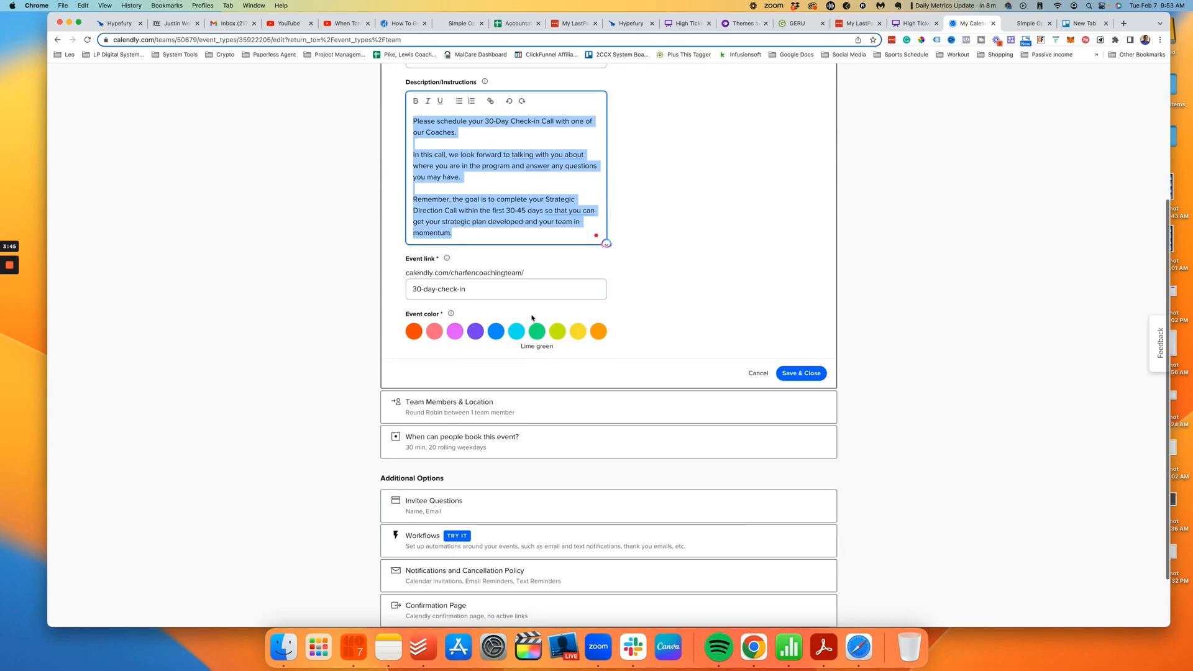
left_click(525, 289)
triple_click(528, 290)
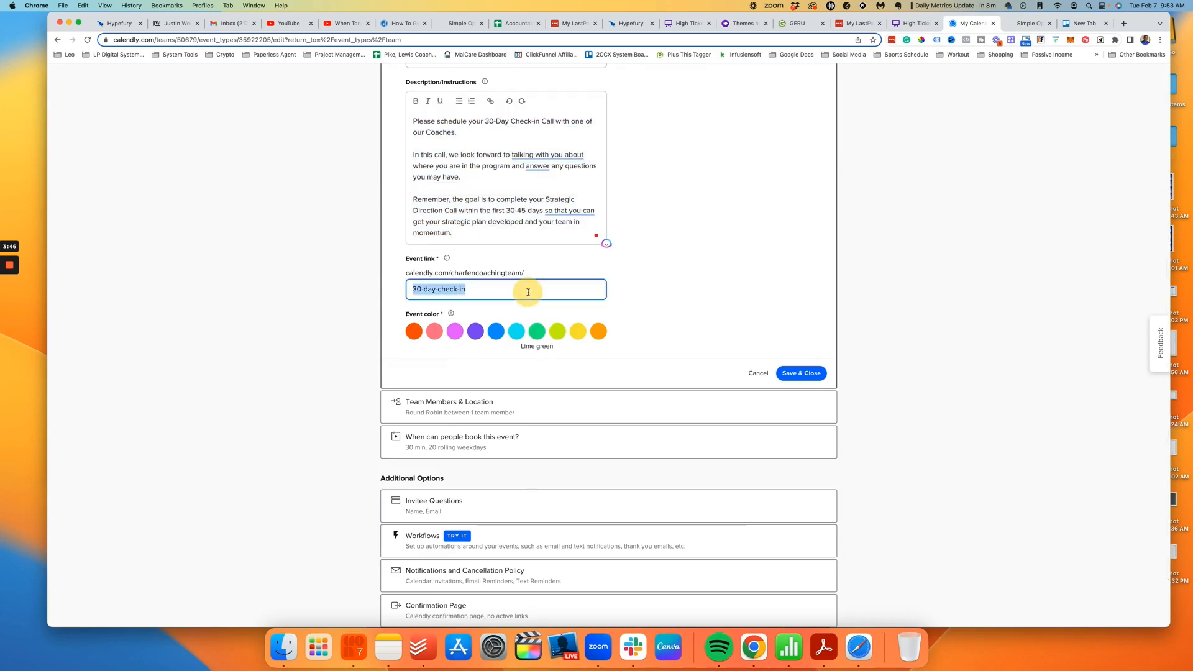
left_click(1032, 23)
left_click(474, 398)
key("super+v")
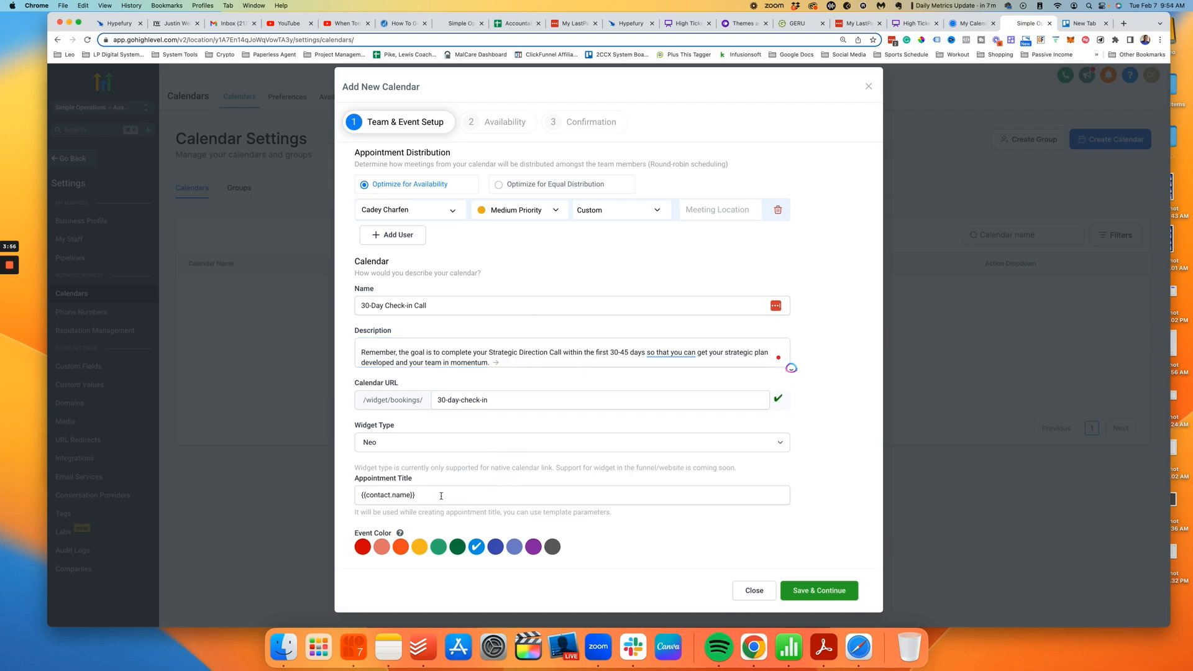
Step: Make the appointment title {{contact.name}} 30-Day Check-in Call and save to reach Availability
left_click(979, 25)
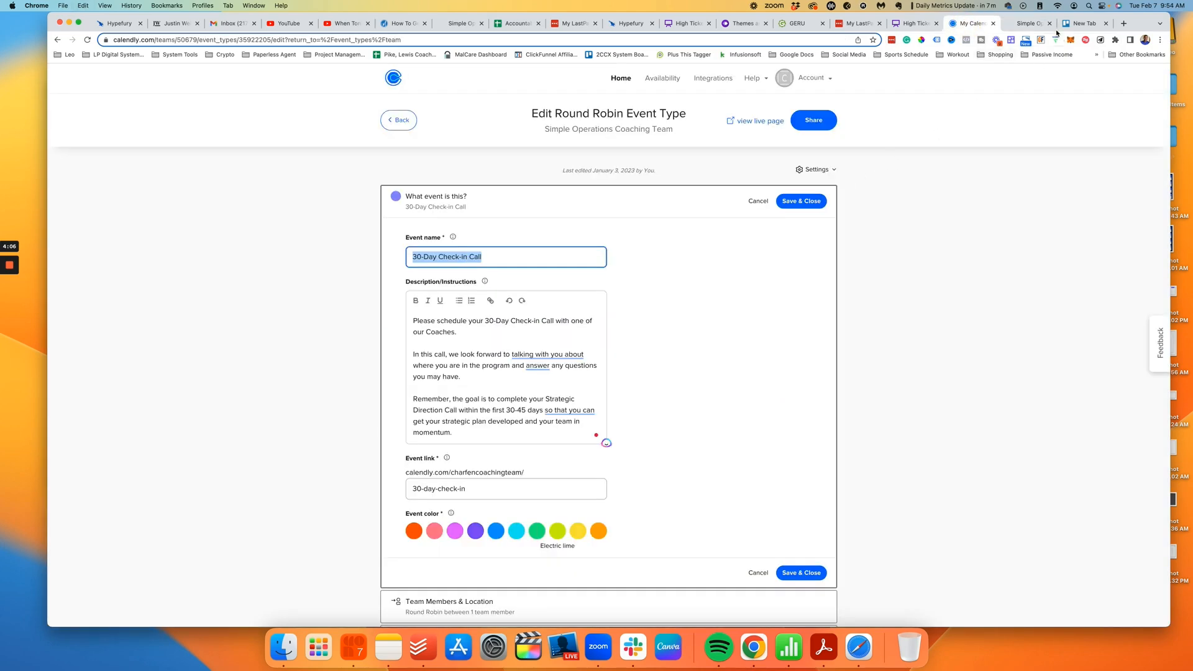
left_click(1044, 25)
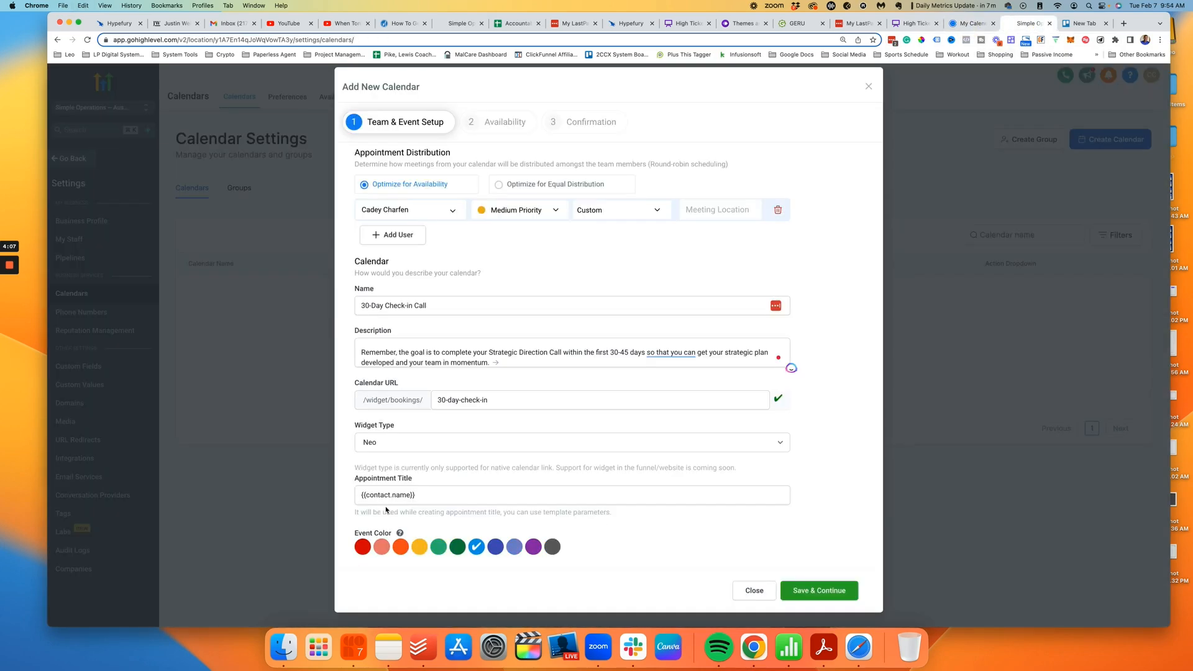
left_click(459, 495)
key("super+v")
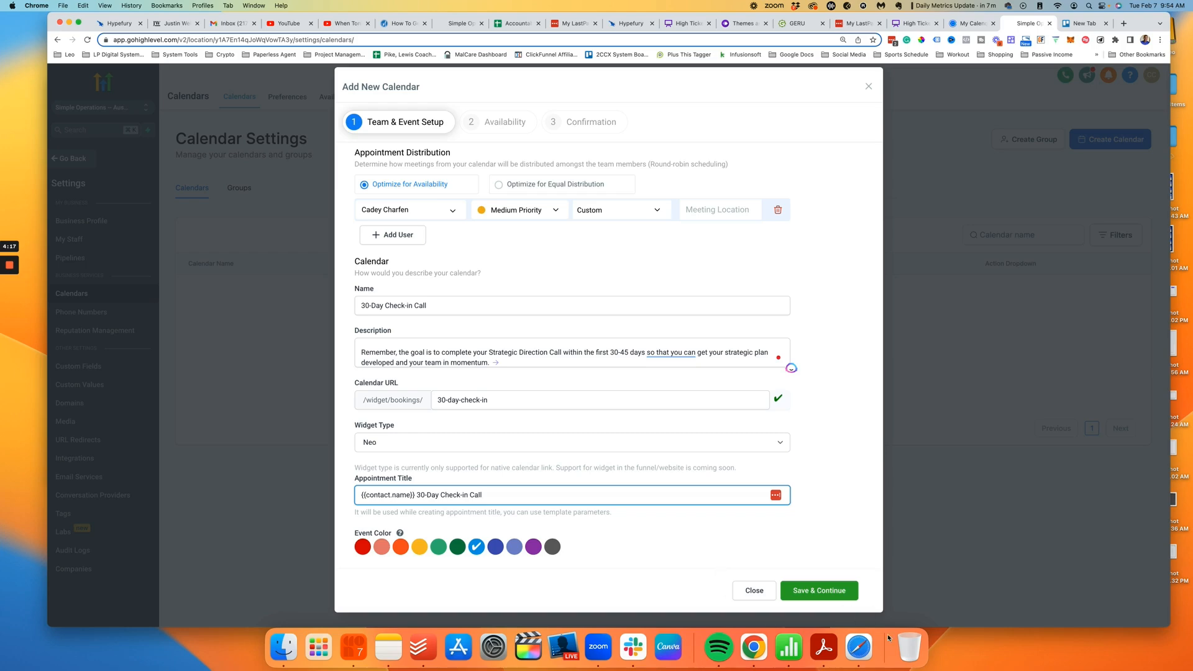
left_click(813, 591)
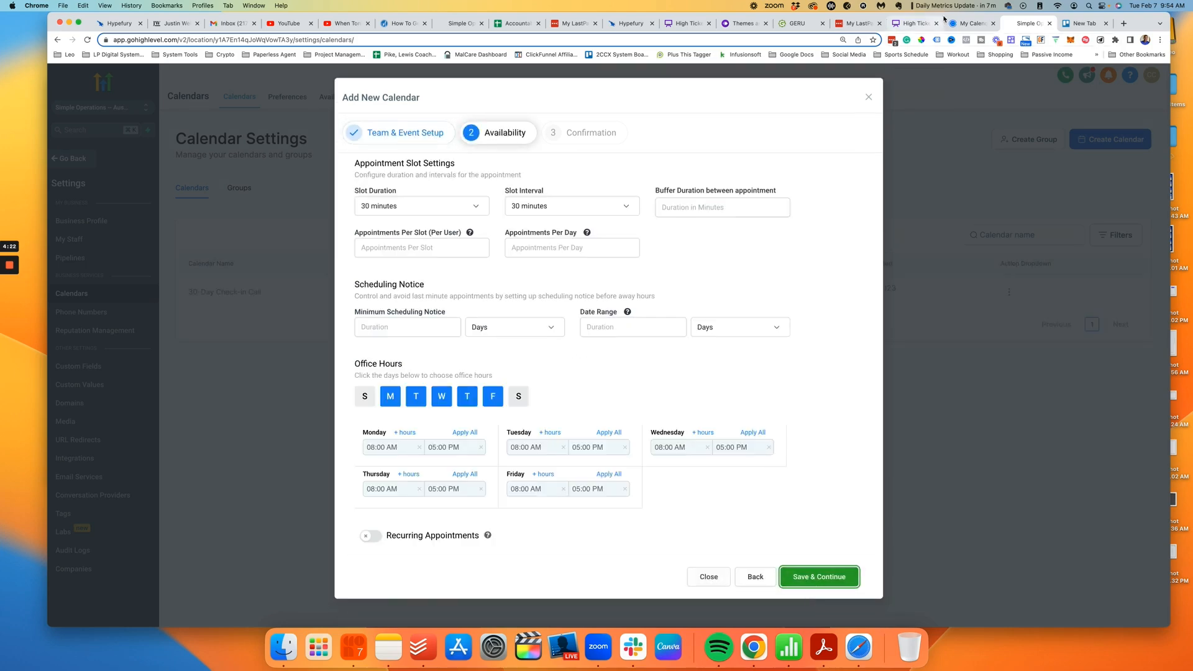
key("super+alt+Left")
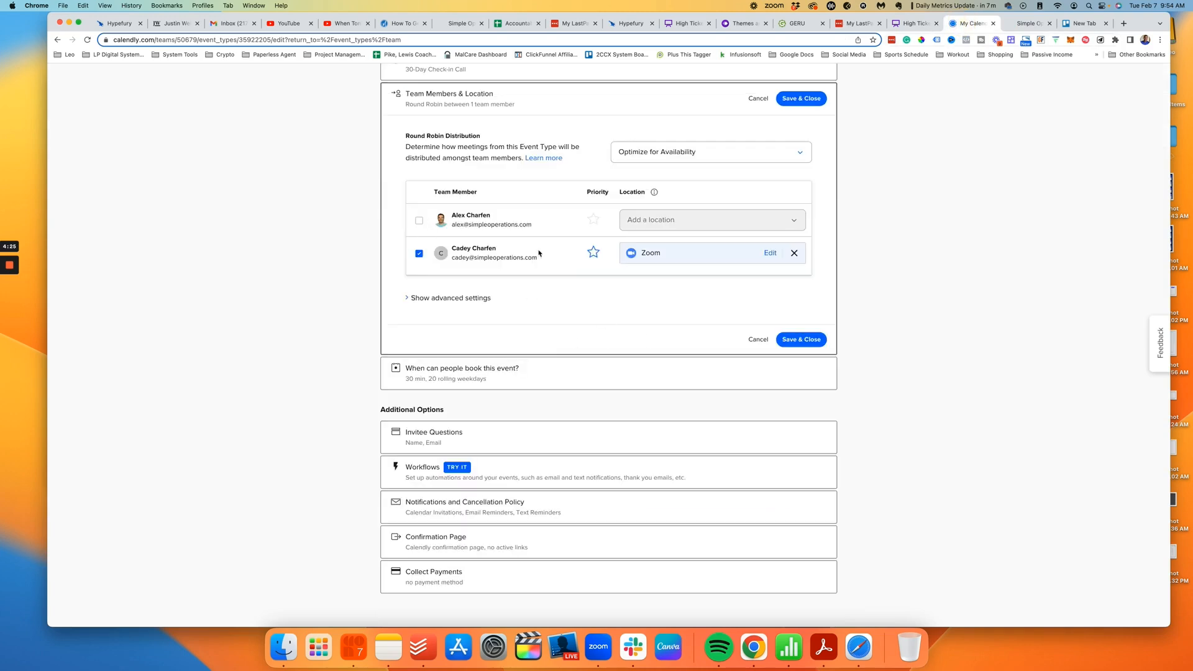
left_click(440, 298)
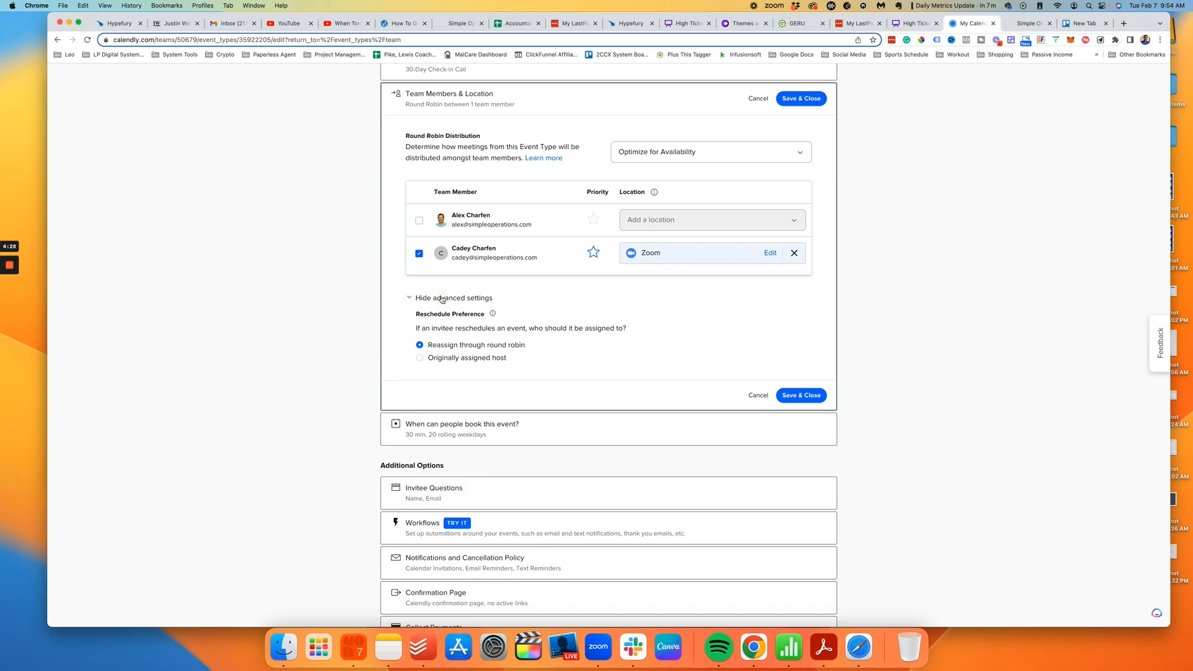
left_click(440, 298)
left_click(522, 374)
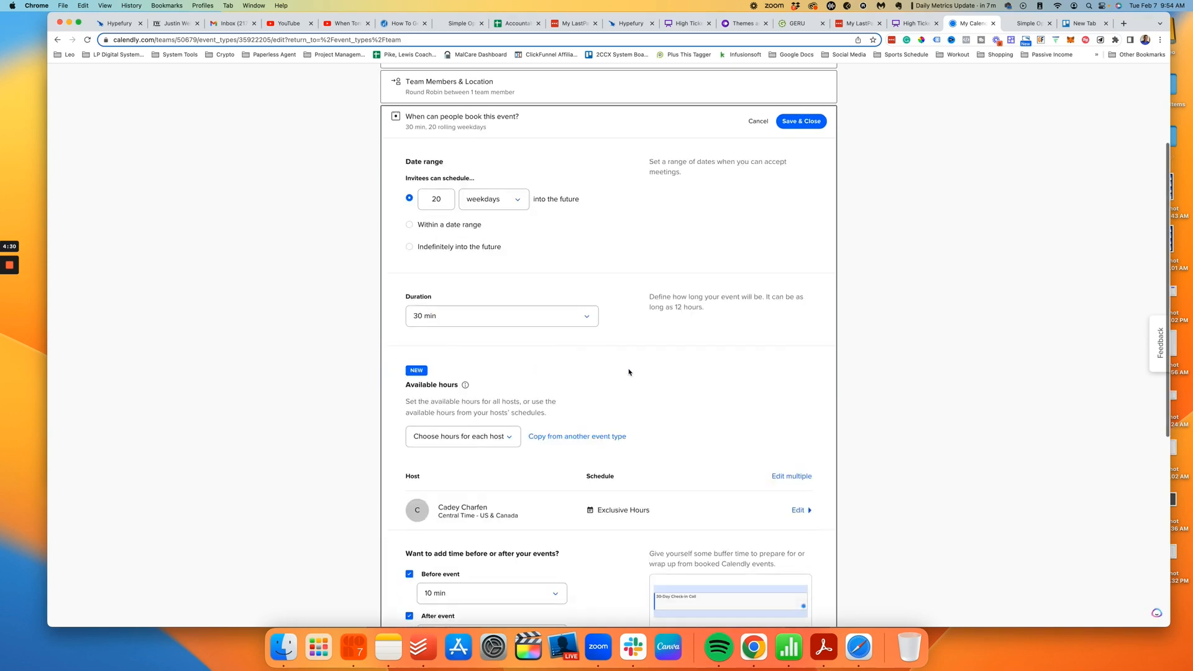
scroll(670, 328, "down", 5)
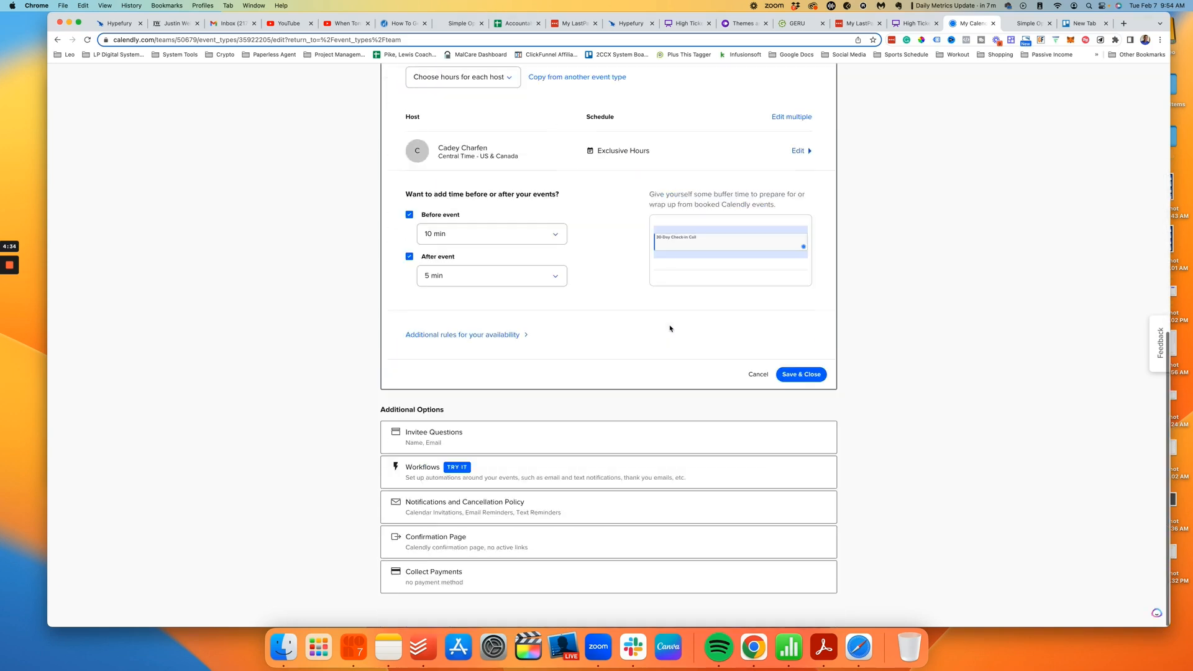
scroll(671, 328, "up", 5)
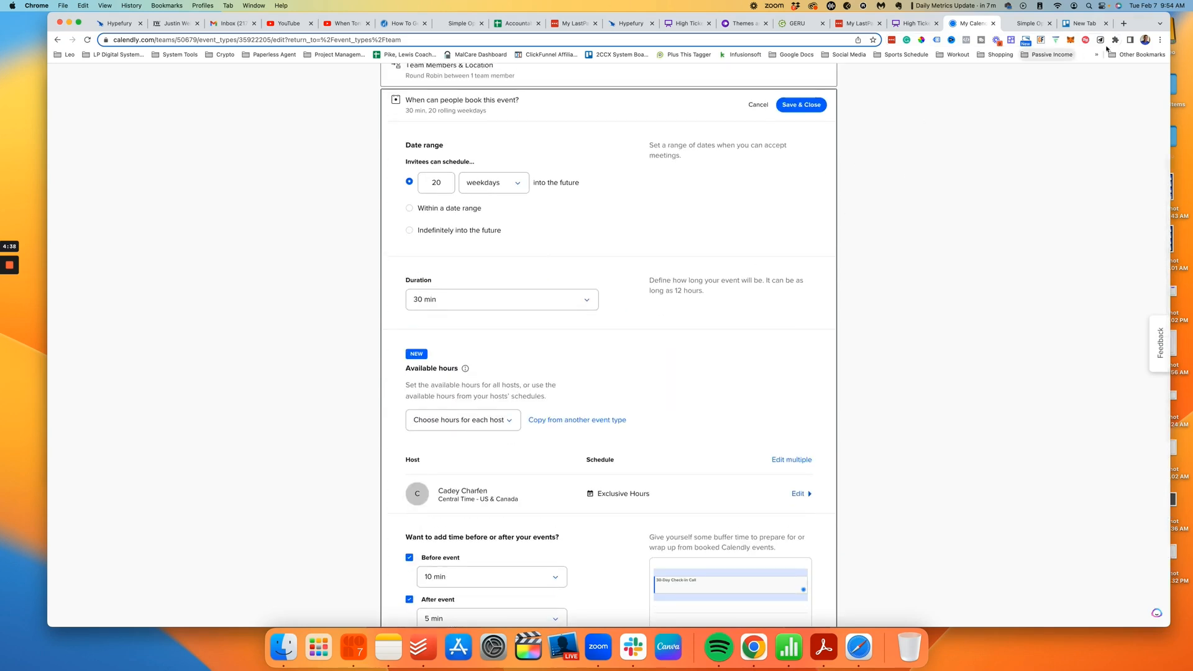
left_click(1027, 24)
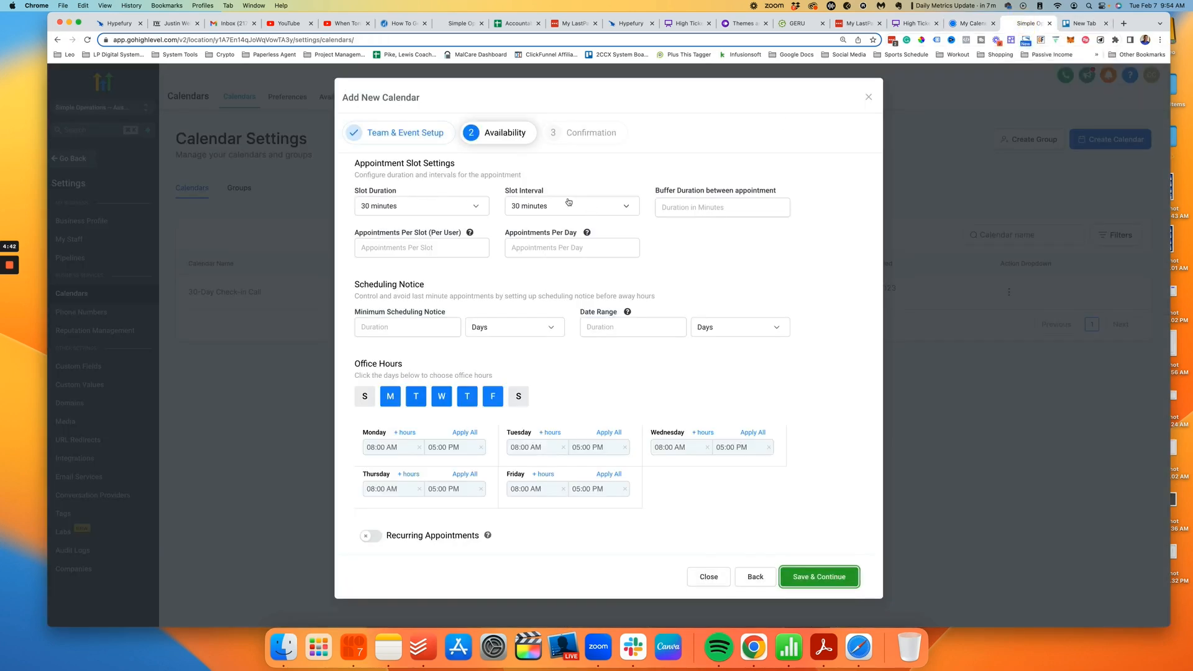
Step: Set Minimum Scheduling Notice to 1 day, matching Calendly's availability settings
left_click(557, 247)
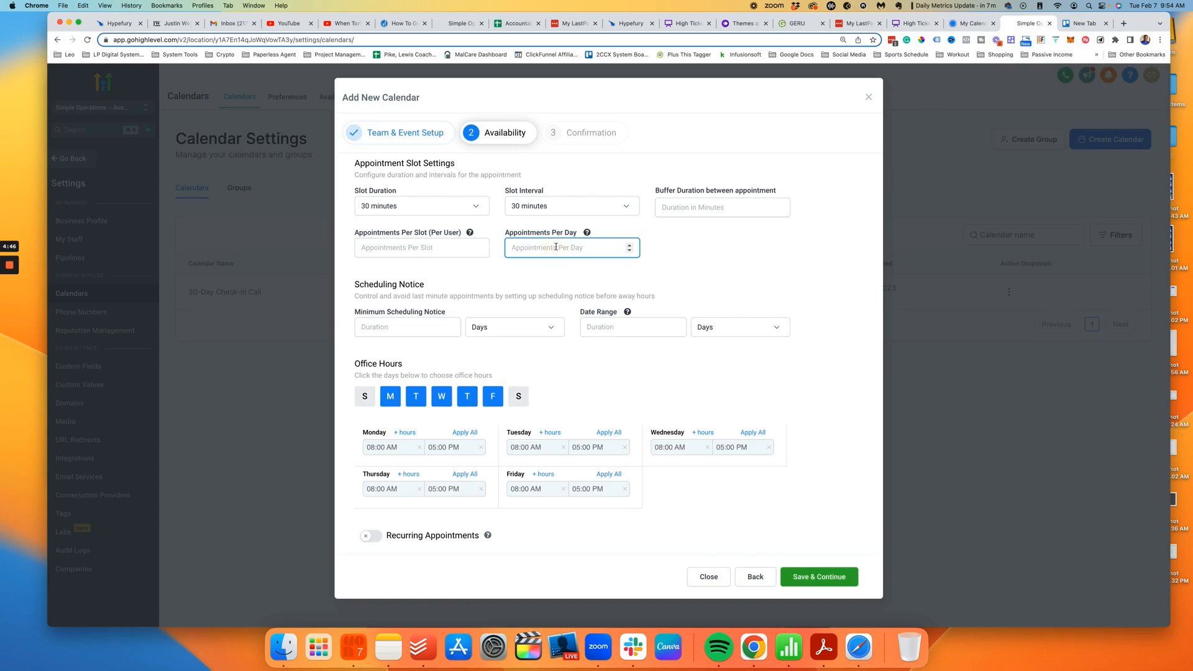
left_click(438, 326)
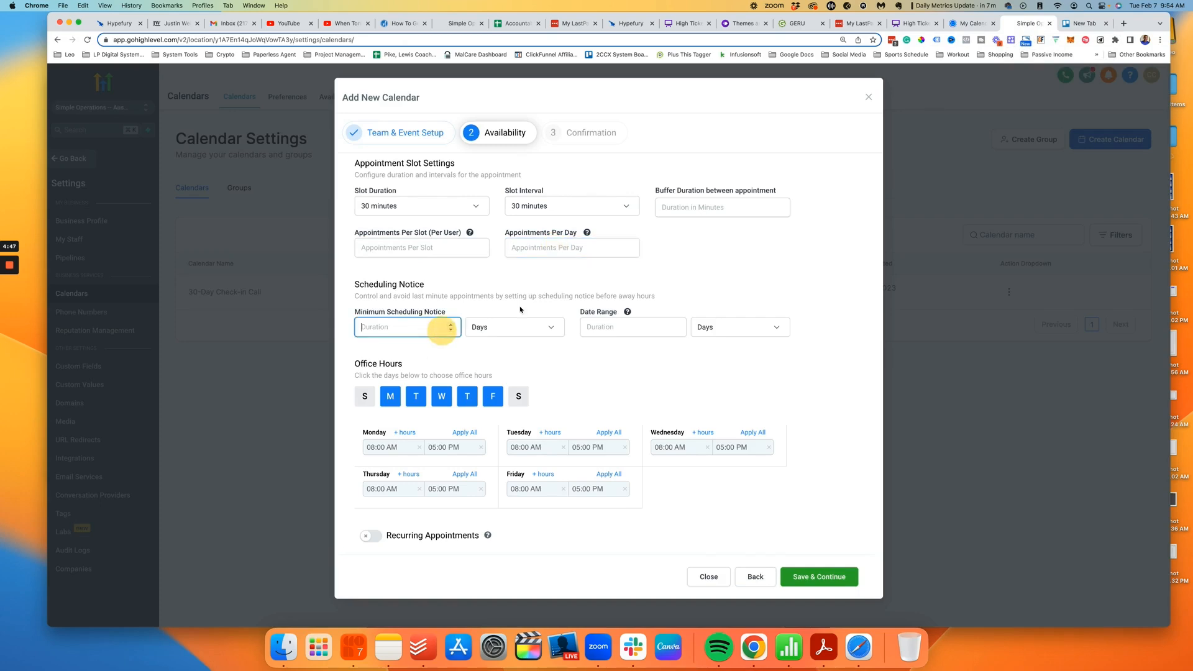
left_click(973, 25)
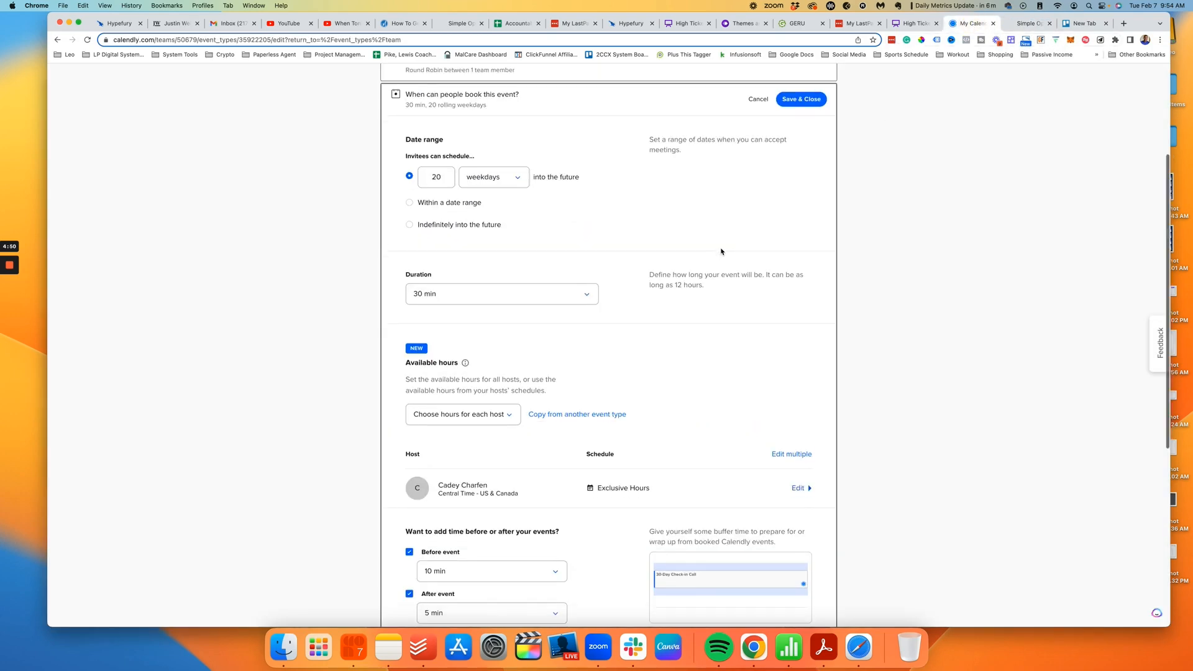
scroll(725, 251, "down", 2)
scroll(729, 249, "down", 2)
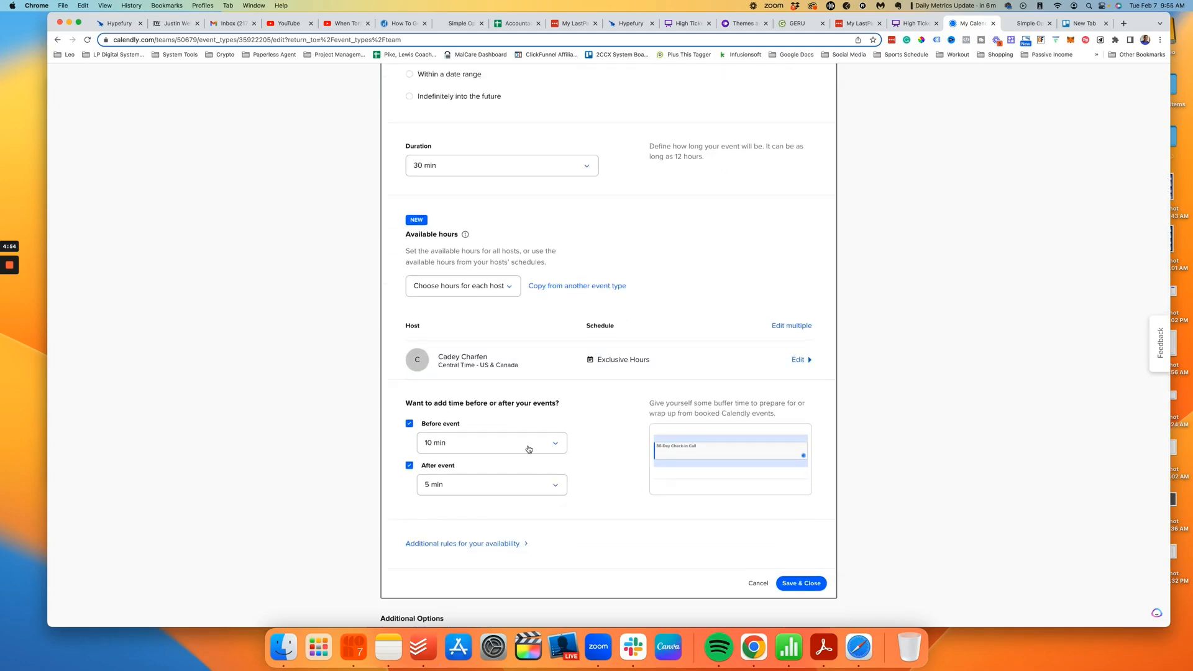
scroll(528, 449, "up", 3)
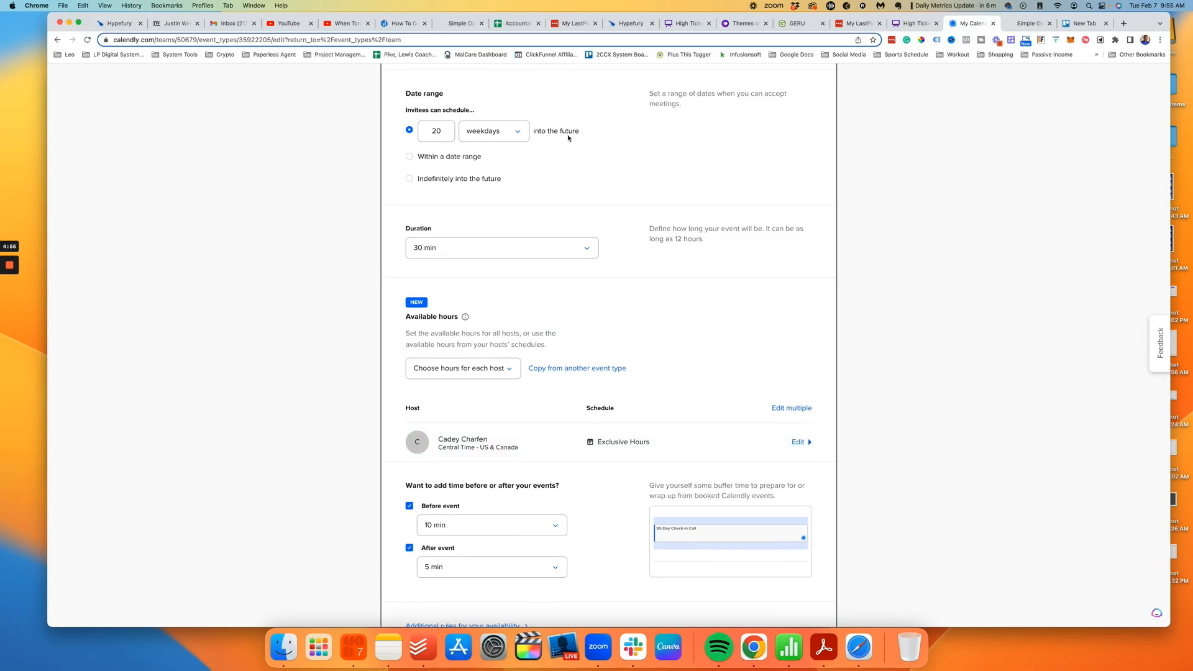
scroll(568, 137, "down", 1)
left_click(1025, 21)
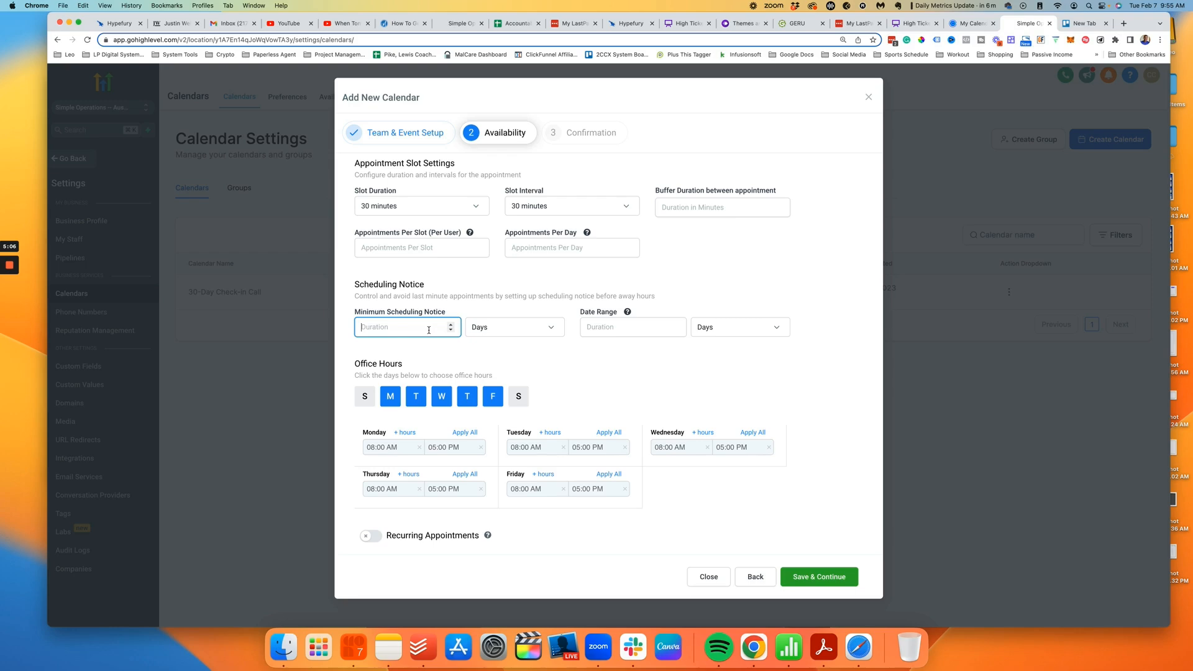
type("1")
left_click(527, 352)
Step: Set the booking Date Range to 20 days and recheck both values
mouse_move(627, 311)
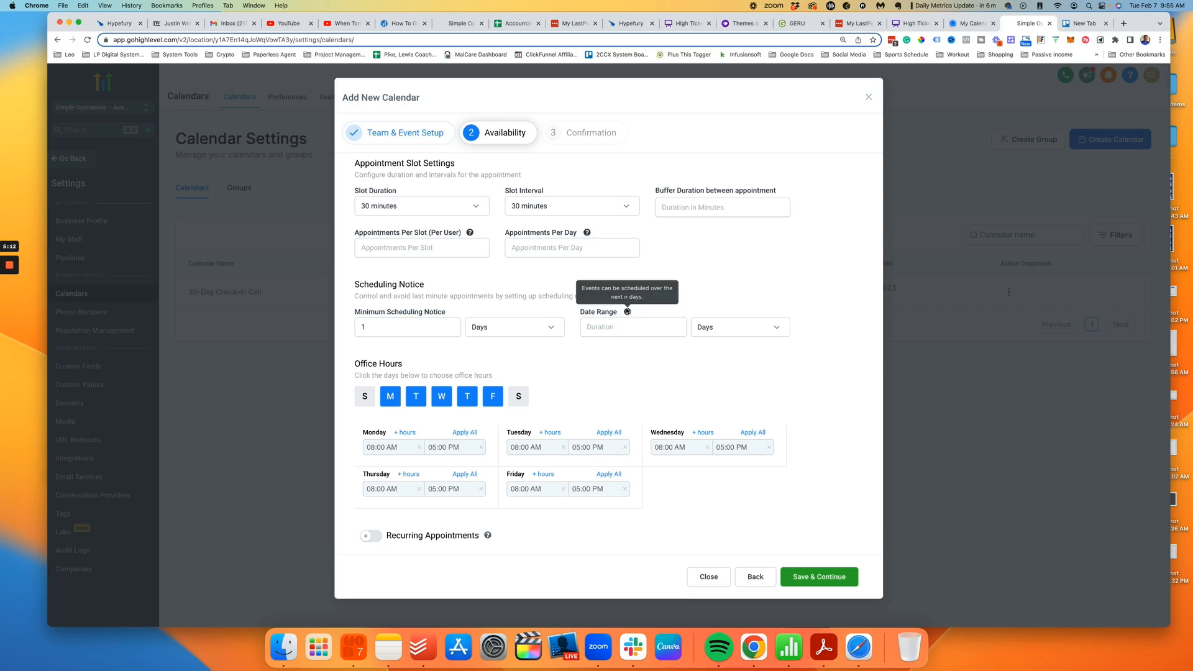
left_click(633, 327)
left_click(973, 24)
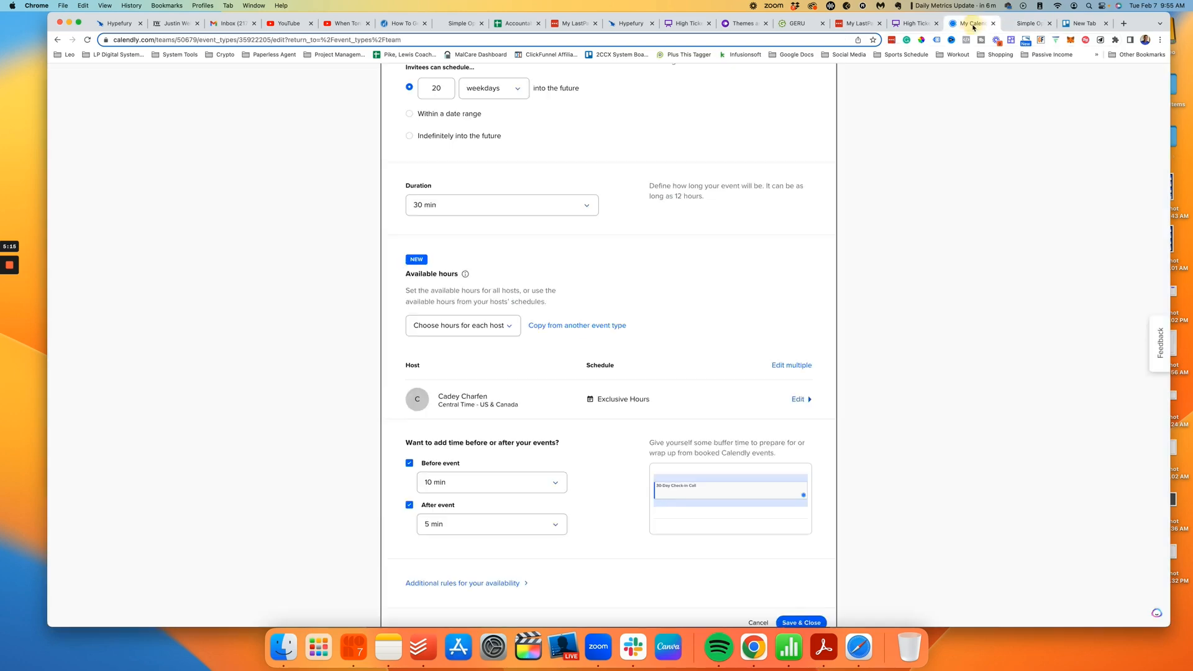
scroll(592, 282, "up", 3)
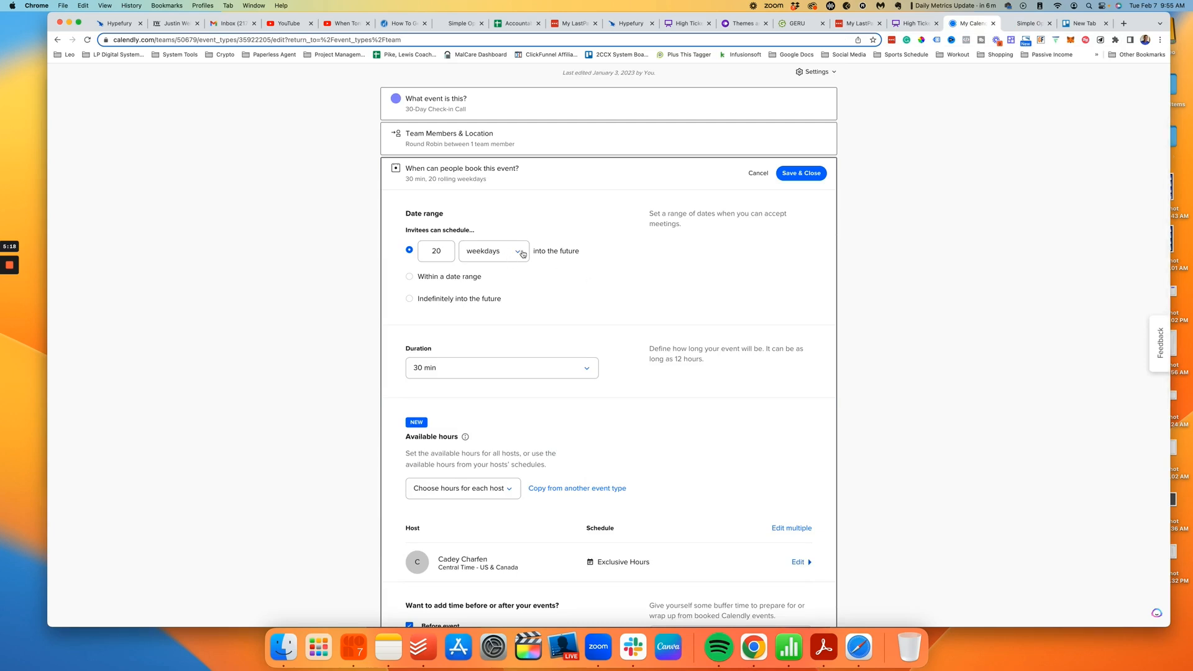
left_click(1029, 24)
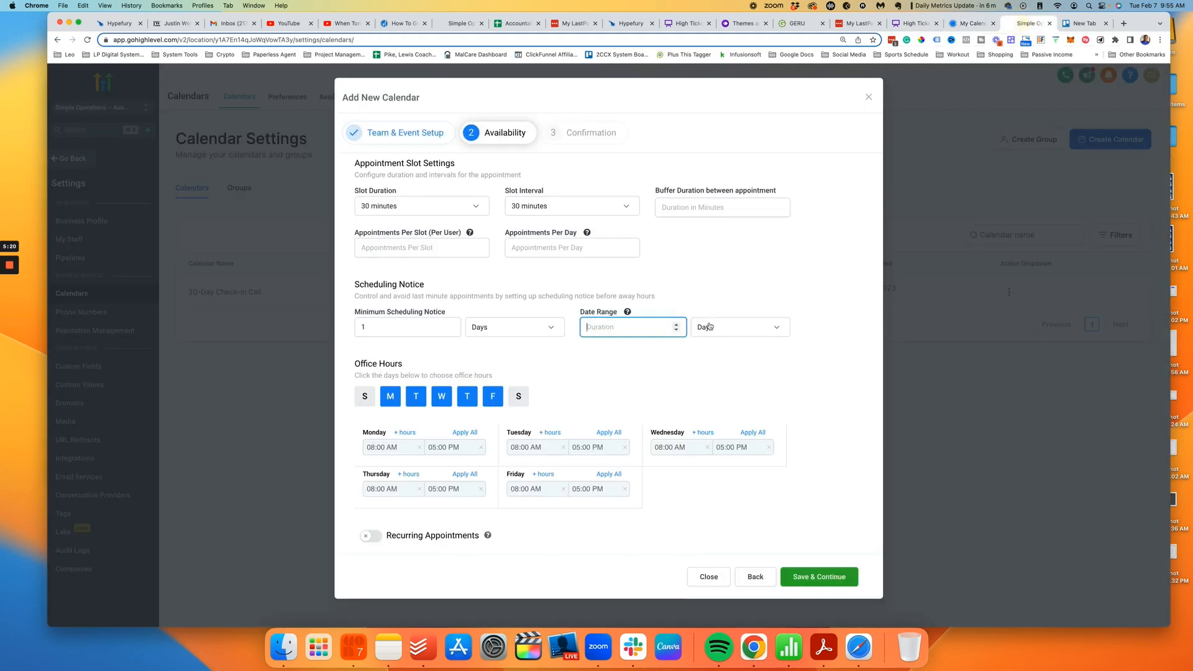
type("20")
left_click(633, 371)
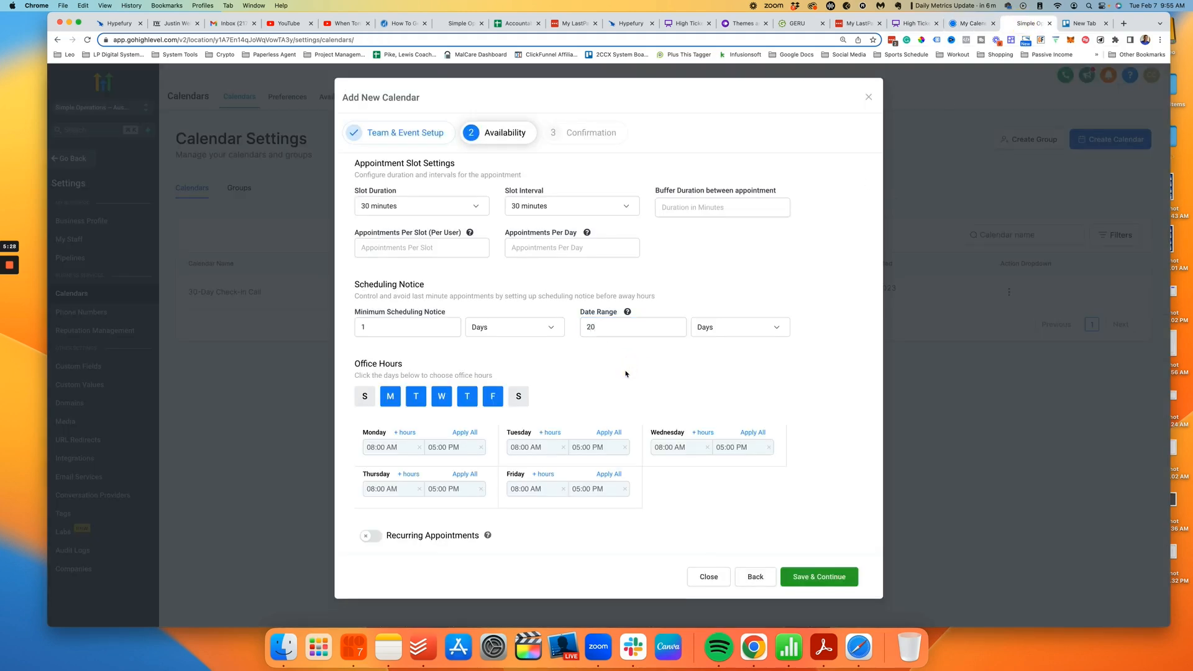
left_click(411, 329)
left_click(607, 328)
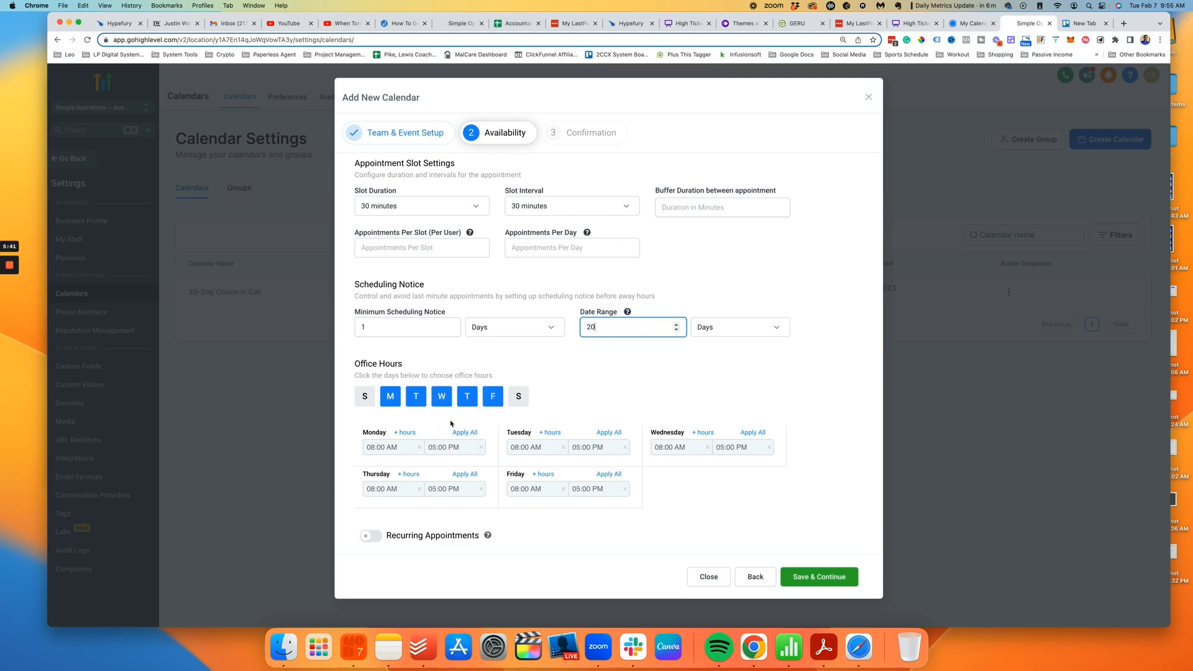
left_click(976, 24)
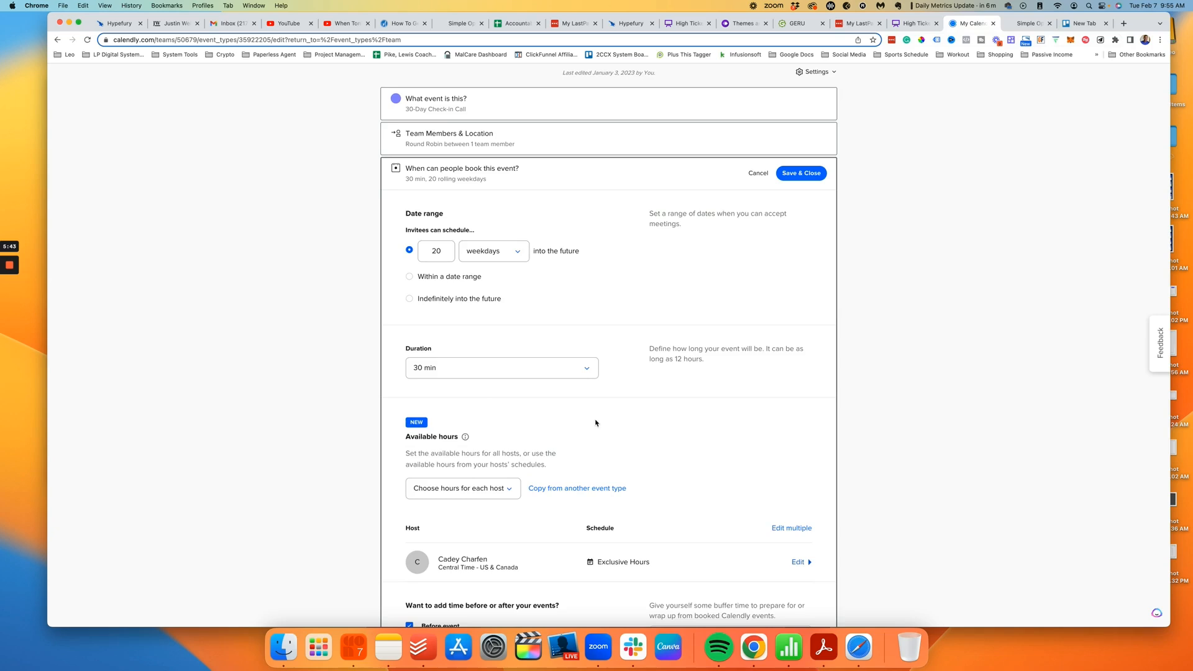
Step: Limit office hours to Wednesday and Thursday, 10:00 AM–04:00 PM, matching the Calendly host's hours
scroll(594, 421, "down", 5)
left_click(798, 350)
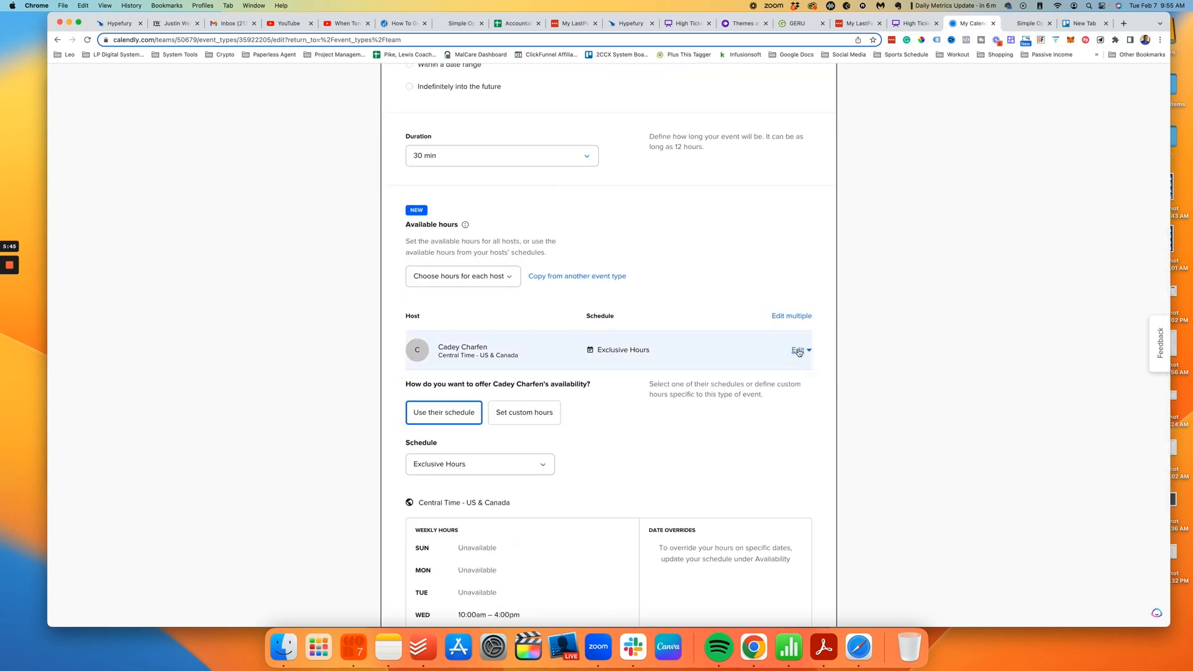
scroll(686, 429, "down", 2)
scroll(685, 429, "down", 2)
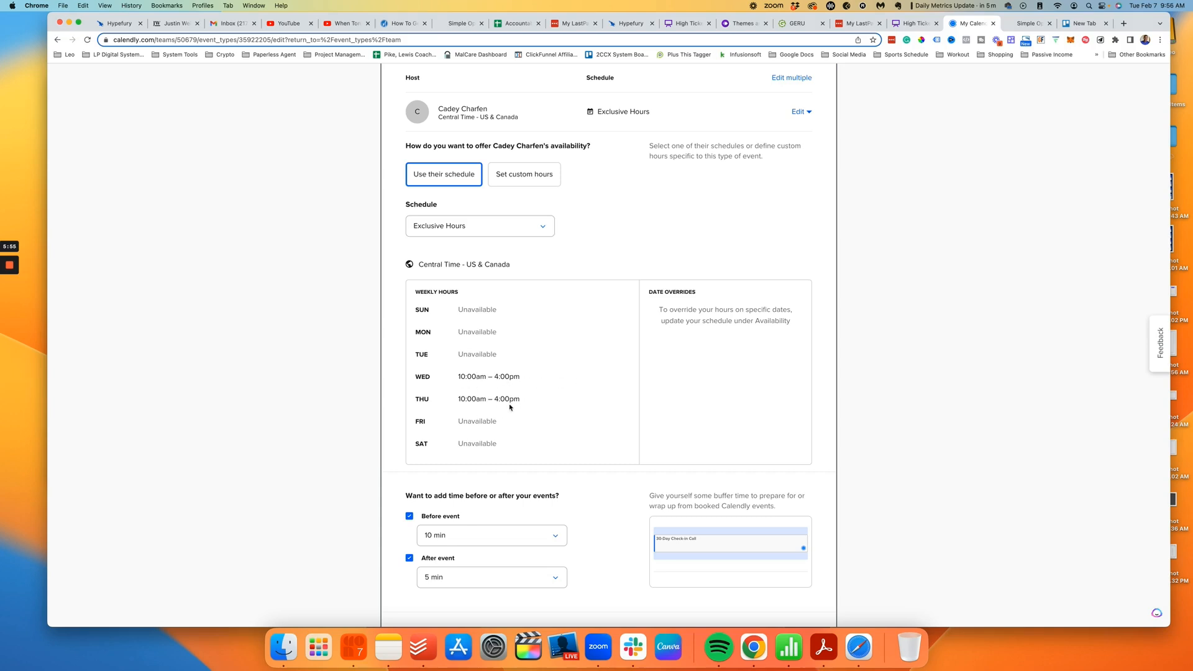
left_click(1022, 24)
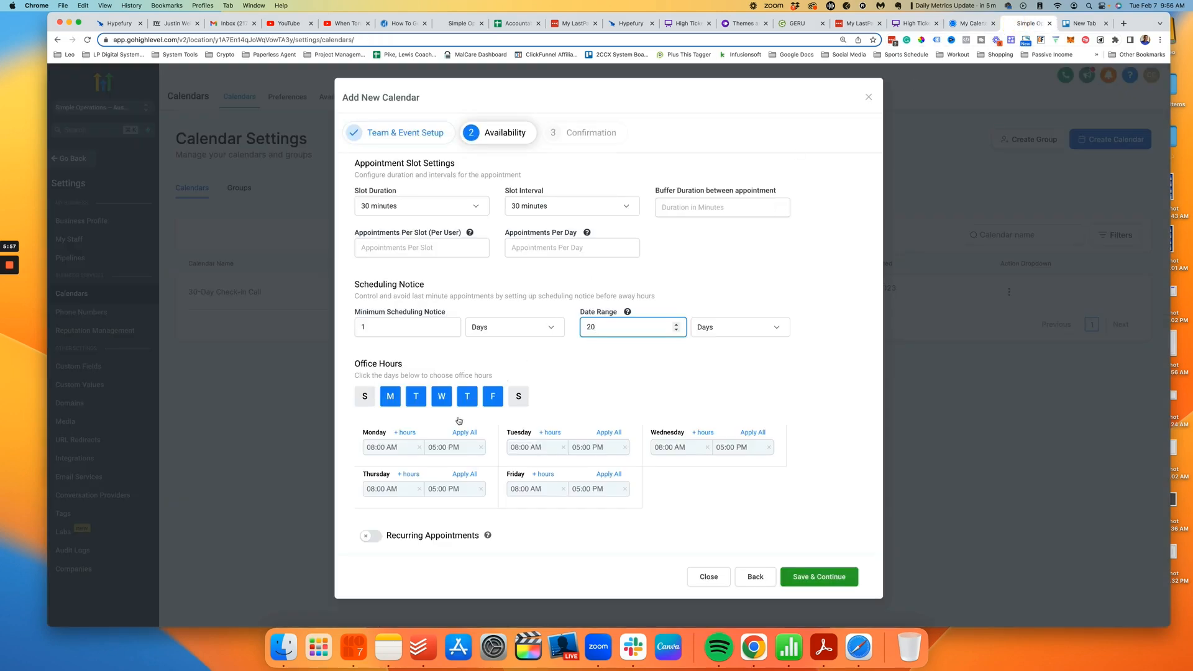
left_click(390, 397)
left_click(416, 395)
left_click(493, 396)
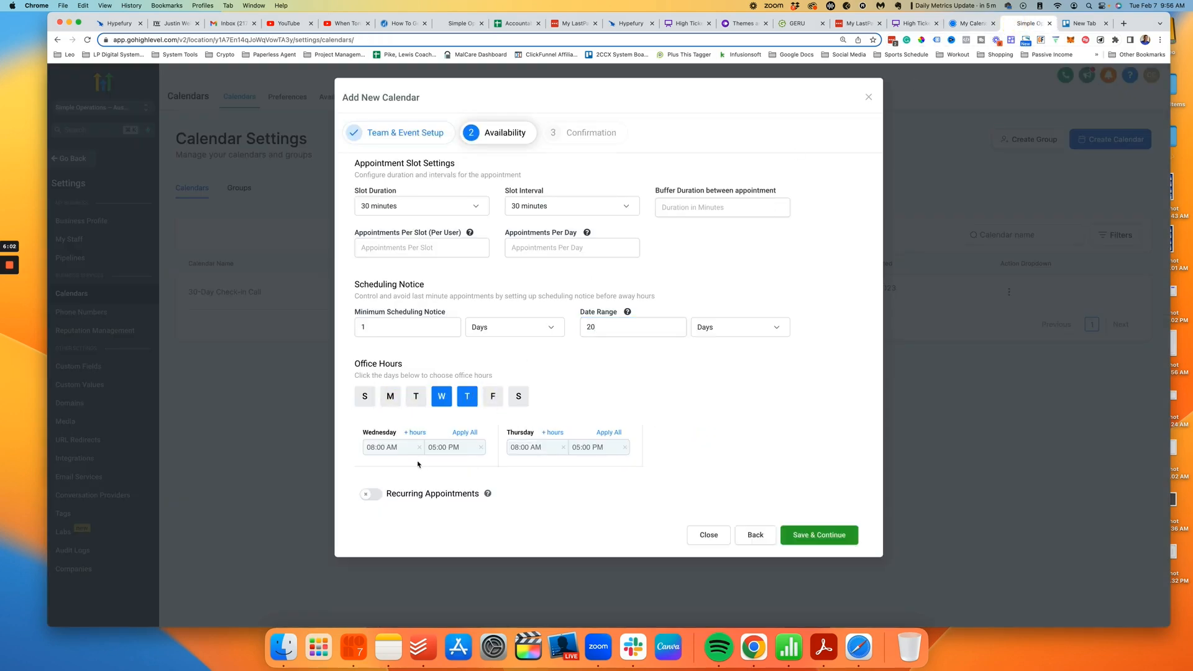
left_click(395, 448)
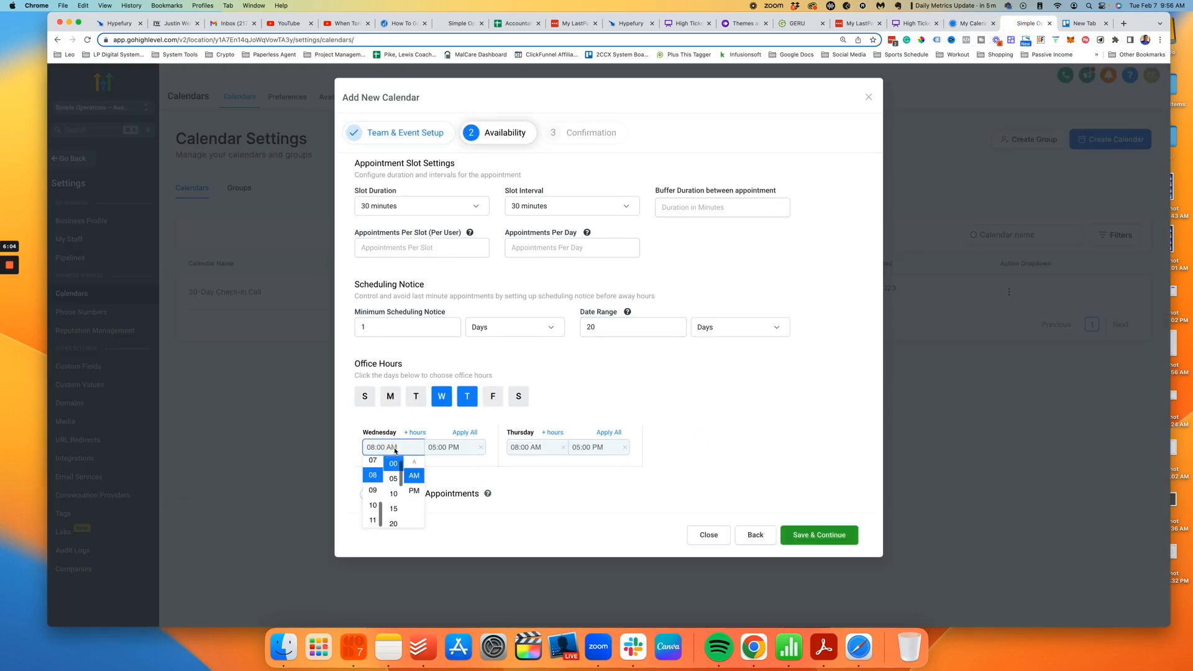
left_click(371, 502)
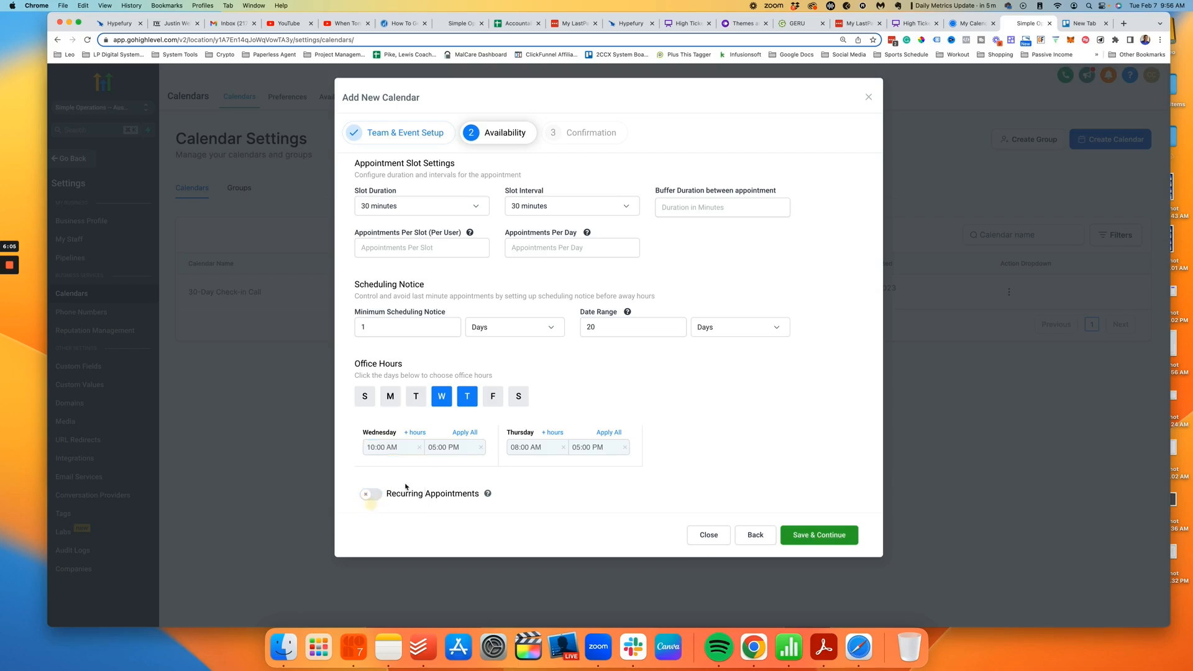
left_click(444, 447)
left_click(433, 462)
left_click(465, 432)
Step: Review Calendly's buffer settings, then save the availability and continue to Confirmation
left_click(973, 25)
scroll(699, 341, "down", 4)
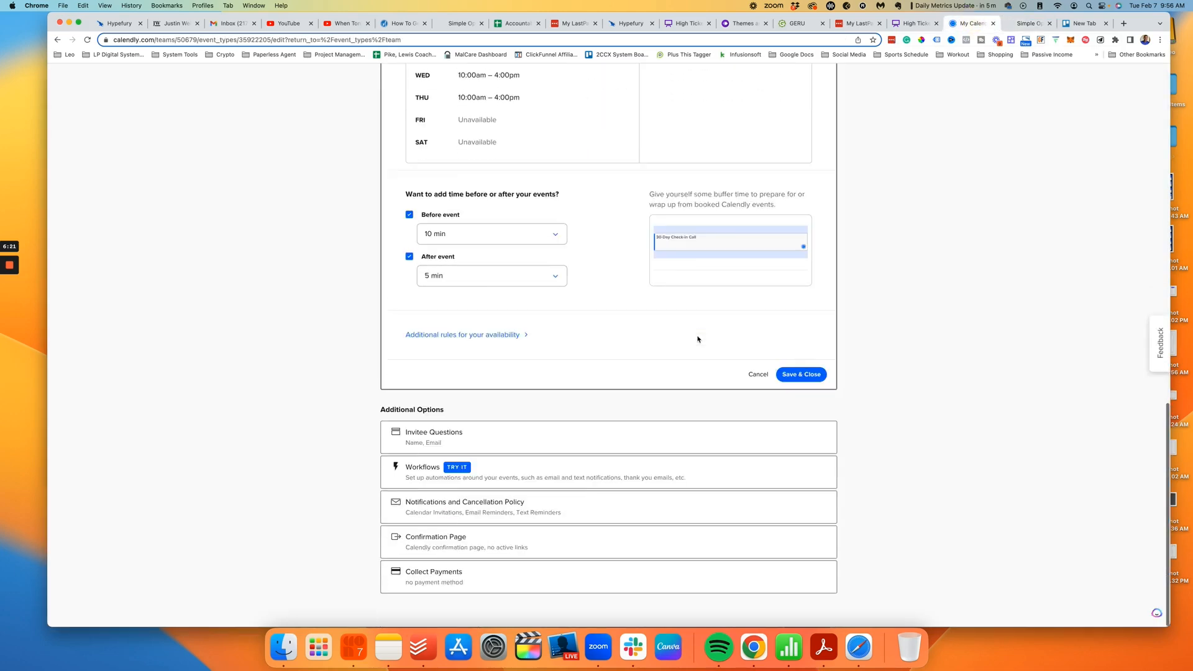
scroll(699, 340, "up", 8)
scroll(699, 339, "up", 4)
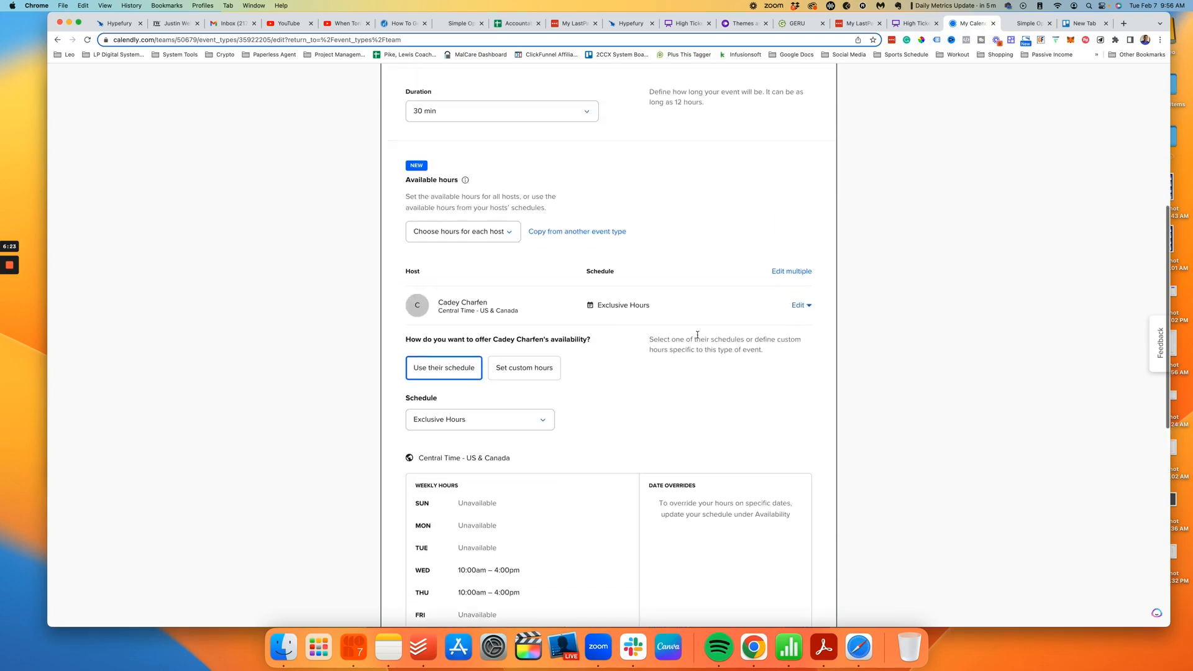
scroll(699, 339, "up", 4)
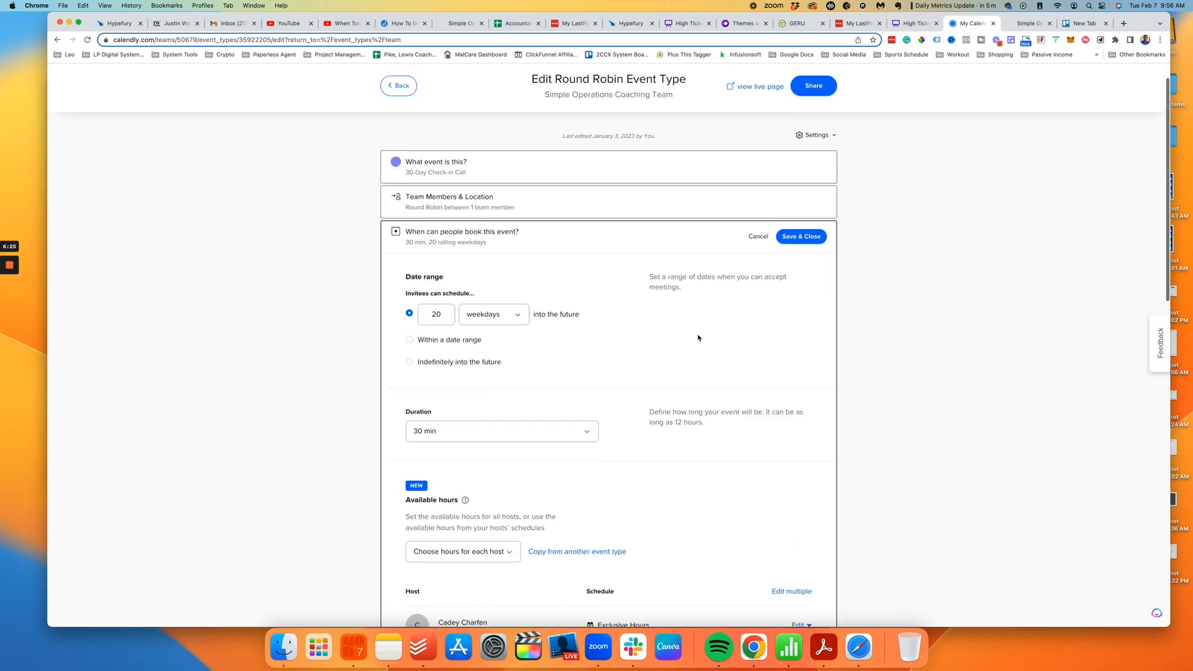
left_click(757, 198)
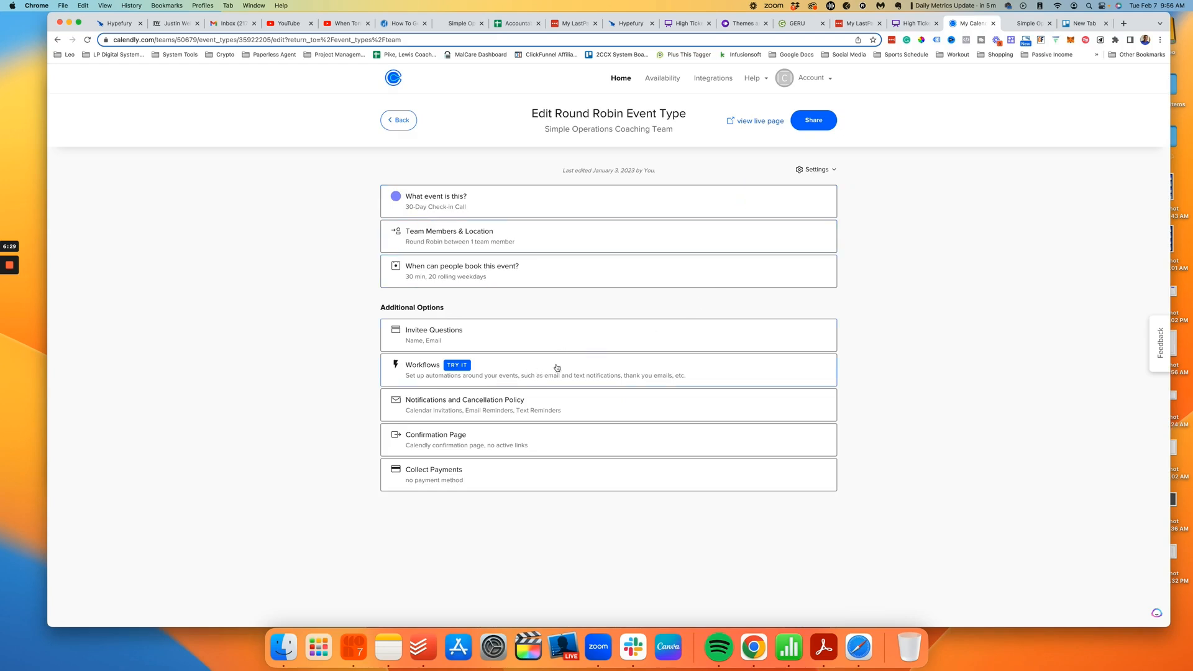
left_click(1029, 23)
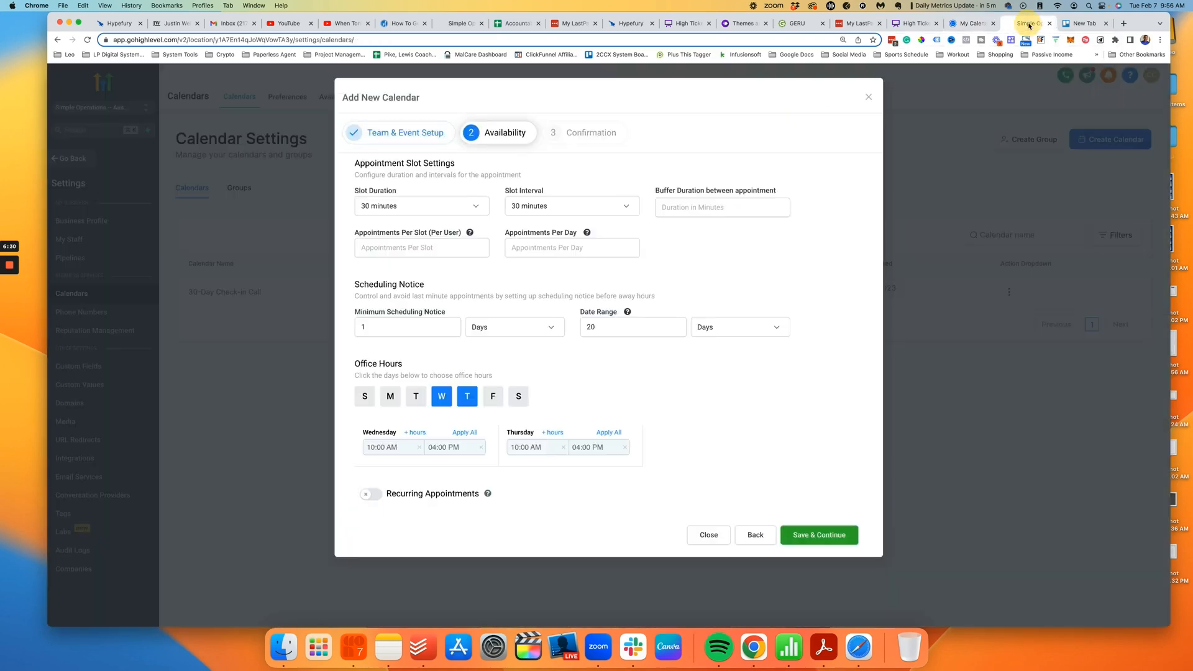
left_click(817, 536)
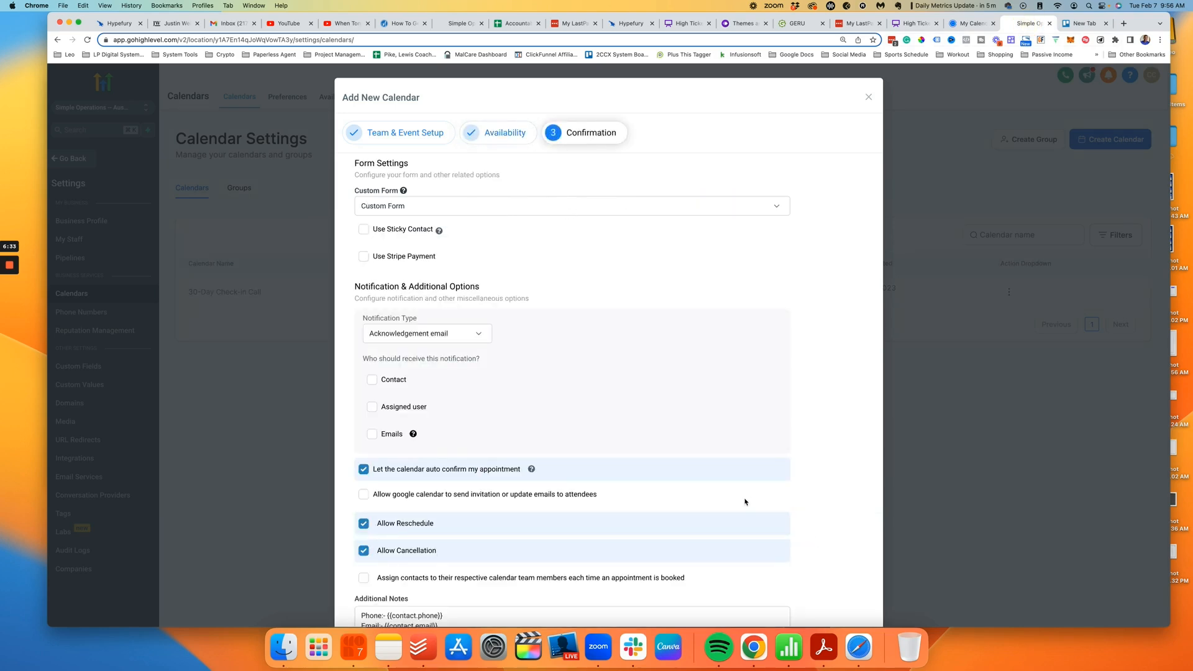
Step: Turn on Use Sticky Contact and send acknowledgement email notifications to the contact and assigned user
scroll(745, 502, "down", 1)
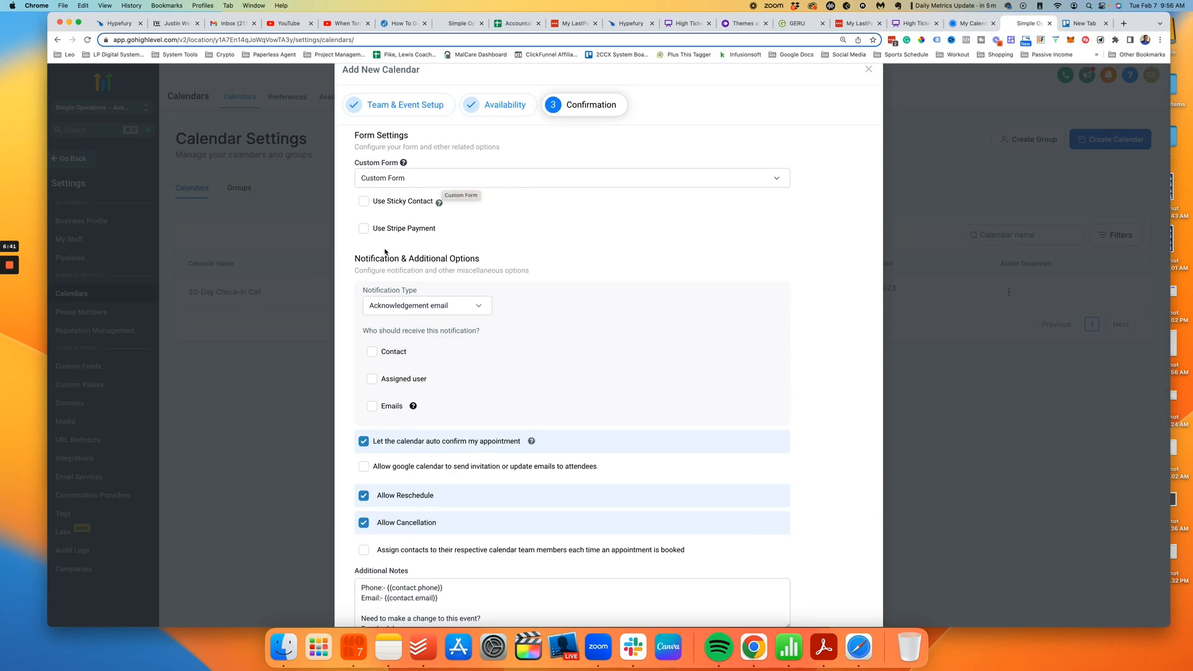
scroll(384, 252, "down", 1)
left_click(364, 184)
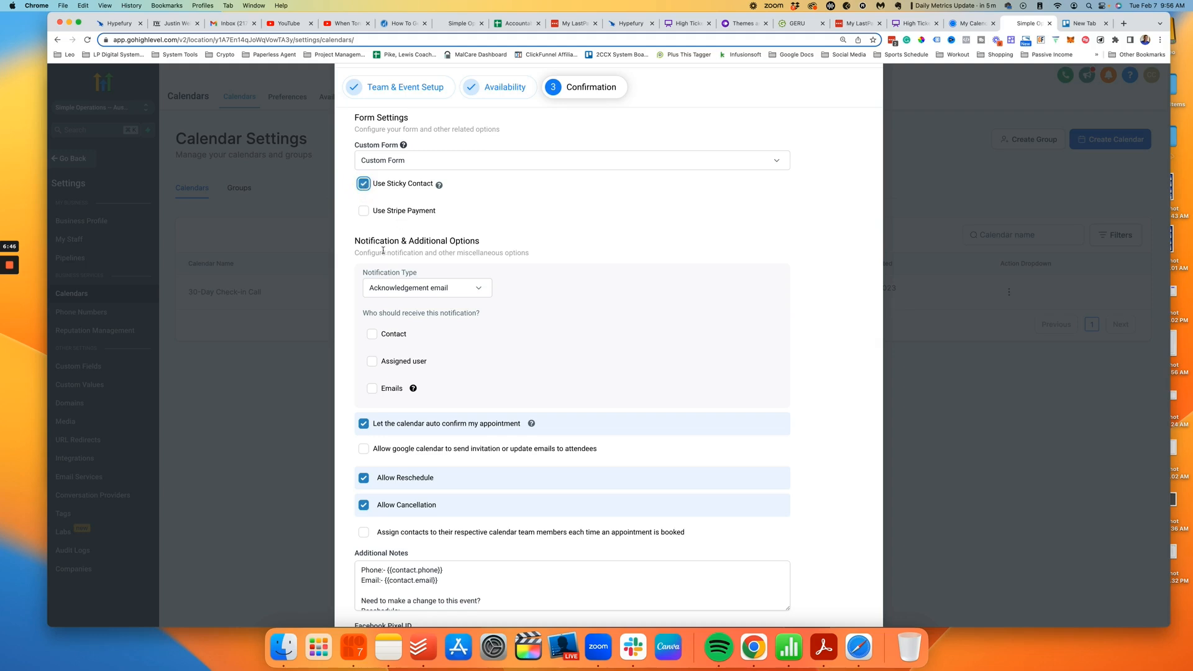
scroll(384, 251, "down", 2)
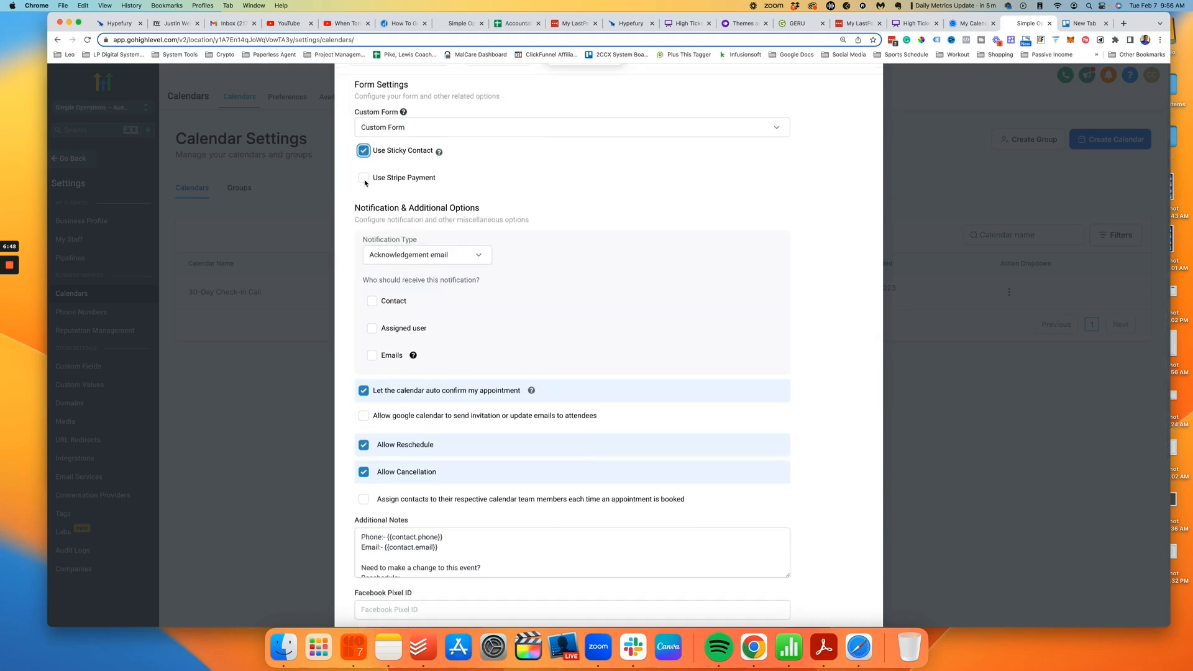
scroll(457, 229, "down", 2)
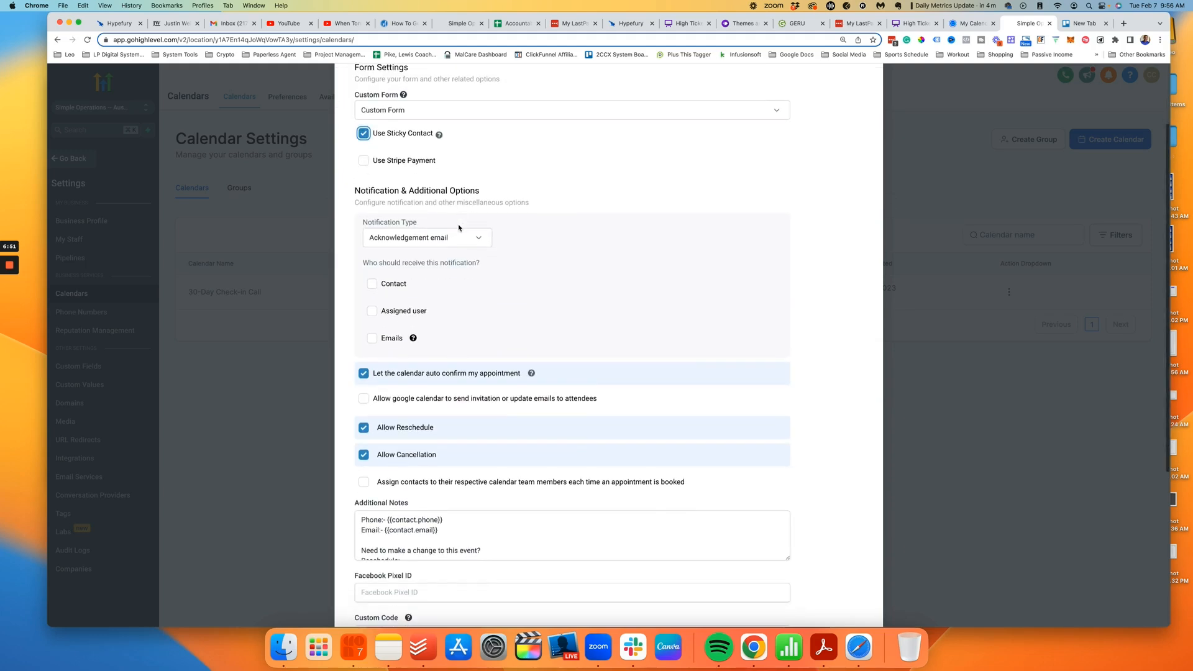
left_click(453, 215)
left_click(453, 215)
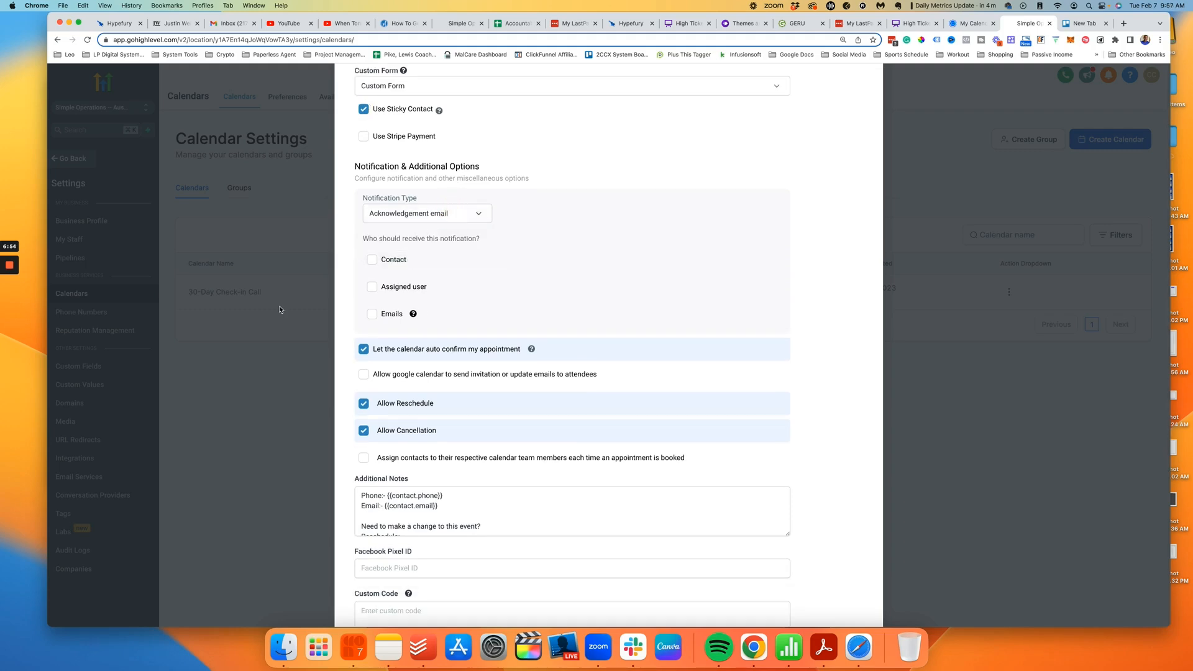
left_click(371, 260)
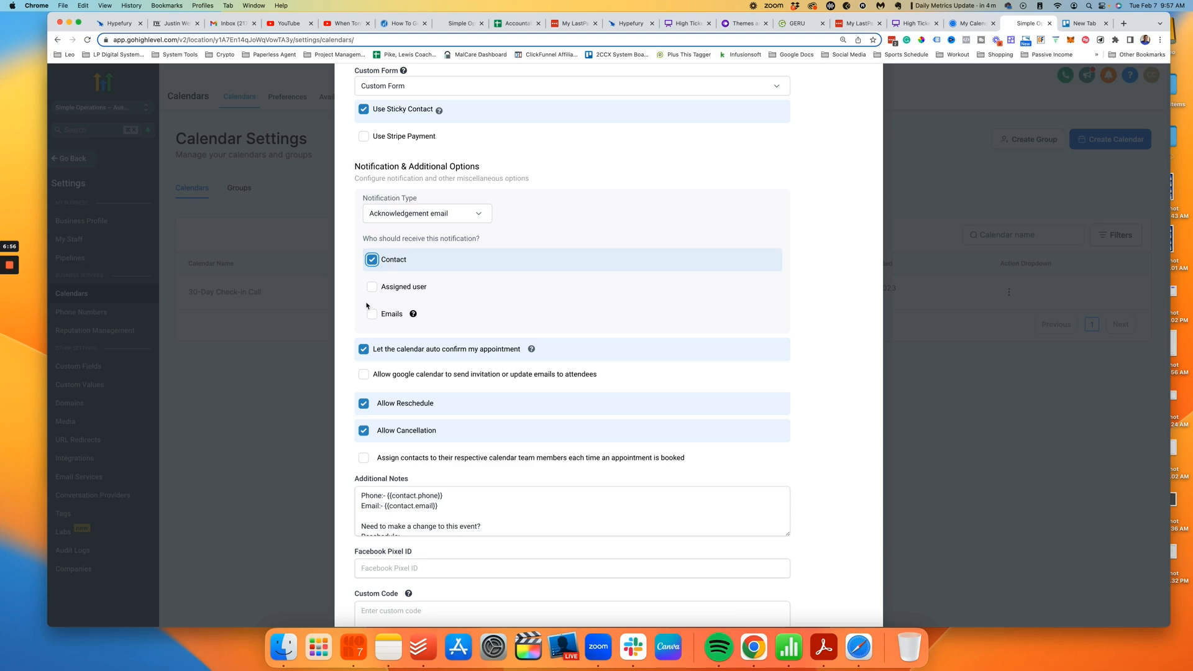
left_click(372, 288)
mouse_move(413, 315)
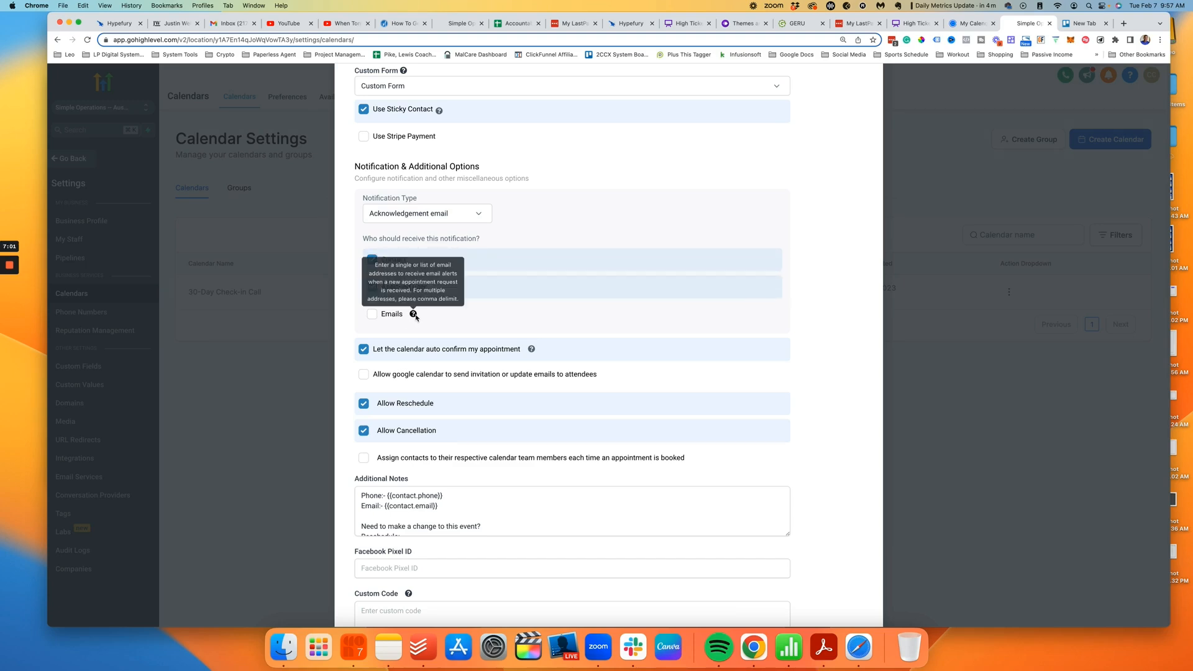
Step: Allow Google calendar invitations and assign contacts to their calendar team members
scroll(415, 314, "down", 5)
scroll(429, 242, "up", 1)
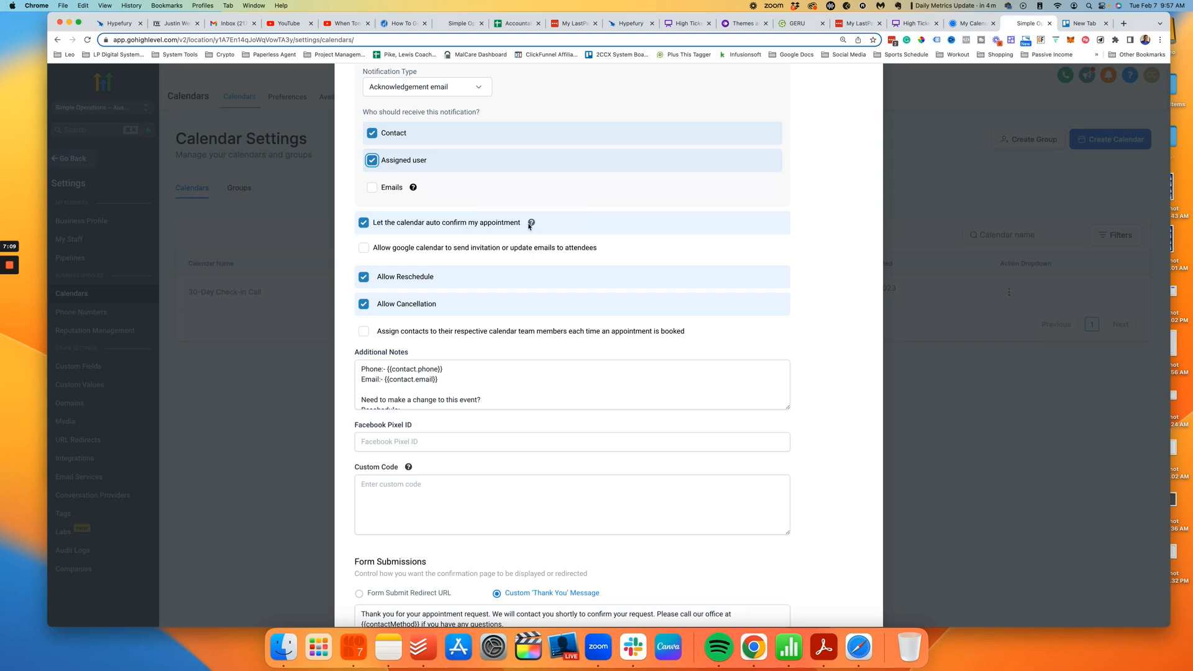
left_click(365, 249)
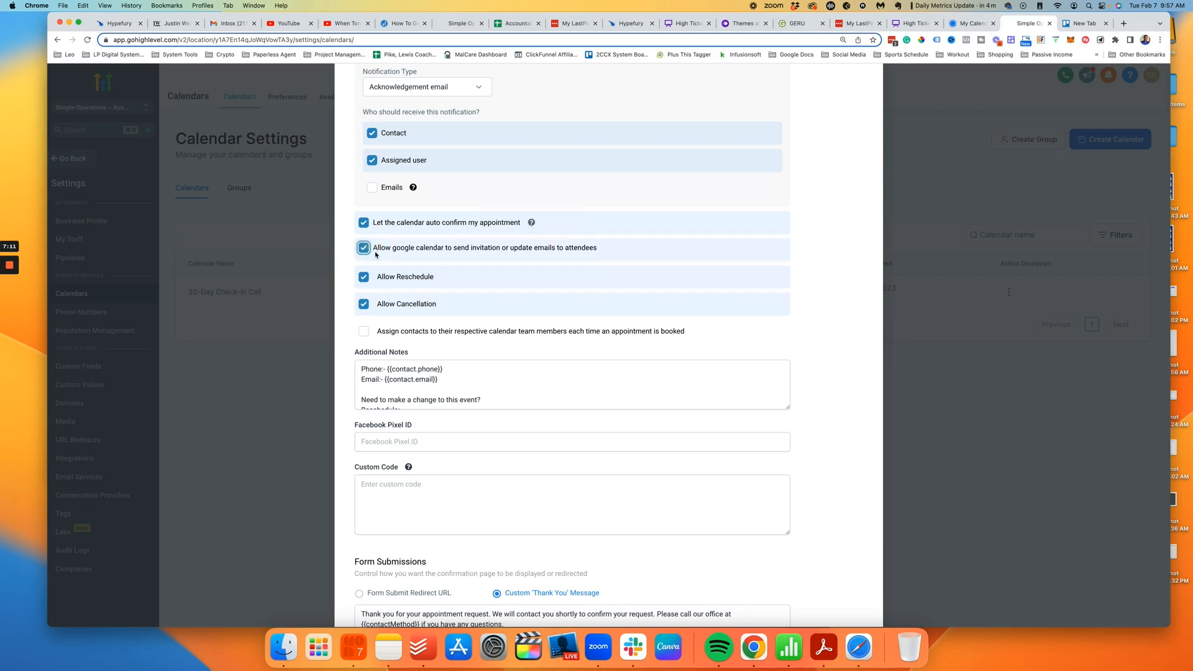
scroll(428, 275, "down", 3)
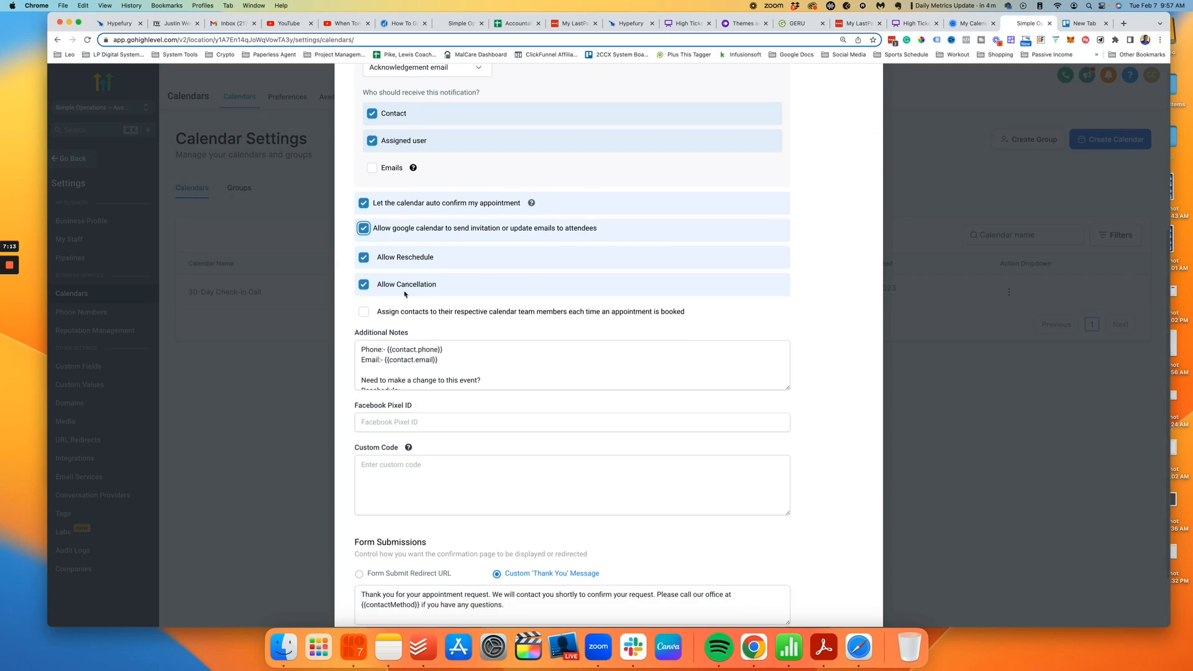
left_click(418, 266)
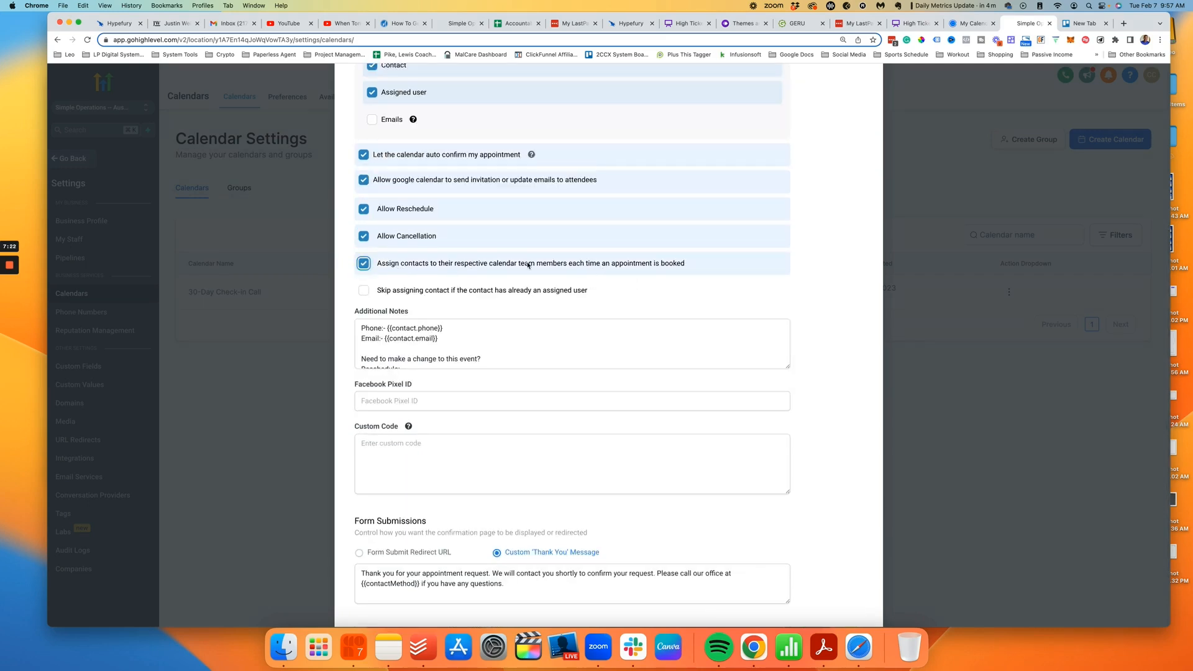
Step: Look over the remaining Confirmation settings, then bring up the Calendly event for comparison
scroll(508, 277, "down", 2)
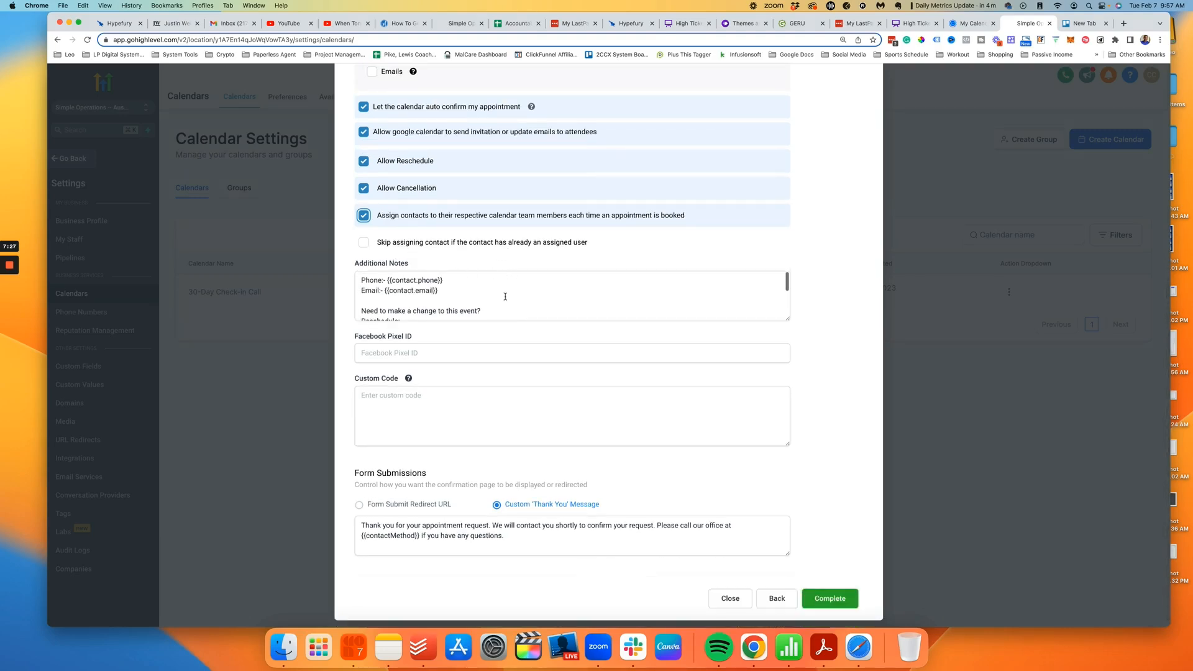
scroll(503, 295, "down", 2)
scroll(492, 295, "down", 2)
scroll(478, 299, "up", 5)
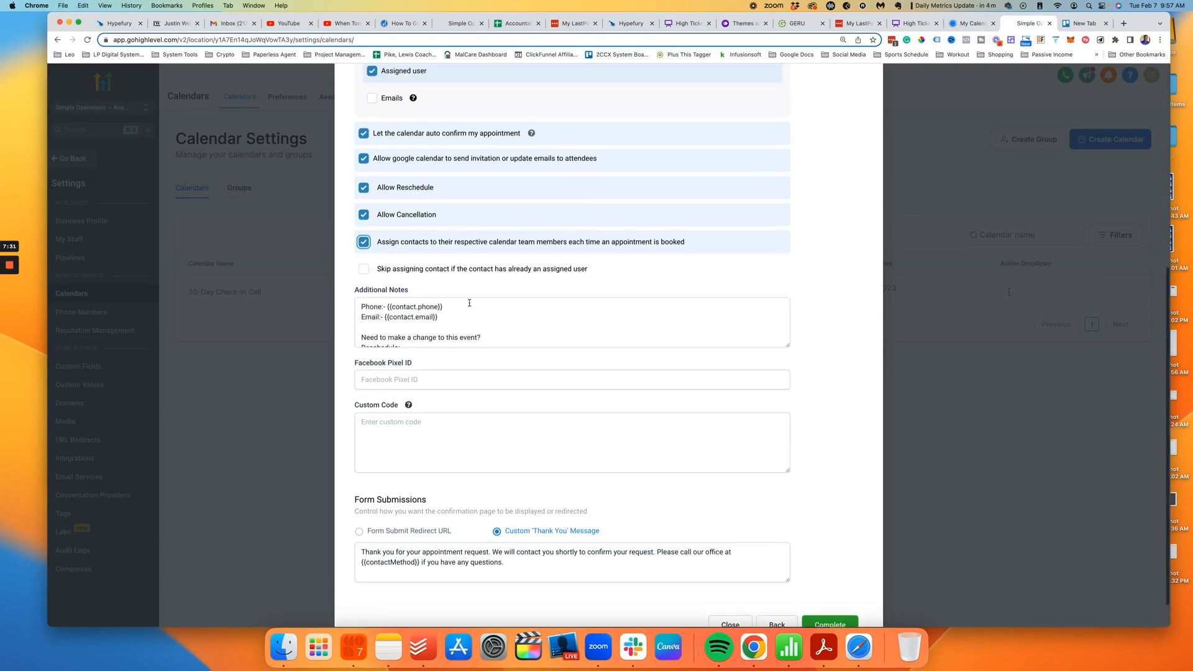
scroll(523, 316, "down", 4)
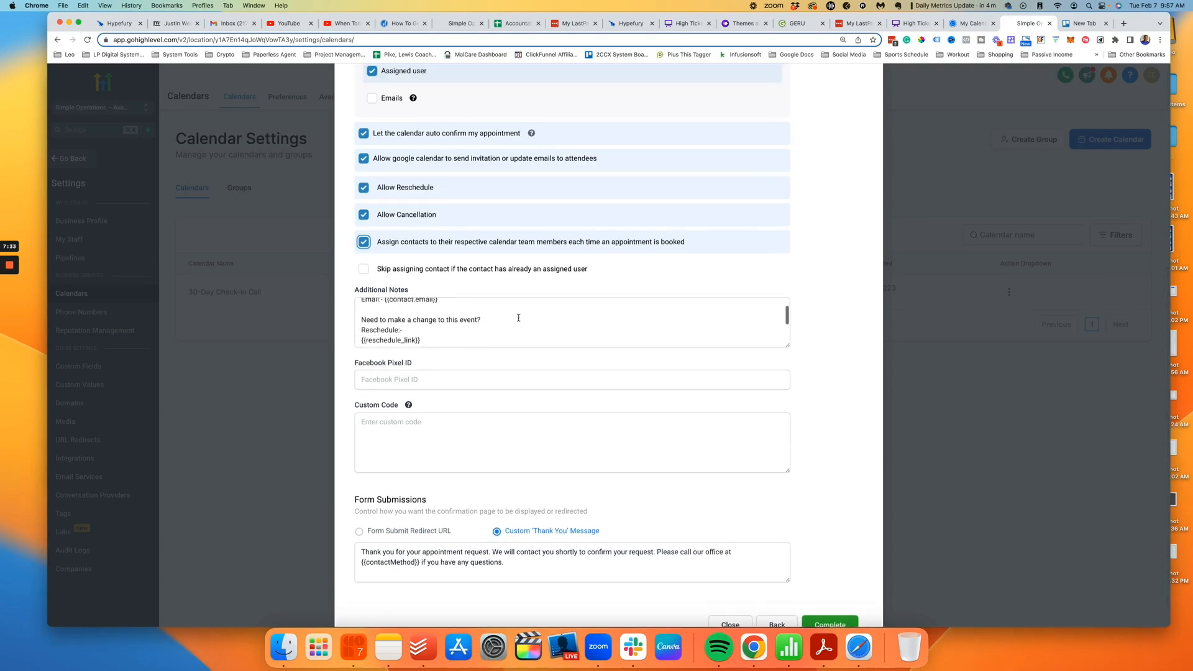
scroll(540, 317, "up", 4)
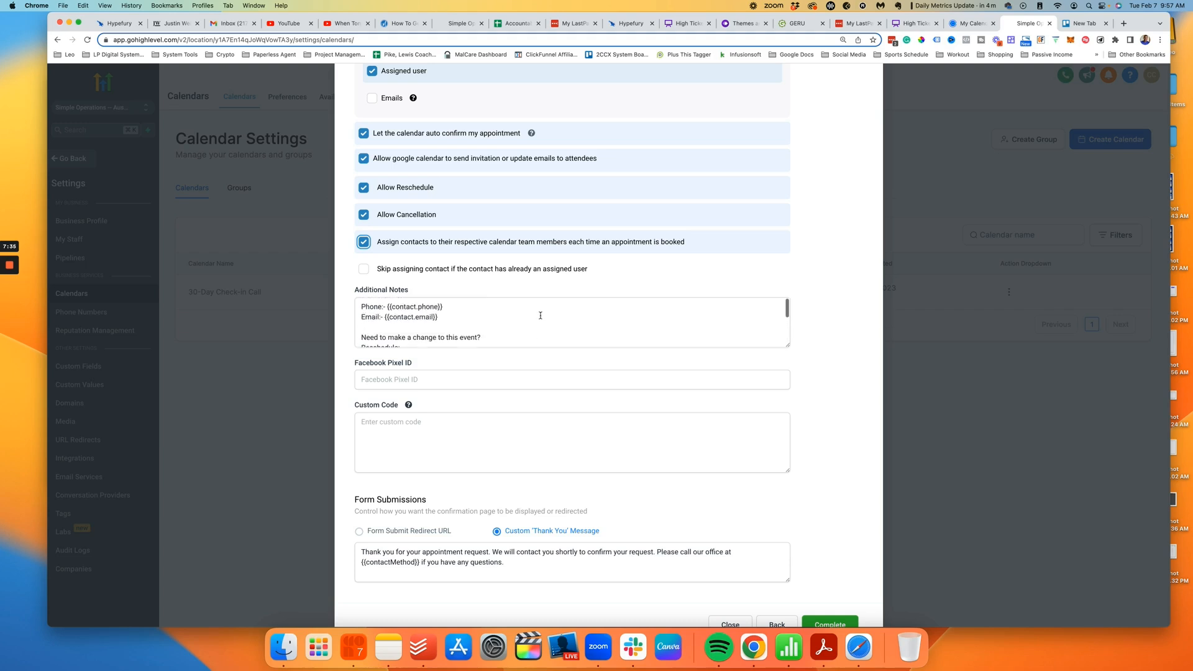
scroll(540, 317, "down", 4)
scroll(541, 315, "up", 4)
scroll(542, 315, "down", 4)
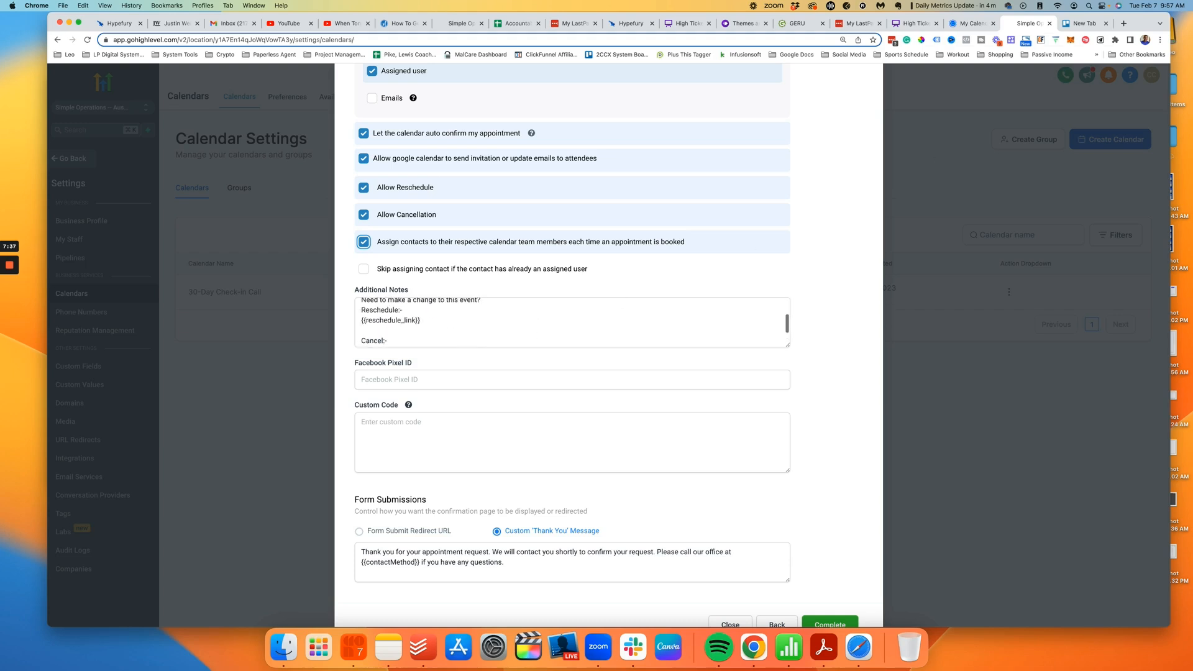
key("ctrl+shift+Tab")
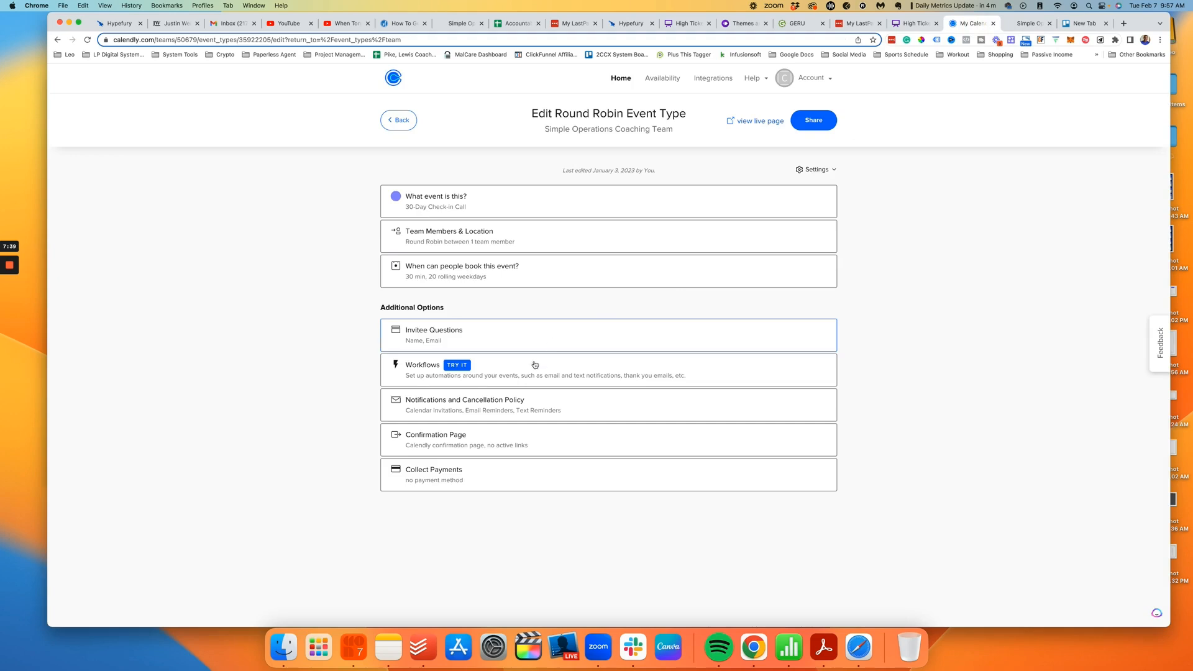
Step: Expand the Calendly event's invitee questions and Notifications and Cancellation Policy sections
left_click(540, 336)
scroll(688, 379, "down", 3)
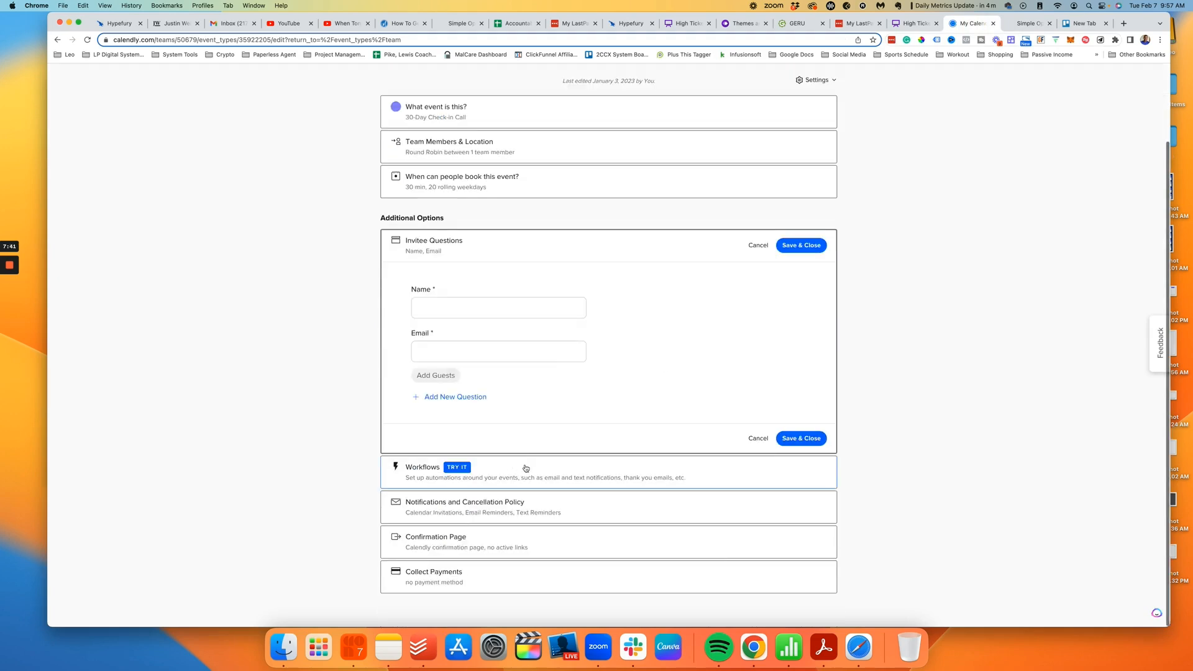
left_click(511, 510)
scroll(636, 372, "down", 5)
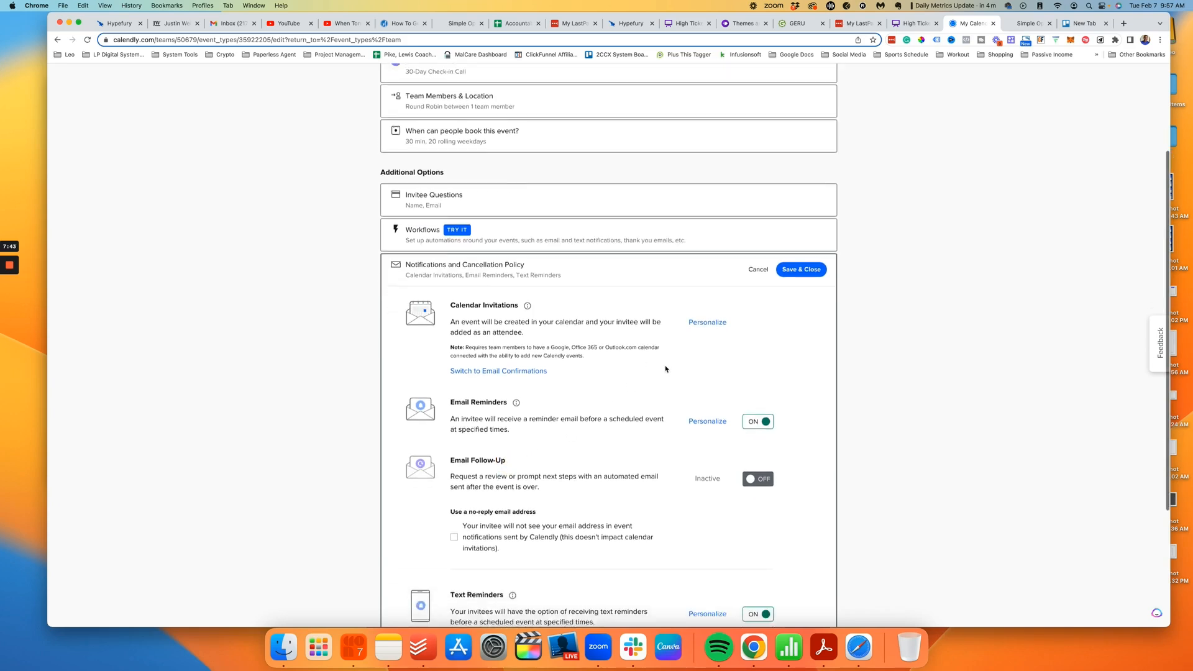
Step: Delete the dash from the calendar invitation title, then return to GoHighLevel
left_click(708, 207)
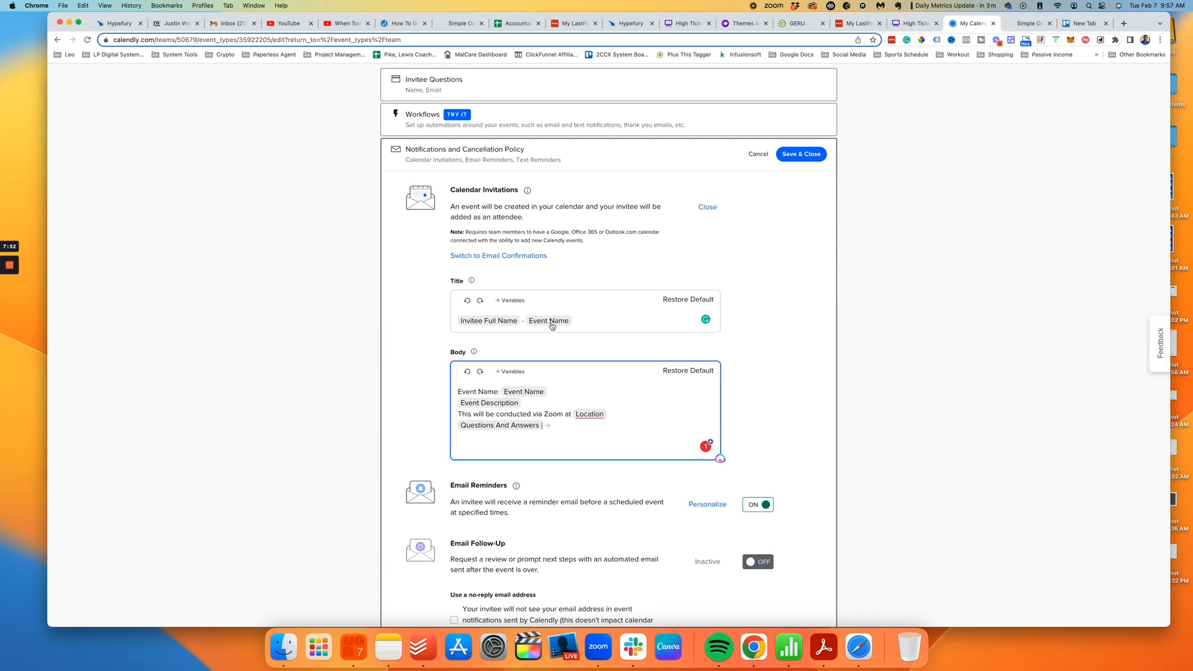
left_click(525, 320)
key("BackSpace")
left_click(1021, 25)
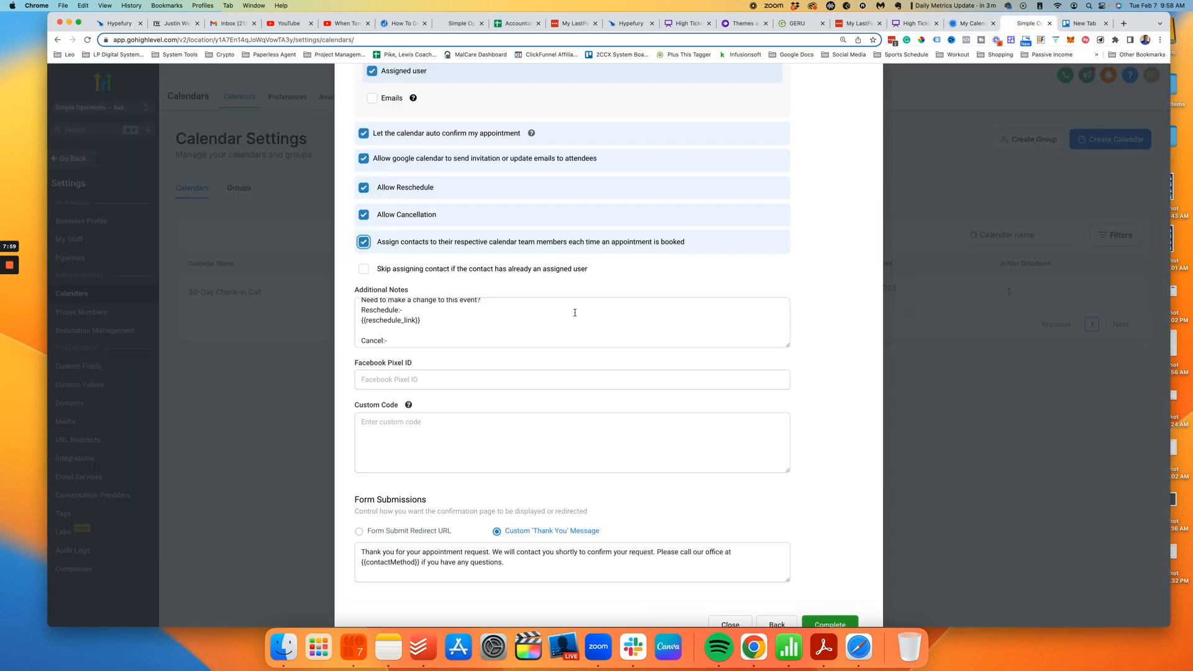
scroll(433, 329, "up", 3)
Step: Review the existing Additional Notes text on the GoHighLevel Confirmation step
scroll(433, 329, "down", 5)
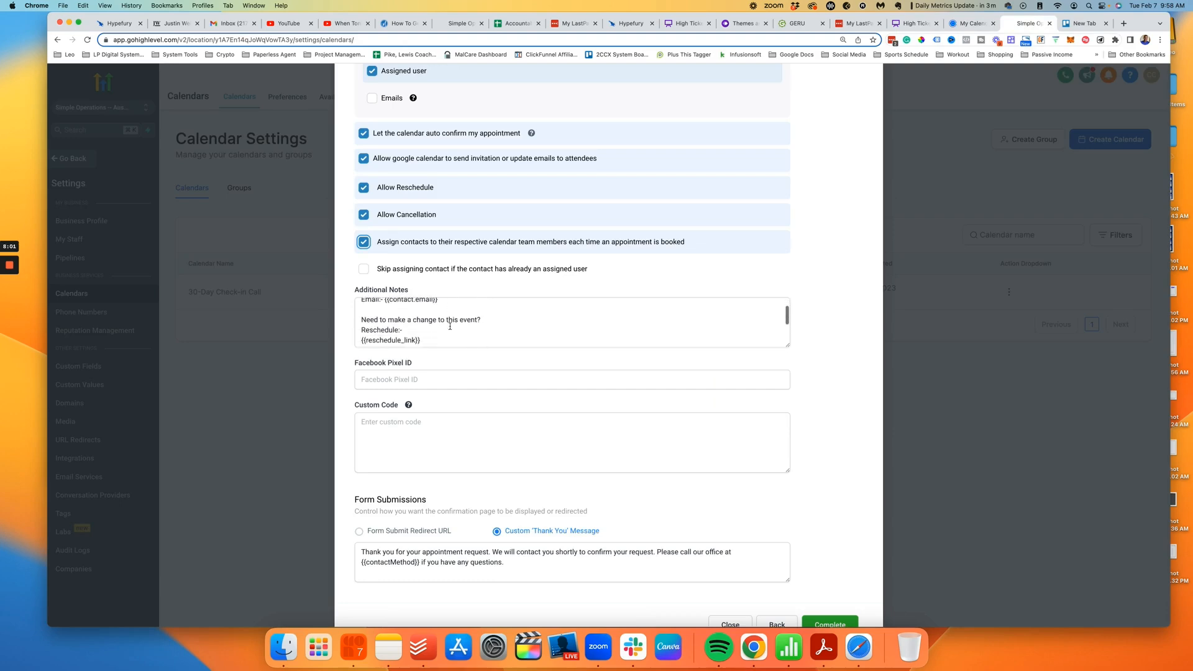
scroll(461, 326, "up", 5)
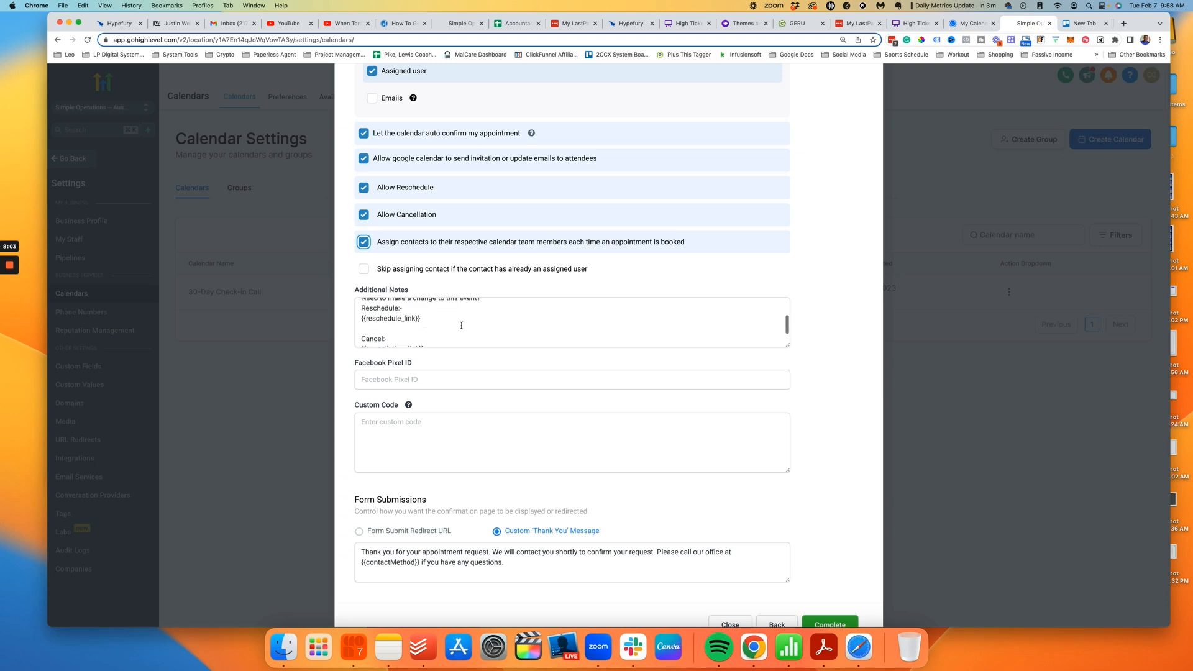
left_click(479, 336)
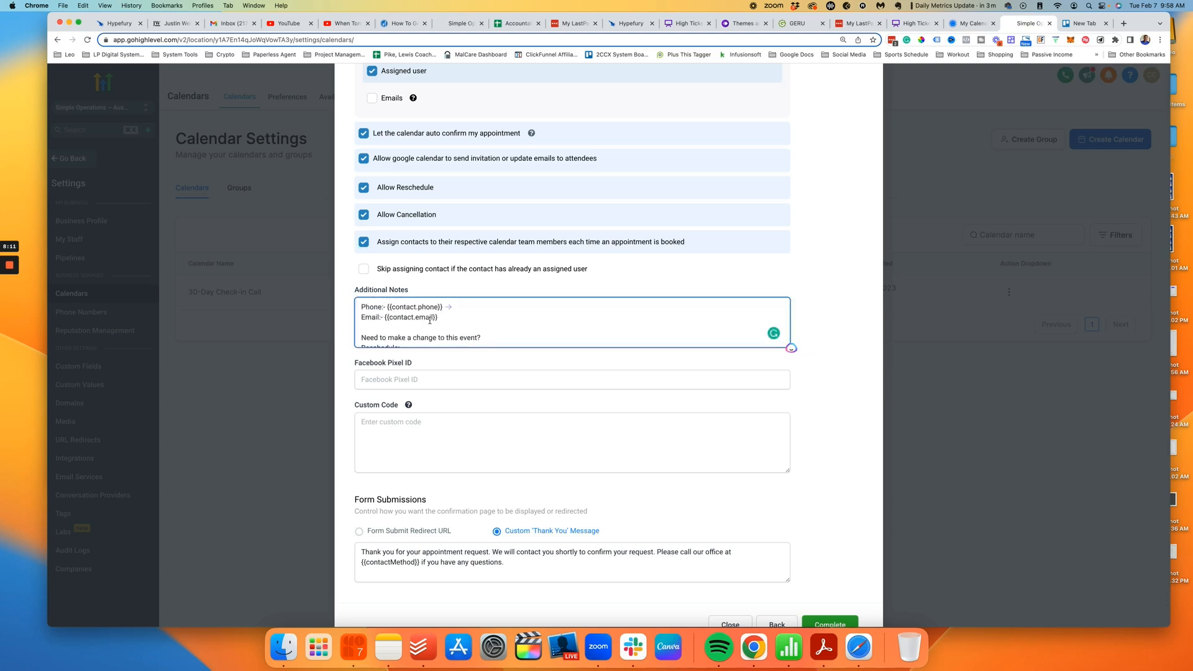
scroll(430, 320, "down", 3)
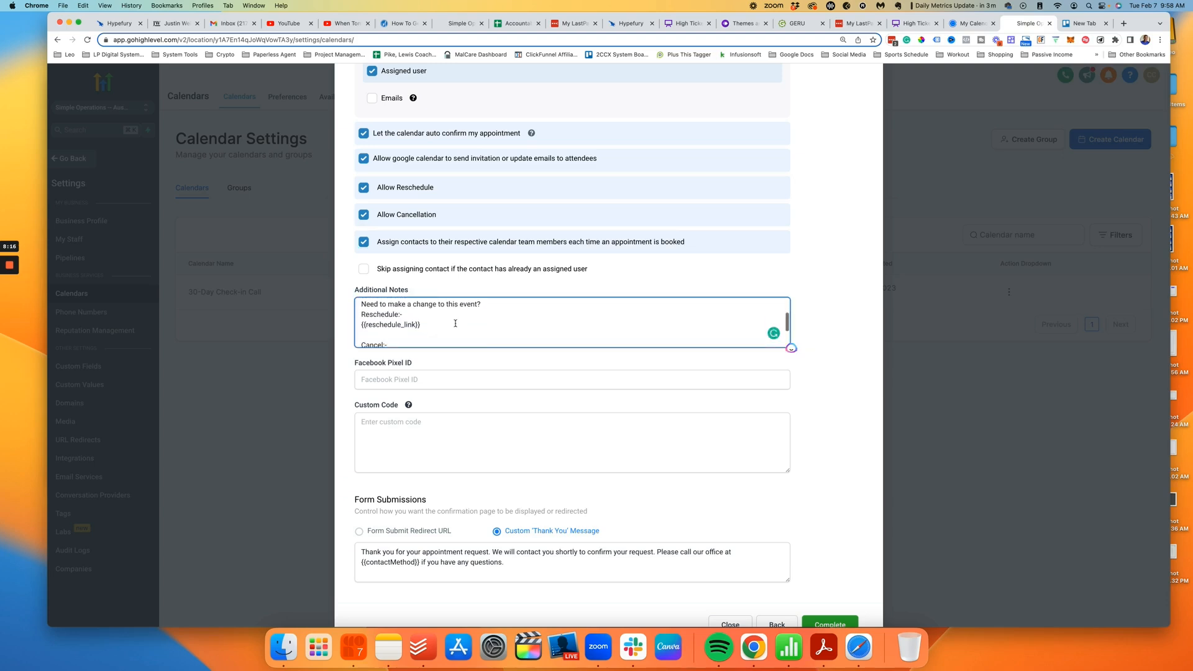
scroll(435, 322, "down", 1)
scroll(437, 322, "up", 3)
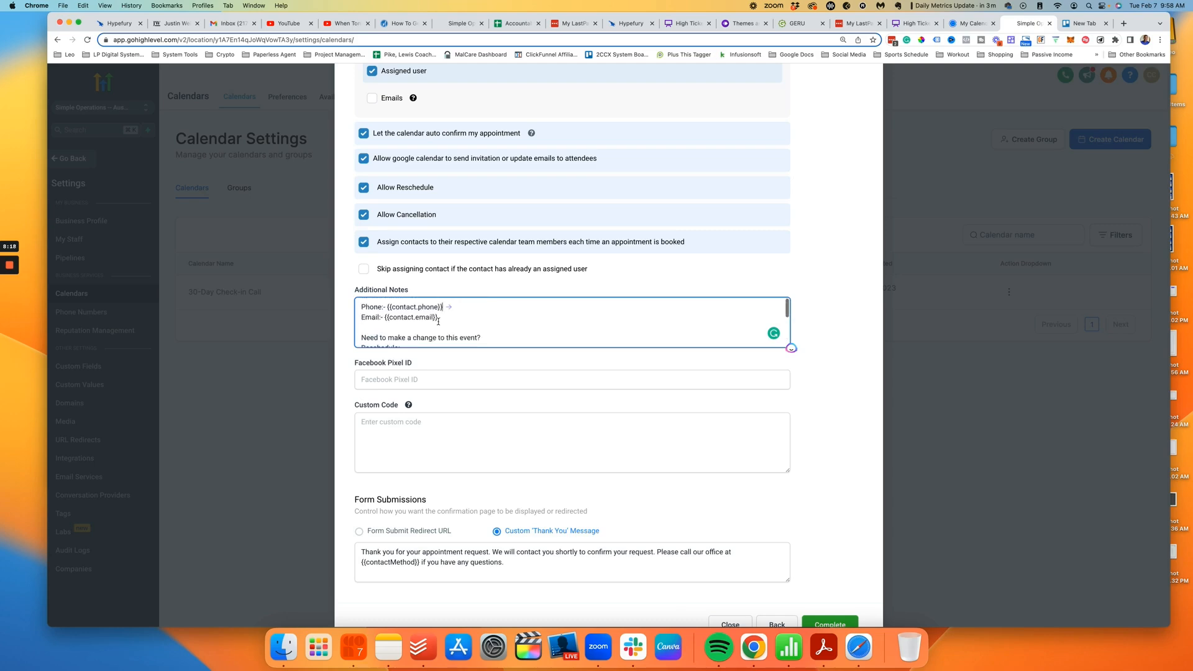
scroll(452, 319, "up", 1)
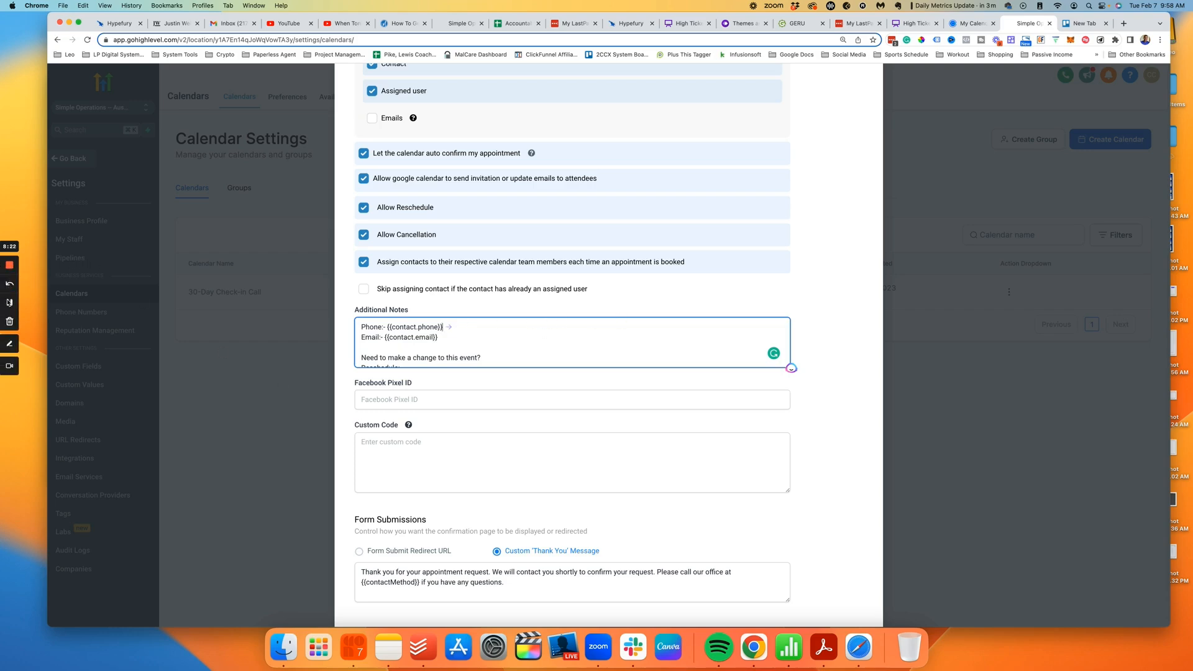
left_click(9, 303)
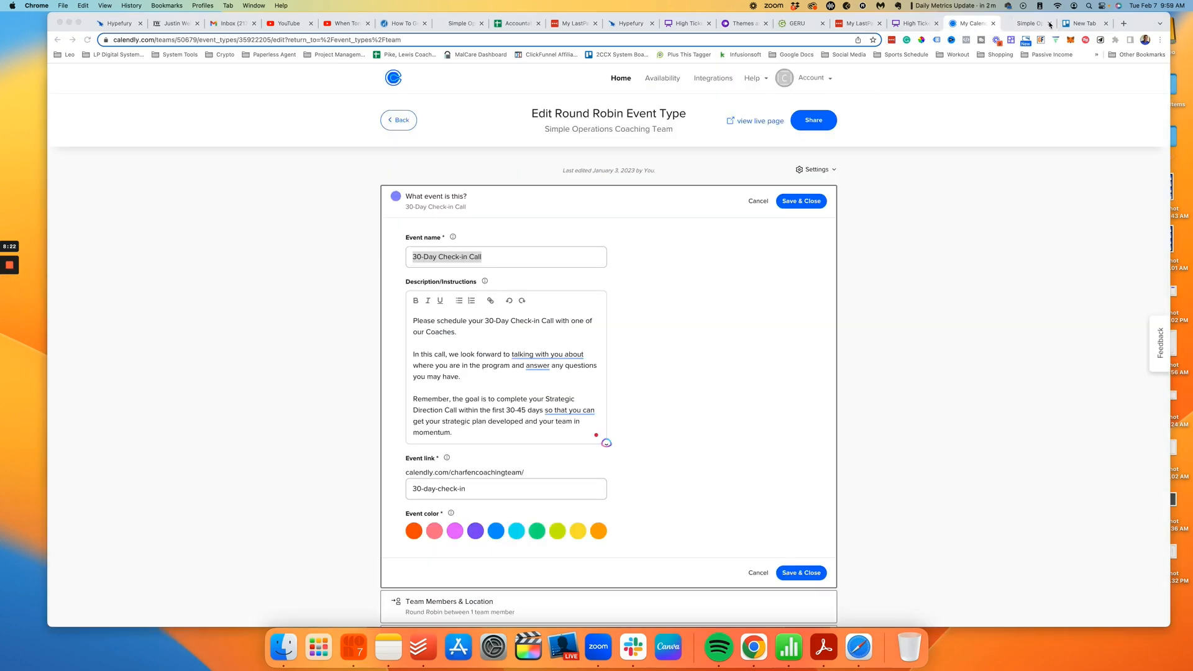
left_click(1049, 23)
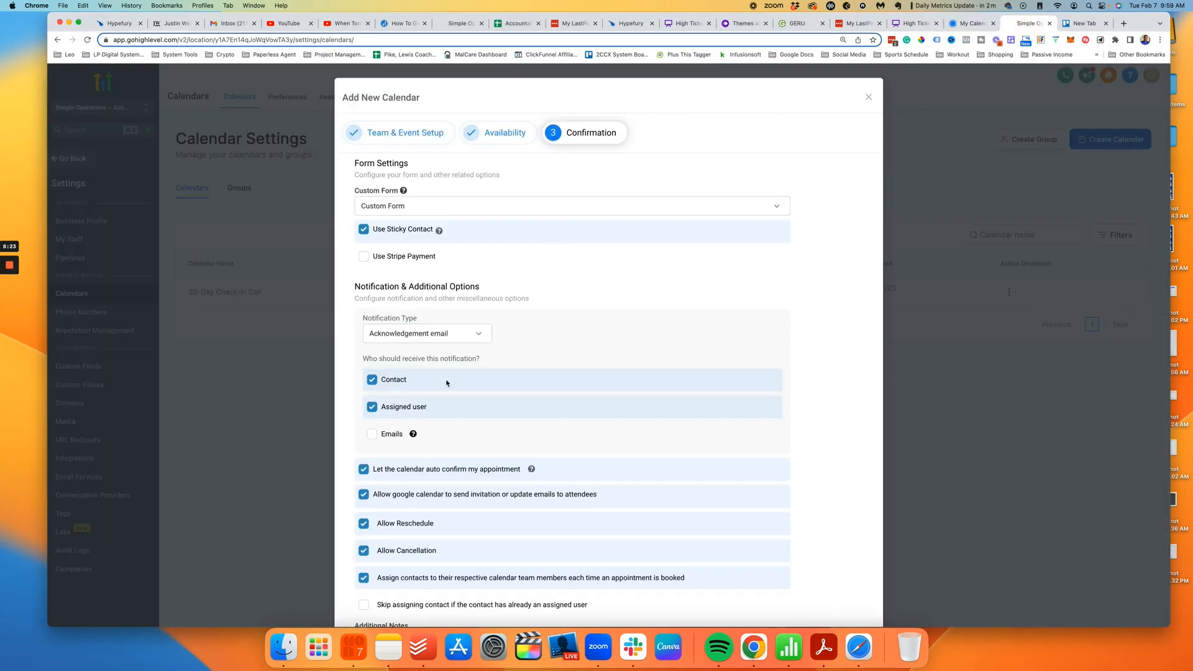
Step: Paste '30-Day Check-in Call' at the top of Additional Notes and select Form Submit Redirect URL
scroll(445, 381, "down", 5)
type("30-Day Check-in Call")
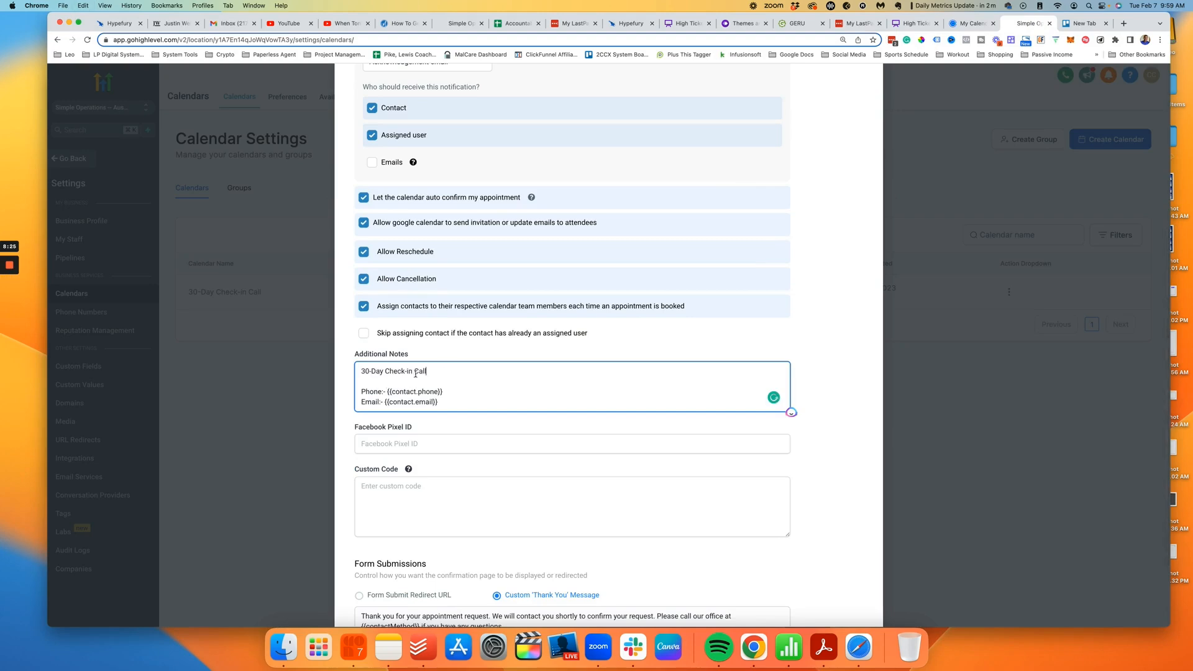
scroll(374, 387, "down", 2)
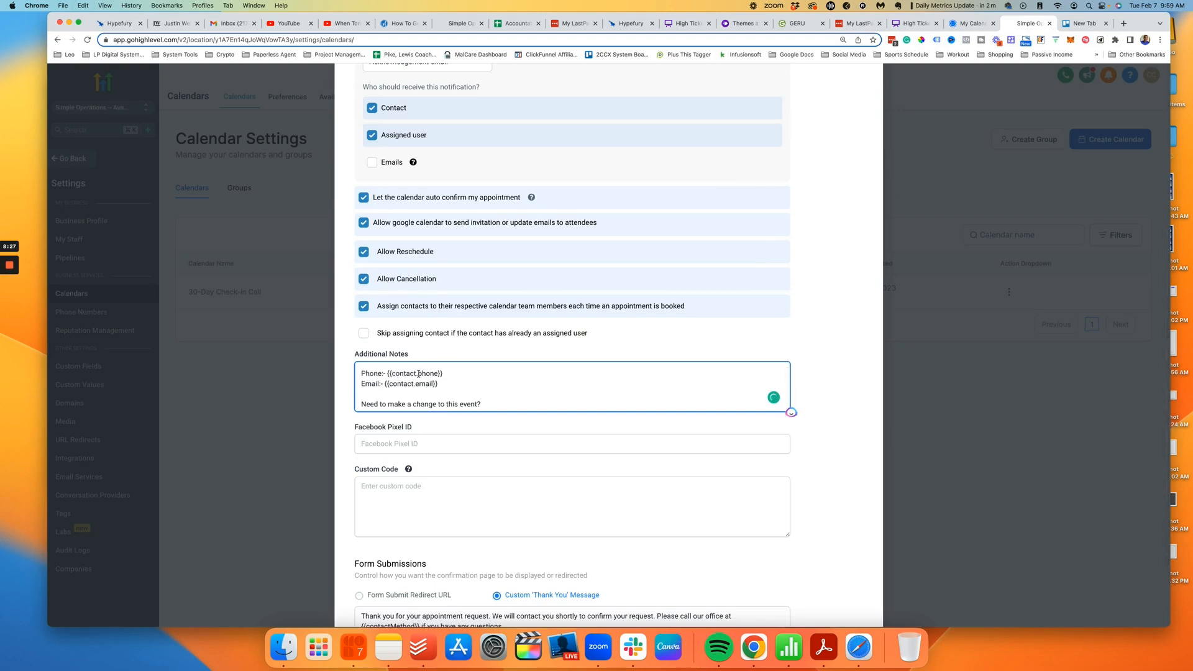
scroll(417, 382, "down", 5)
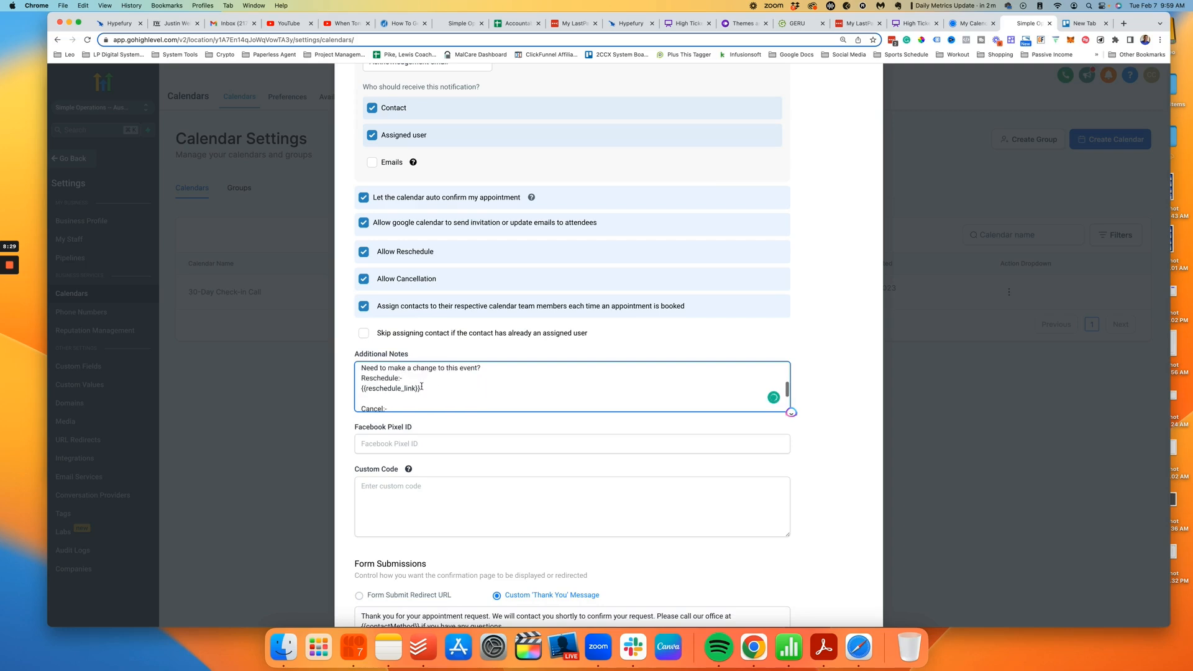
scroll(392, 389, "down", 1)
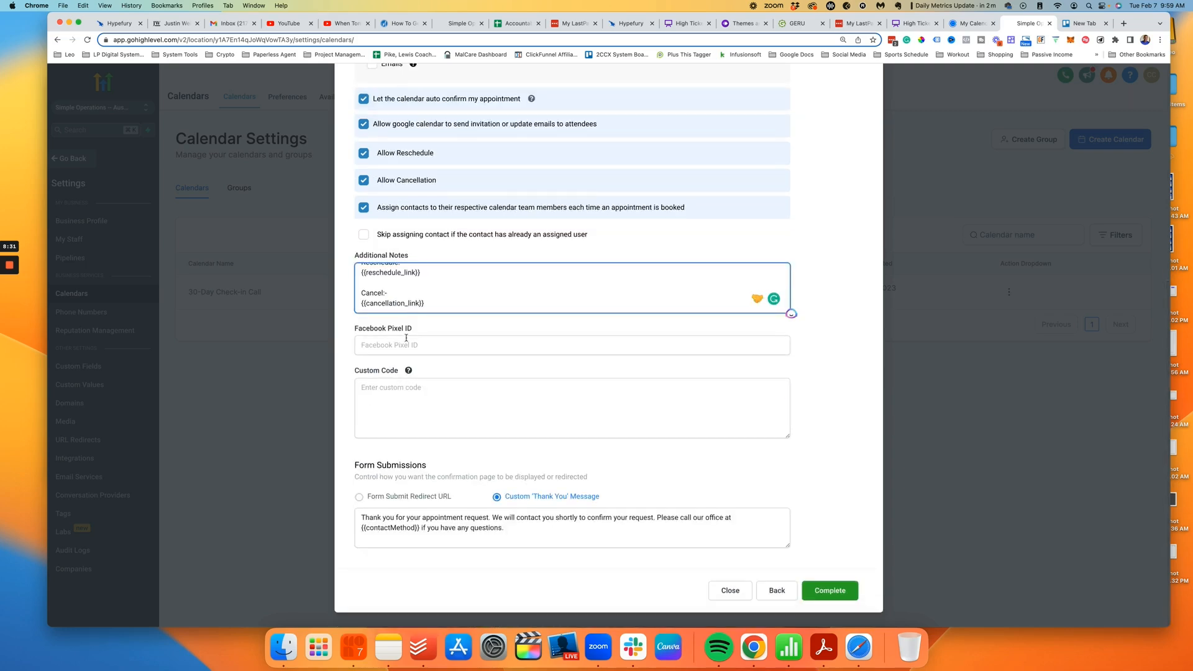
left_click(411, 346)
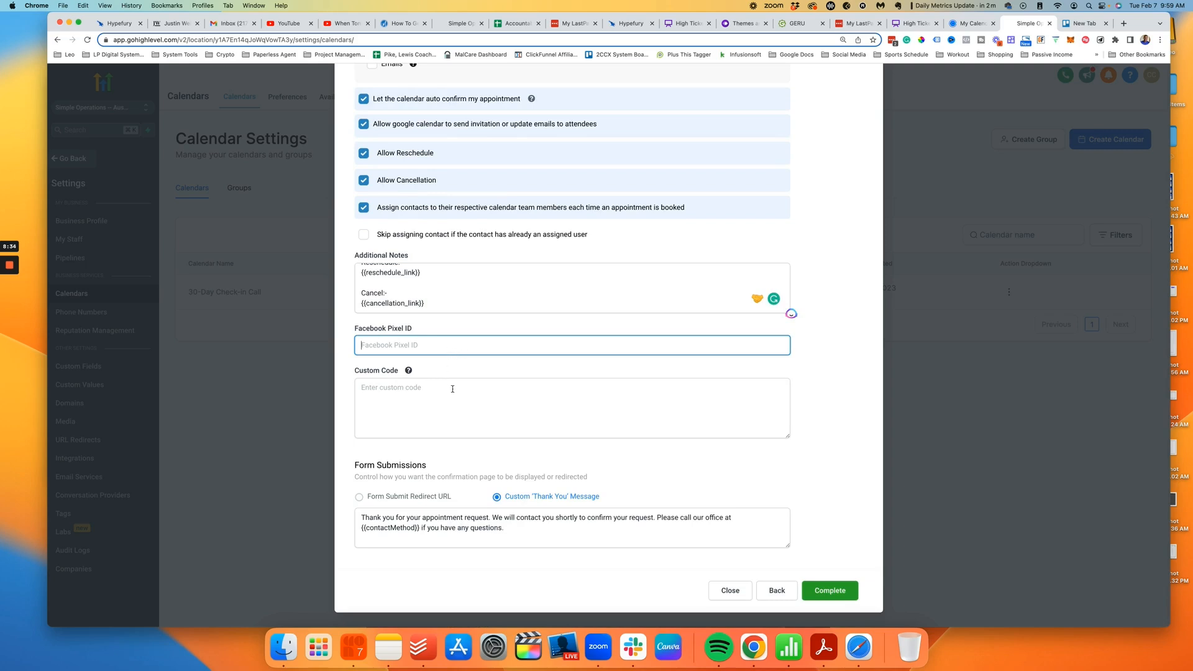
left_click(359, 497)
Step: Check Calendly's booking window and Confirmation Page settings without changes, then return to GoHighLevel
left_click(970, 23)
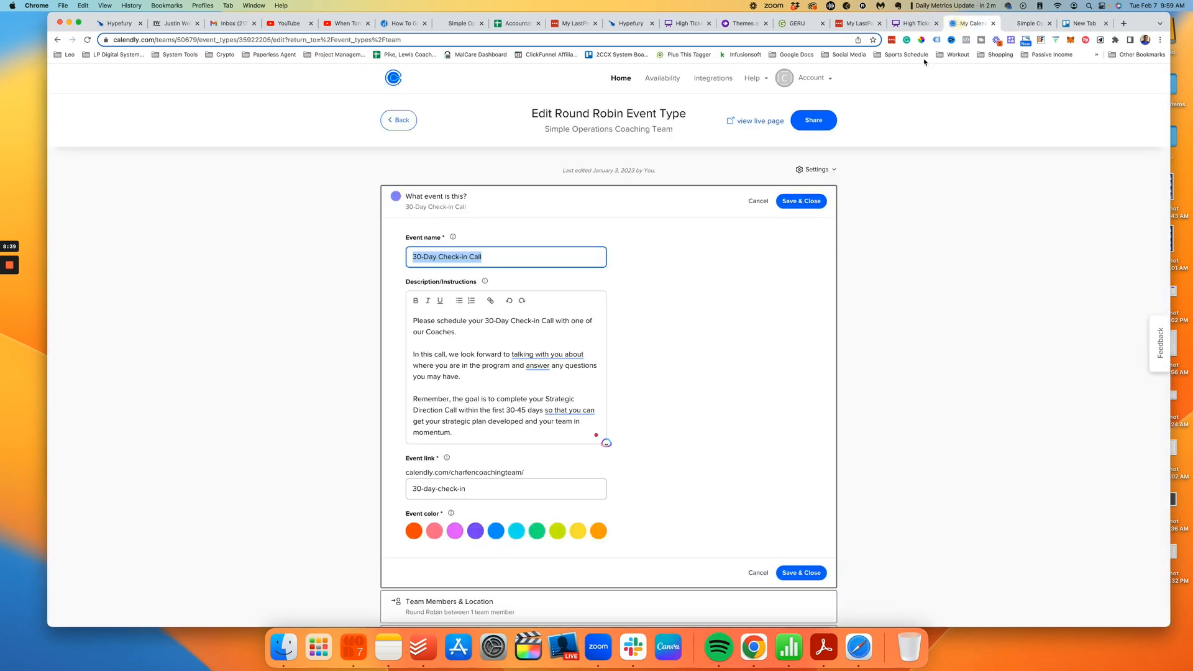
scroll(660, 349, "down", 5)
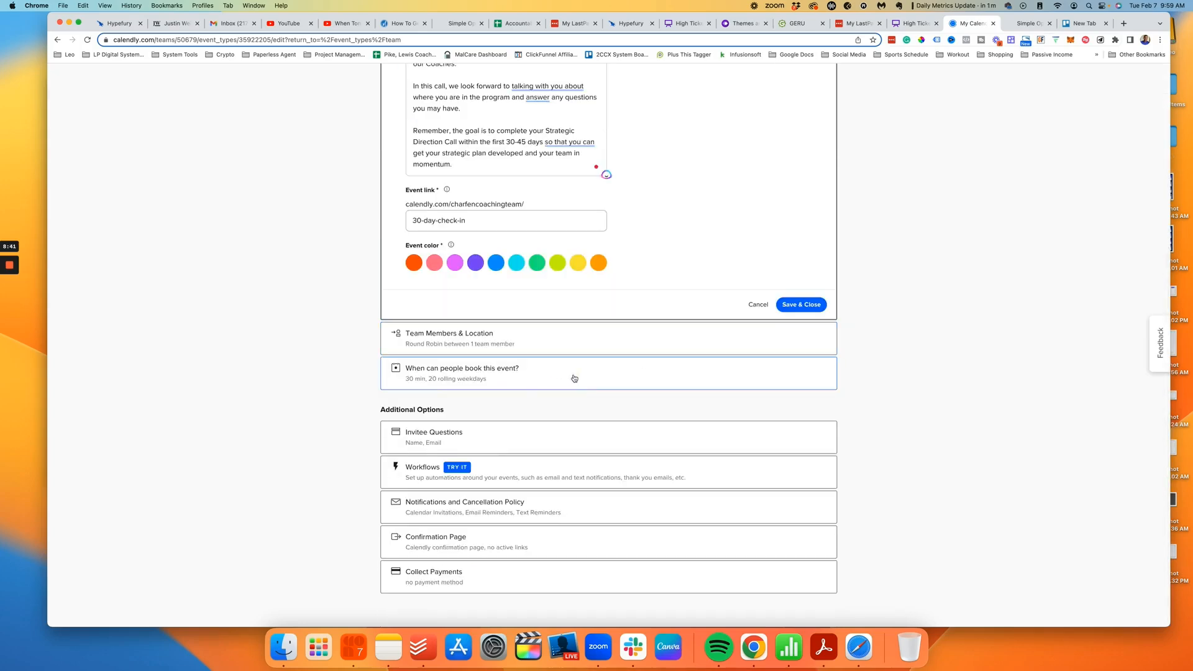
left_click(574, 378)
scroll(816, 268, "up", 5)
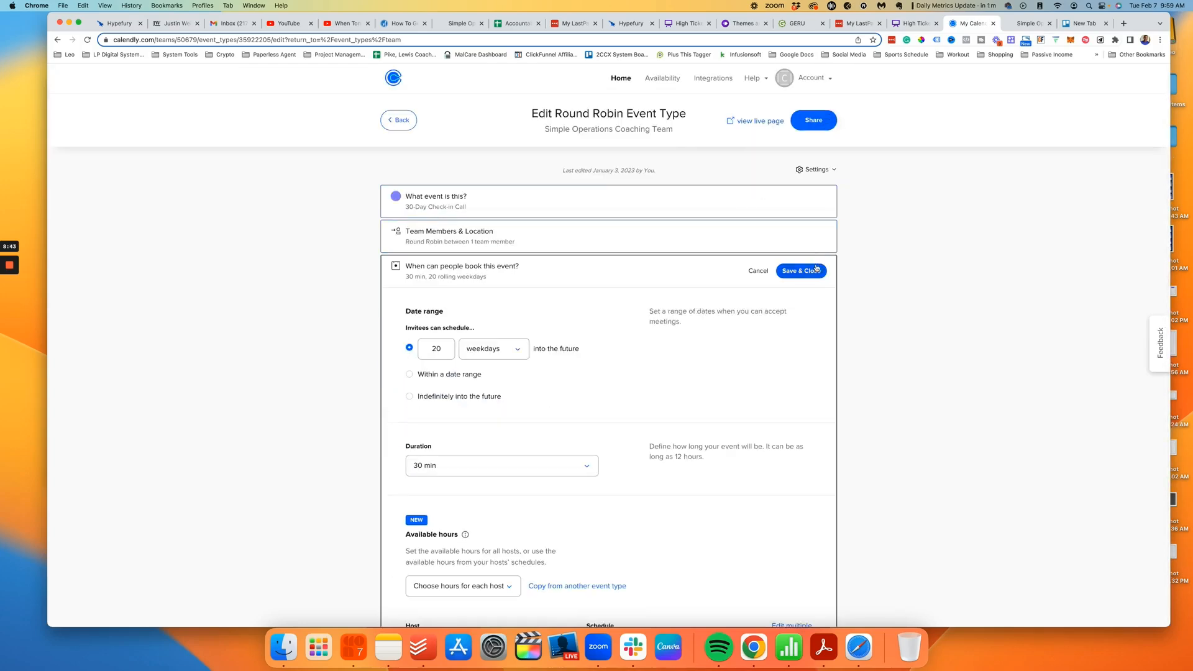
left_click(762, 271)
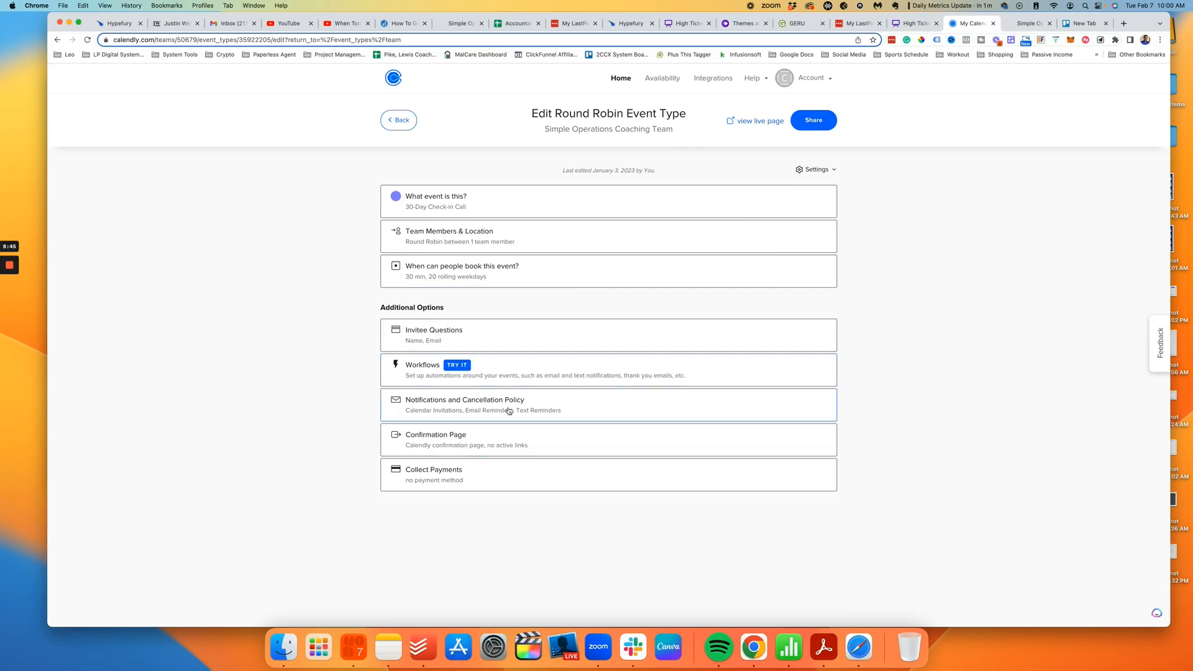
left_click(491, 444)
scroll(601, 421, "down", 2)
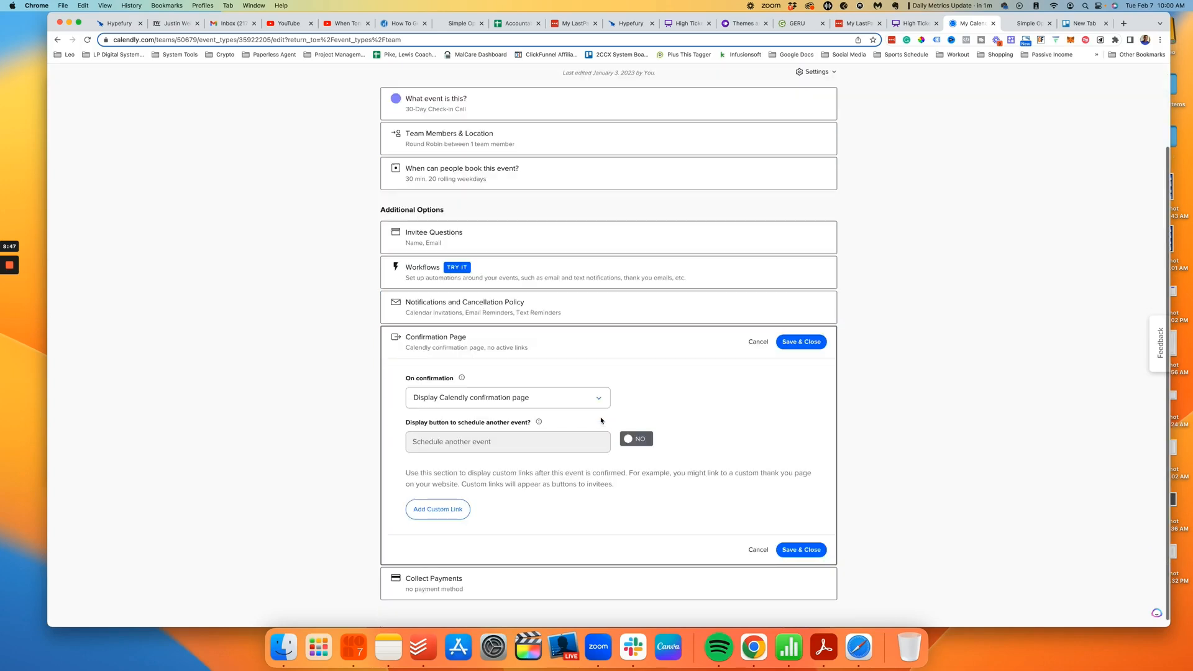
scroll(601, 420, "down", 1)
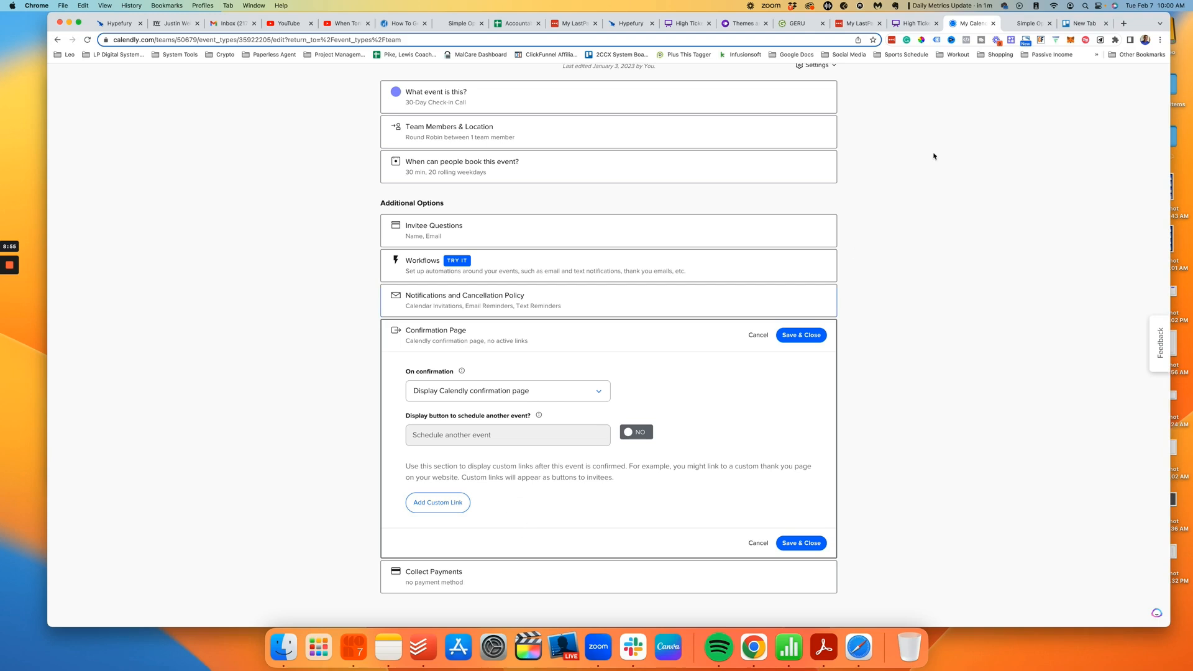
left_click(1030, 23)
Step: Choose the Custom 'Thank You' Message confirmation and complete the 30-Day Check-in Call calendar
left_click(497, 517)
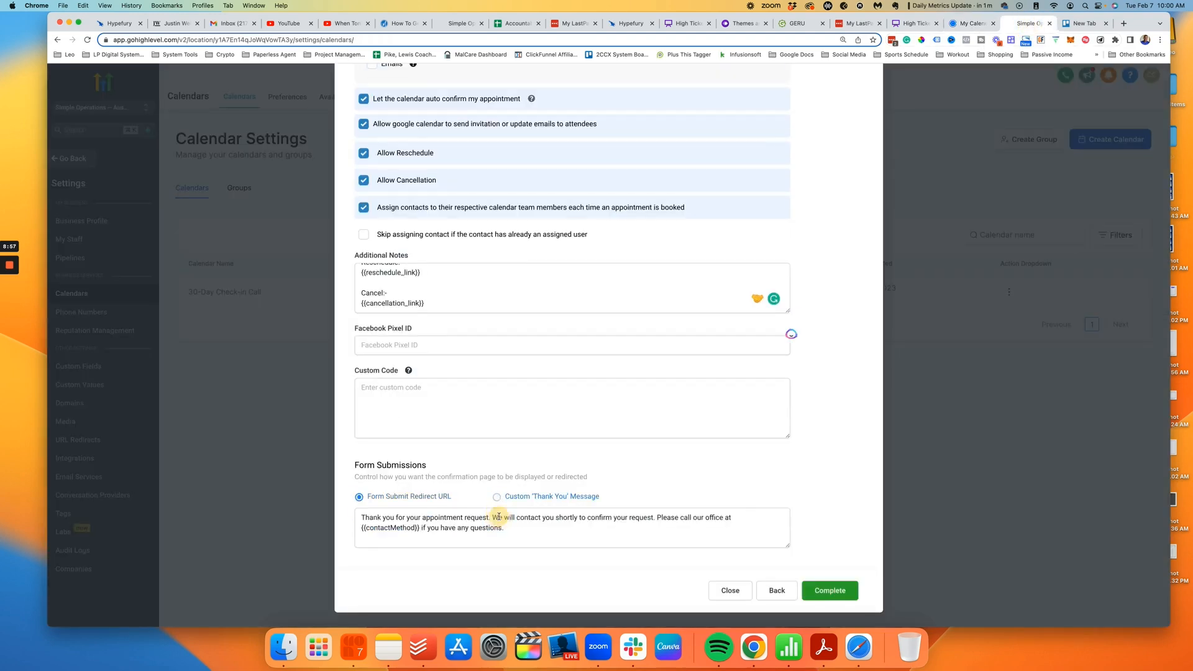
left_click(559, 521)
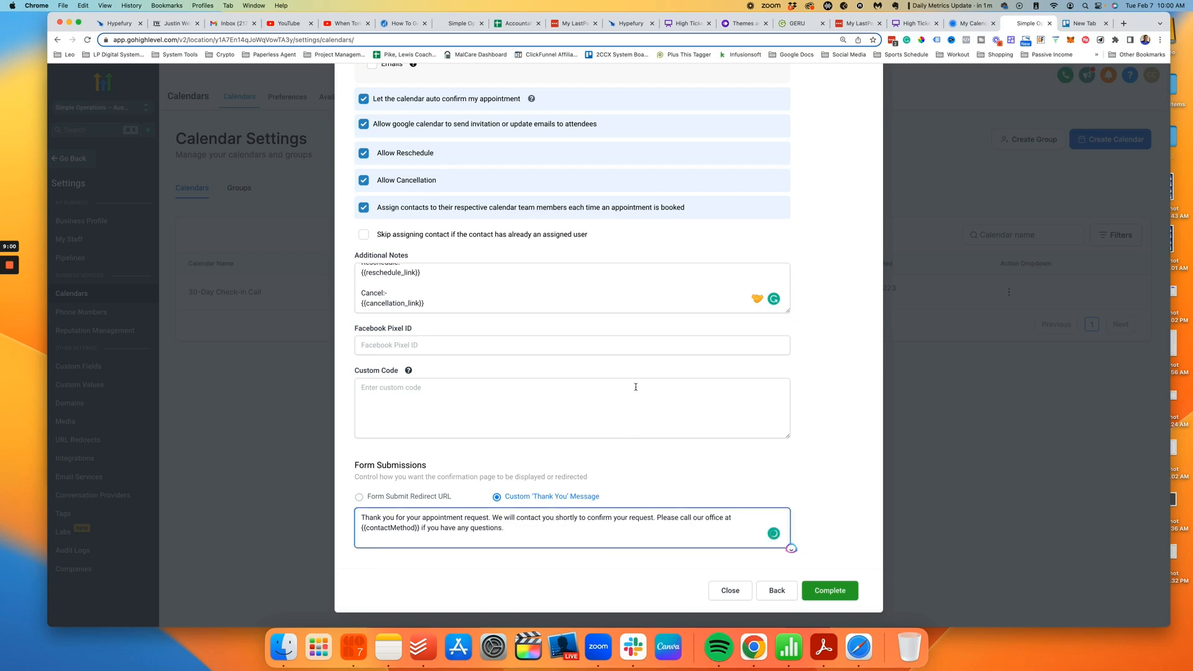
scroll(636, 387, "up", 15)
scroll(654, 378, "down", 15)
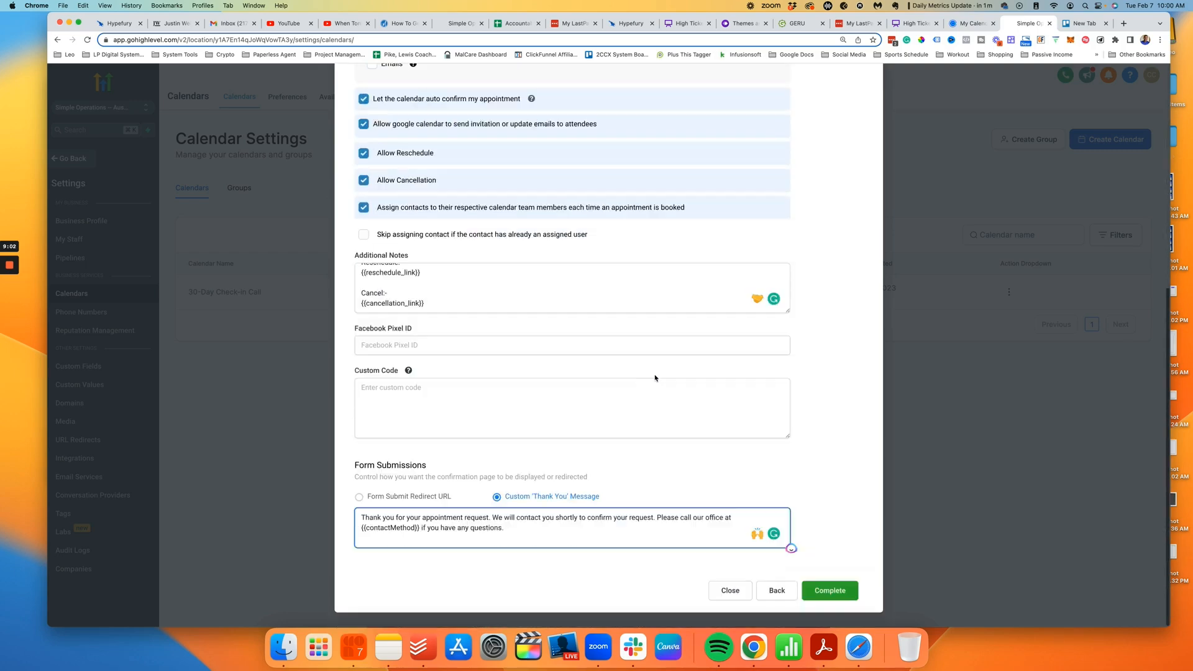
left_click(833, 593)
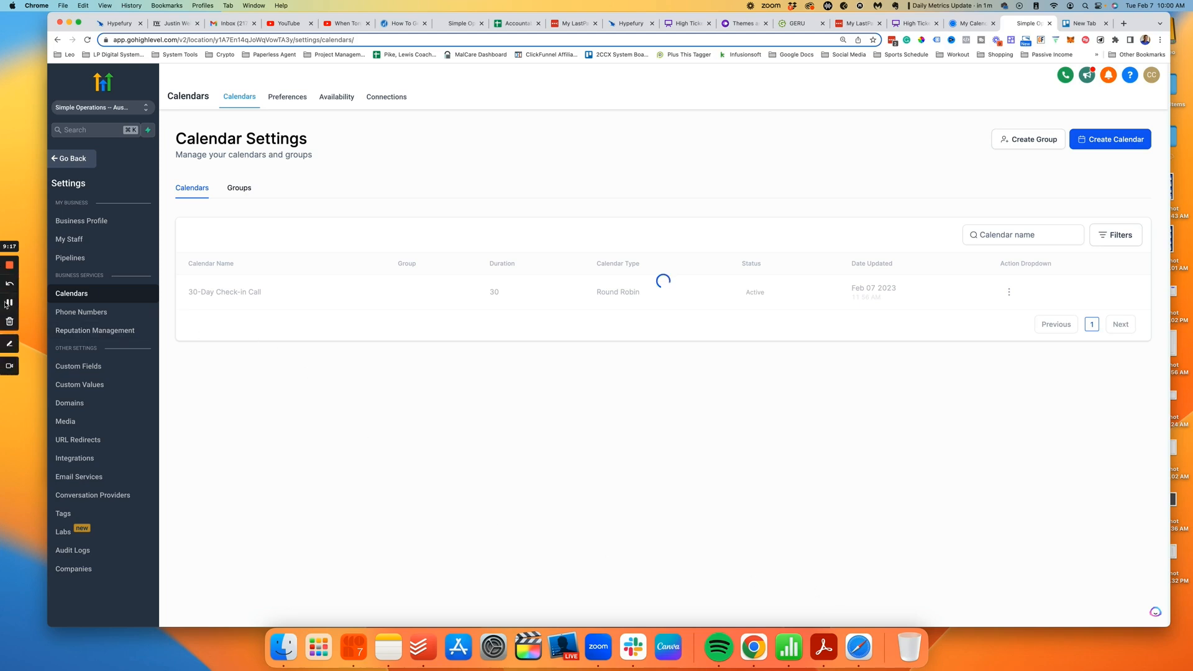
left_click(5, 303)
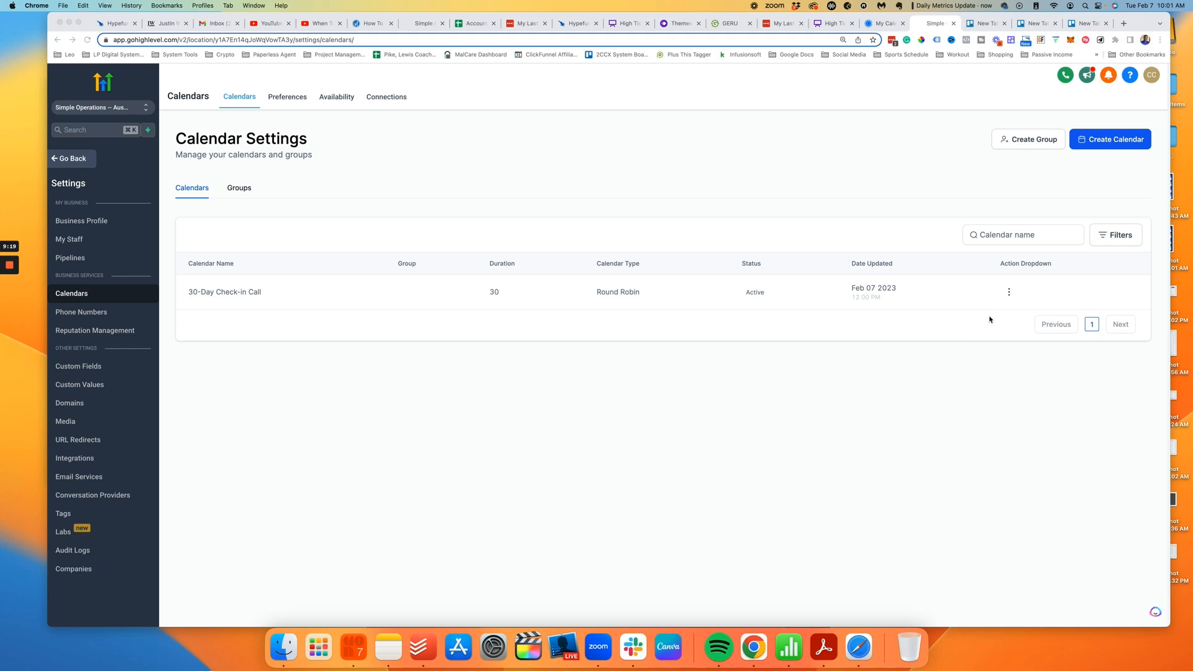
Step: Move the 30-Day Check-in Call calendar into the Simple Operations Coaching Team group
left_click(1009, 292)
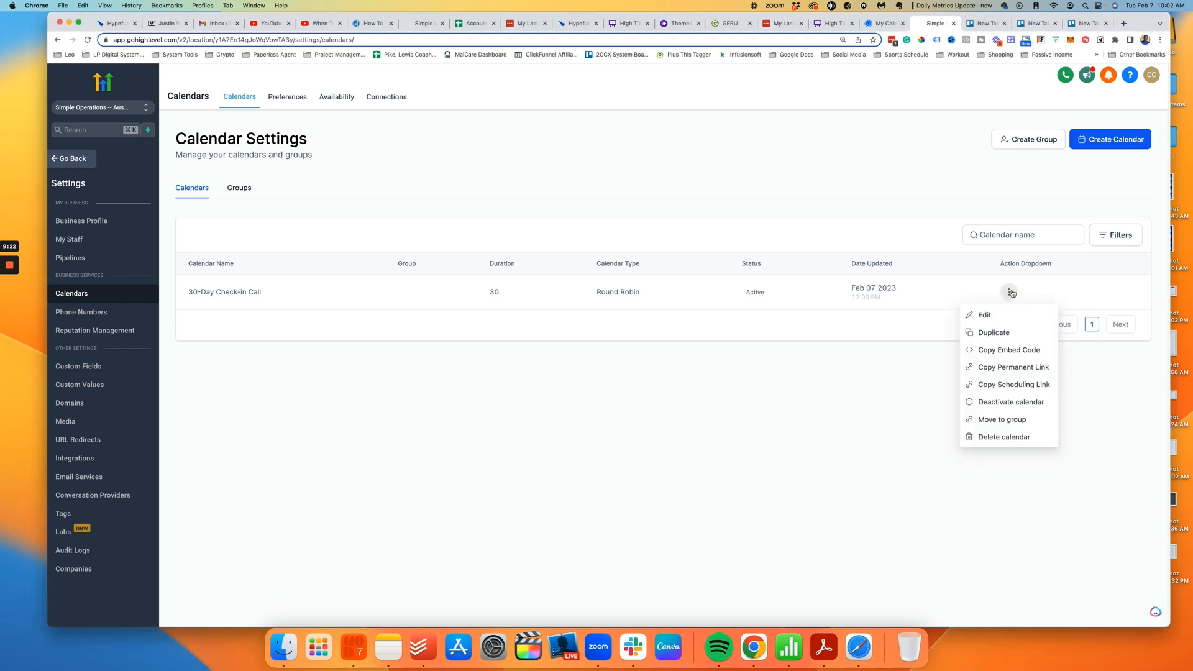
left_click(992, 422)
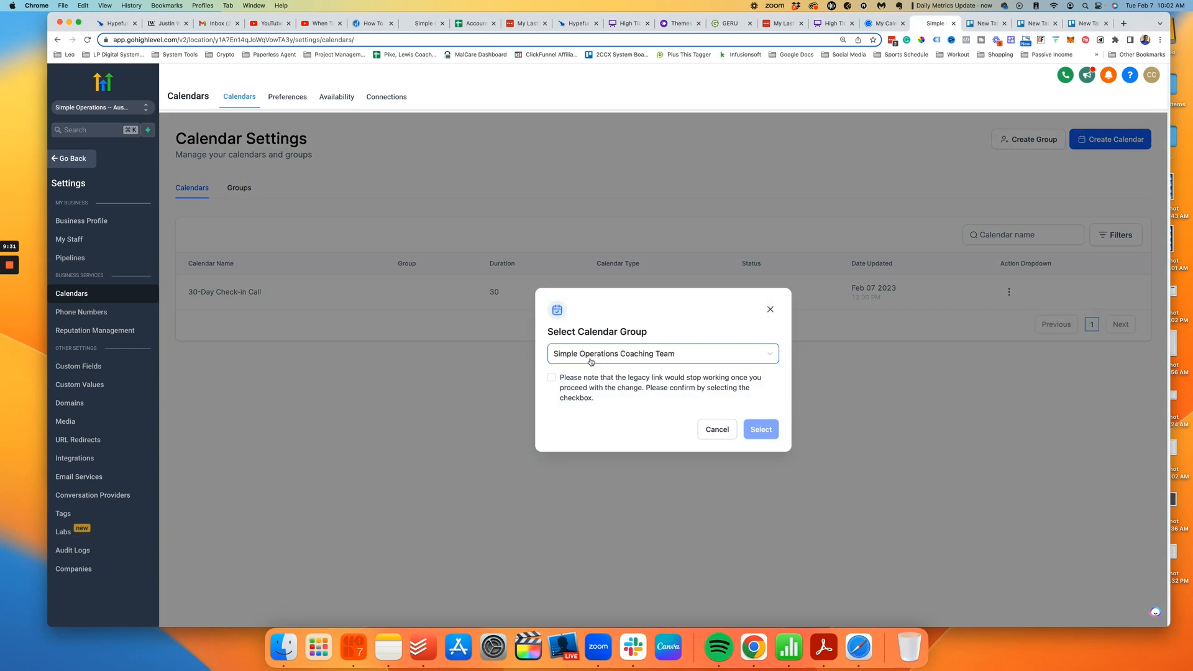
left_click(559, 384)
left_click(758, 430)
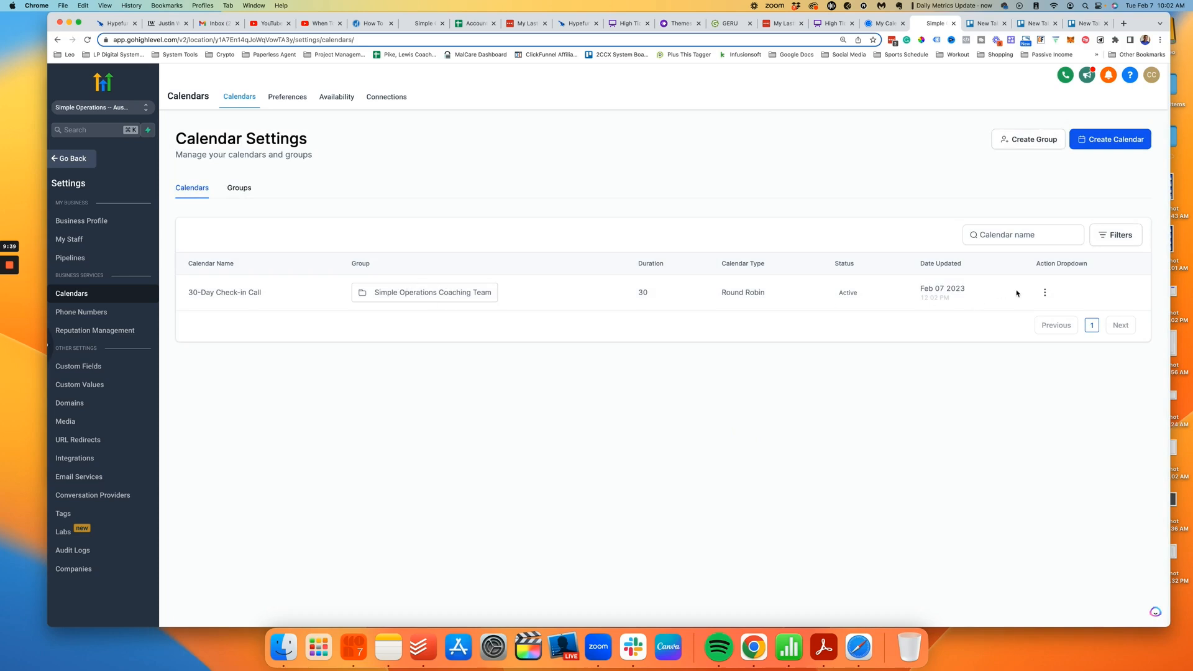
Step: Copy the calendar's scheduling link and open a new browser tab
left_click(1044, 293)
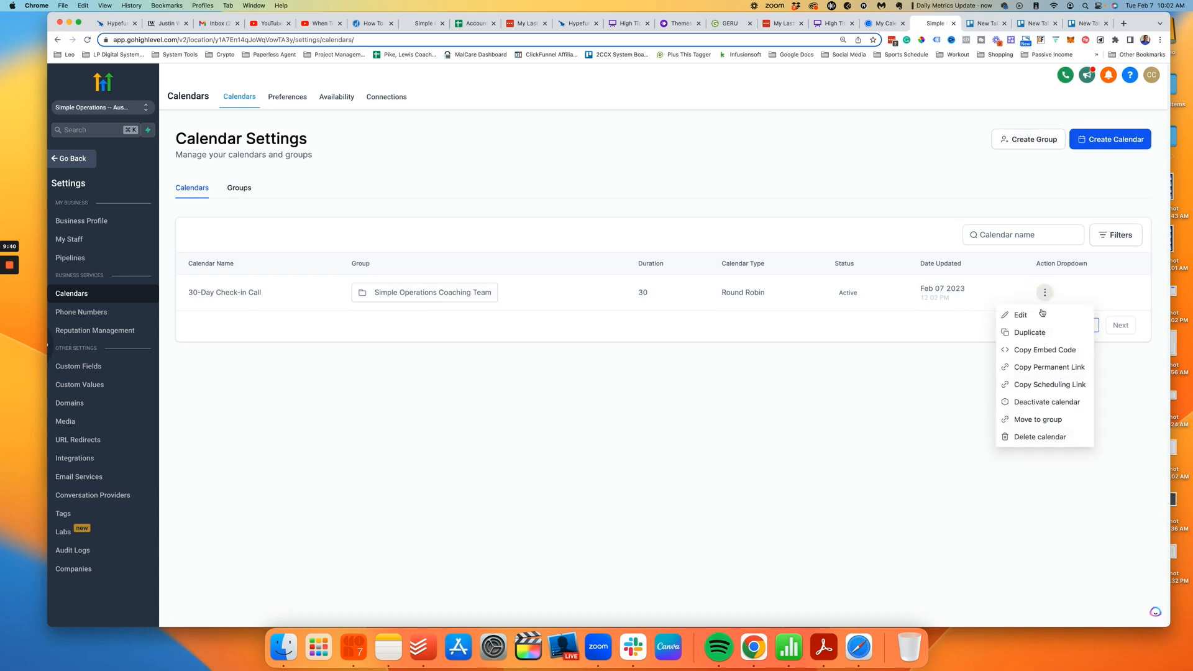
left_click(1050, 384)
left_click(1124, 23)
Step: Load the pasted booking link, removing the stray trailing '+' from the address
key("super+v")
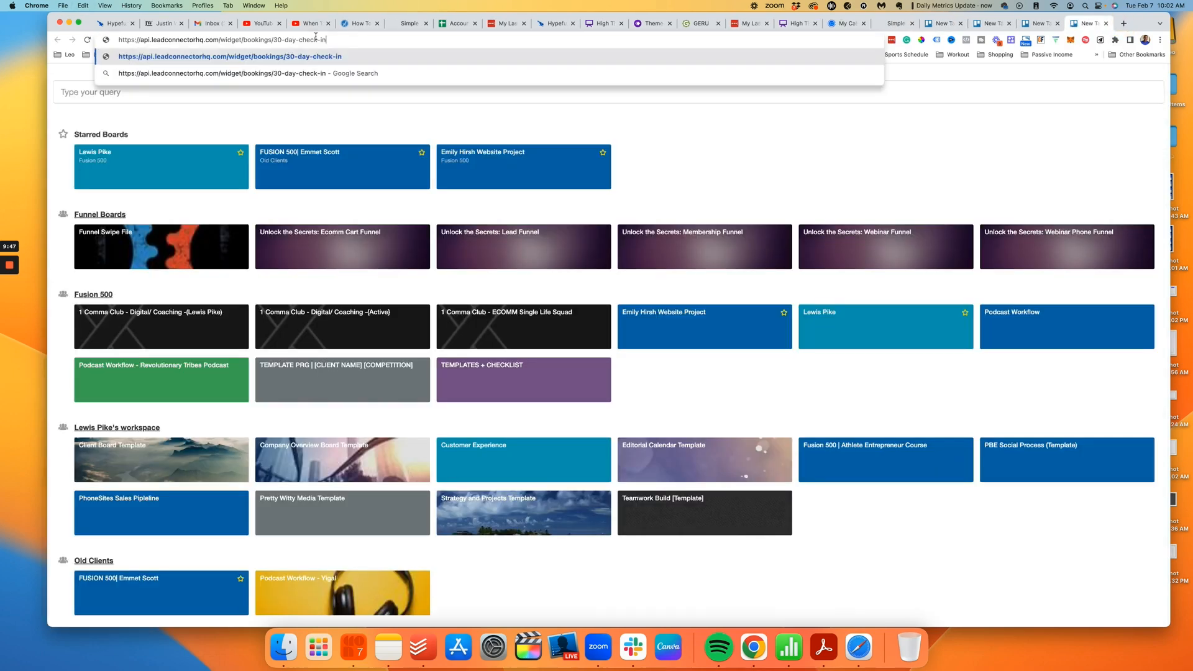
key("Return")
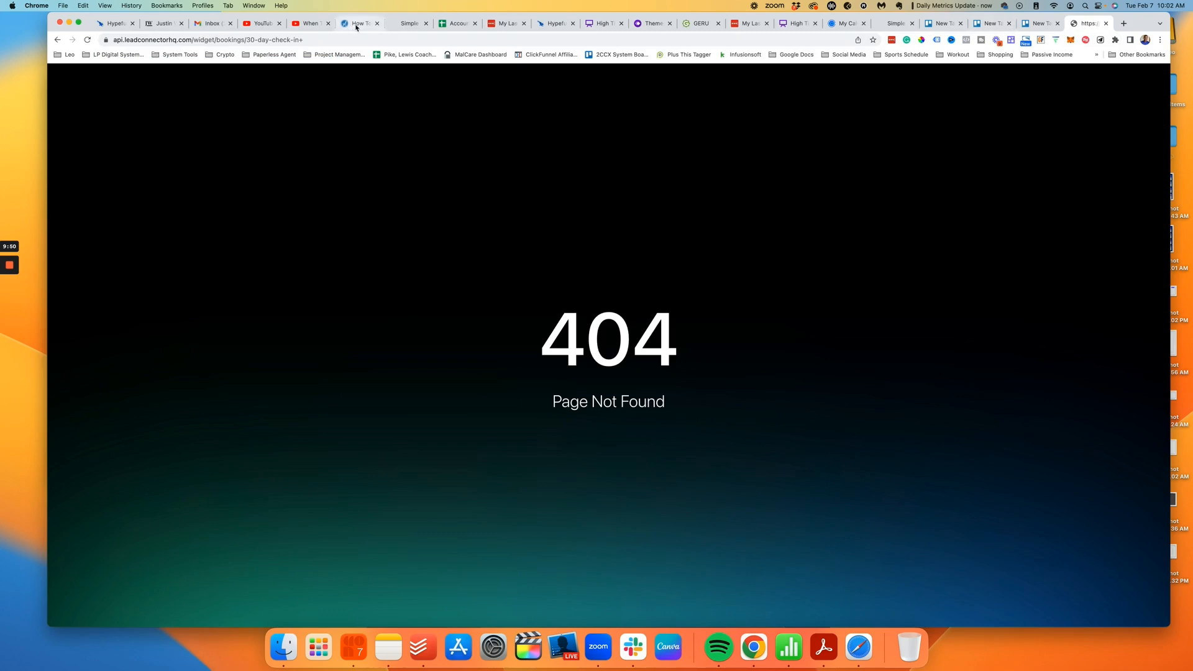
left_click(320, 40)
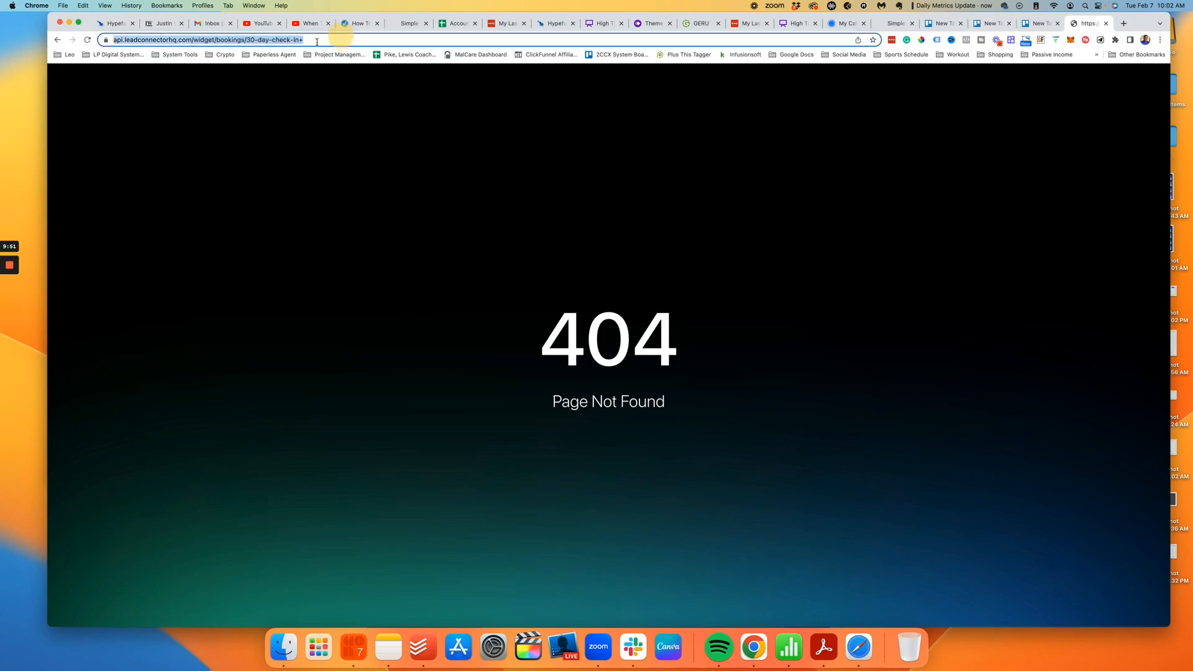
left_click(317, 42)
key("BackSpace")
key("Return")
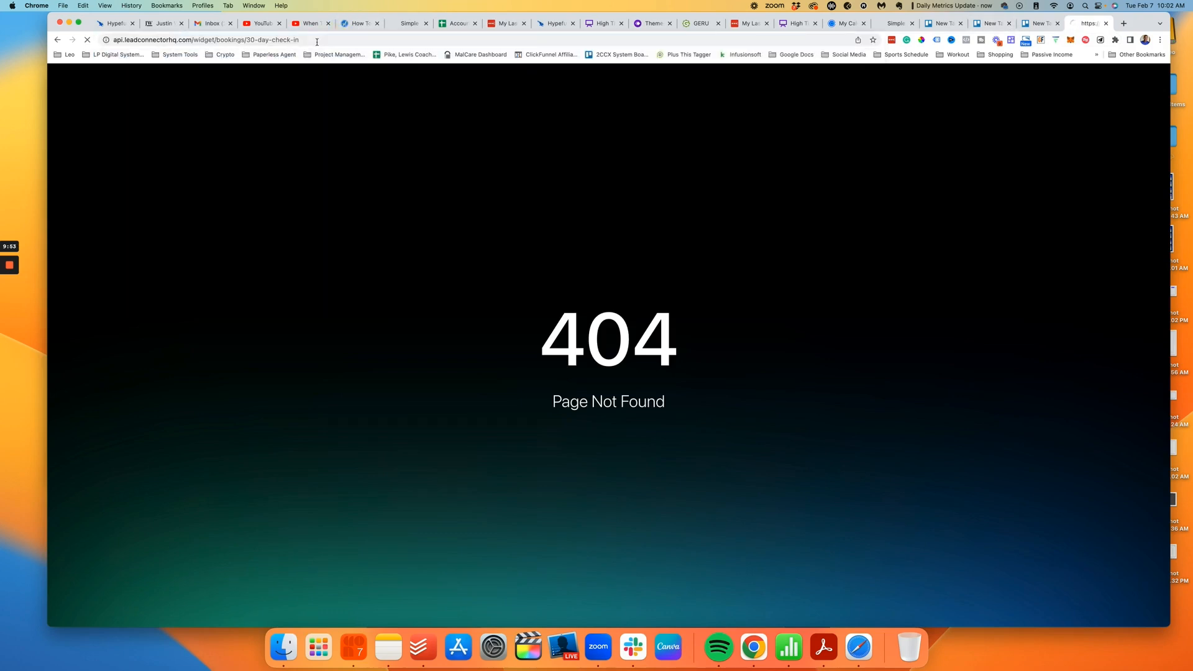
Step: Set the booking page timezone to US/Central
left_click(637, 425)
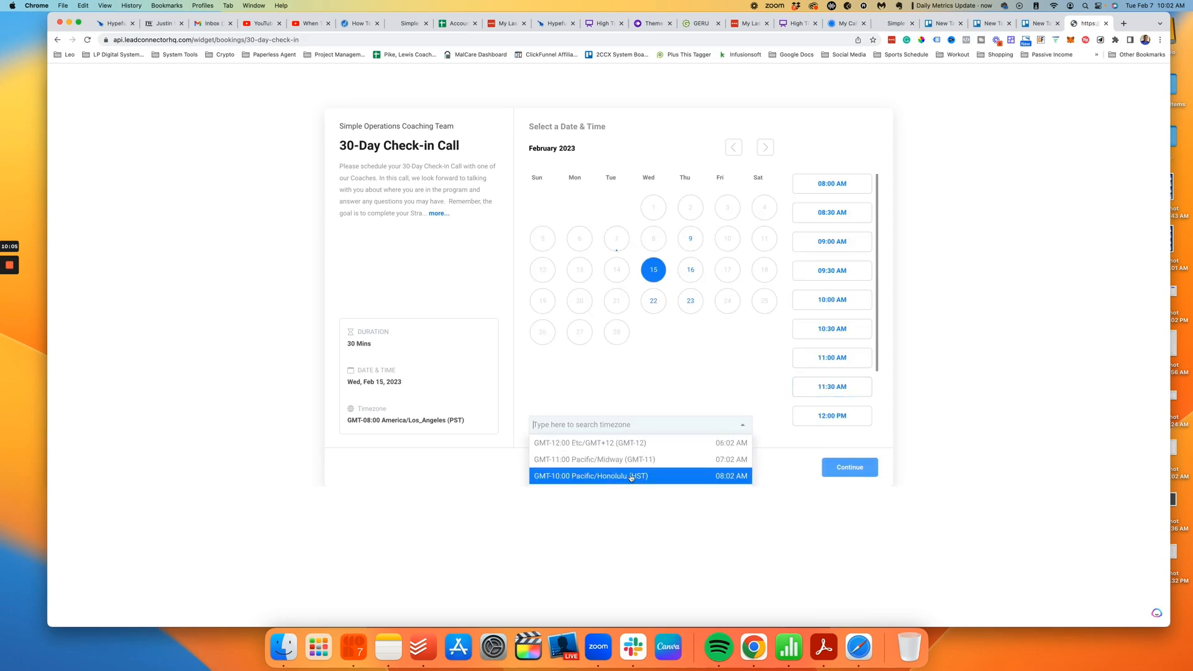
scroll(633, 478, "down", 1)
type("cen")
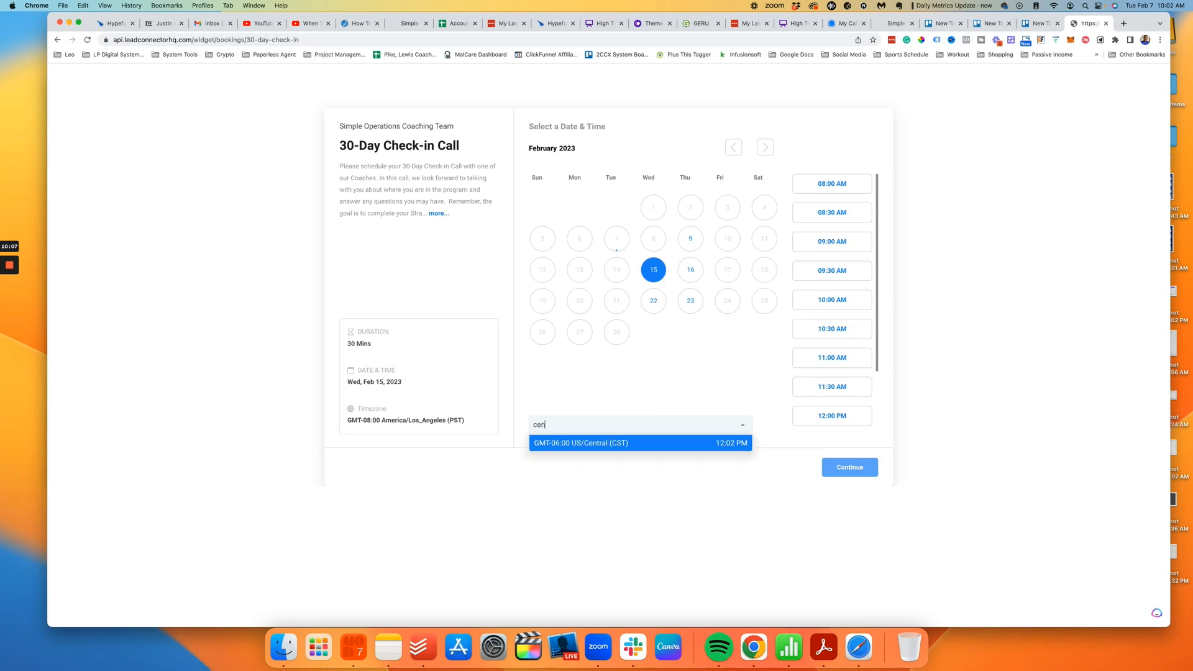
left_click(644, 444)
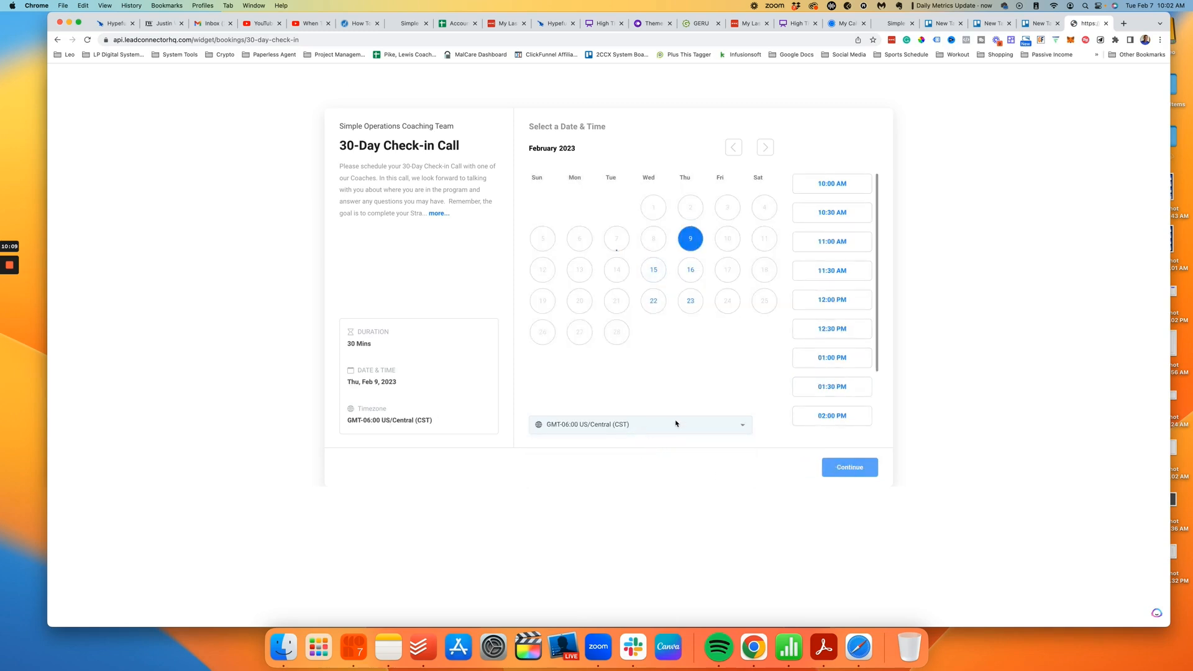
Step: Check available times on Feb 15, 22 and 23, then return to GoHighLevel's calendar settings
scroll(833, 273, "down", 3)
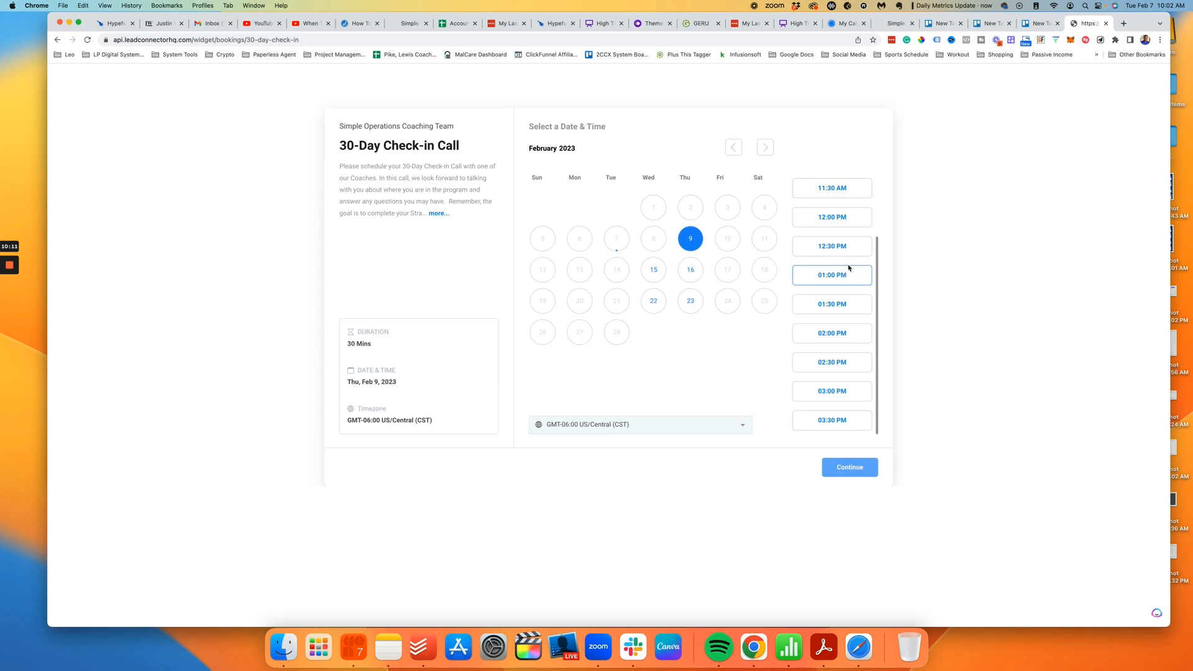
left_click(653, 269)
left_click(653, 301)
left_click(687, 302)
left_click(439, 213)
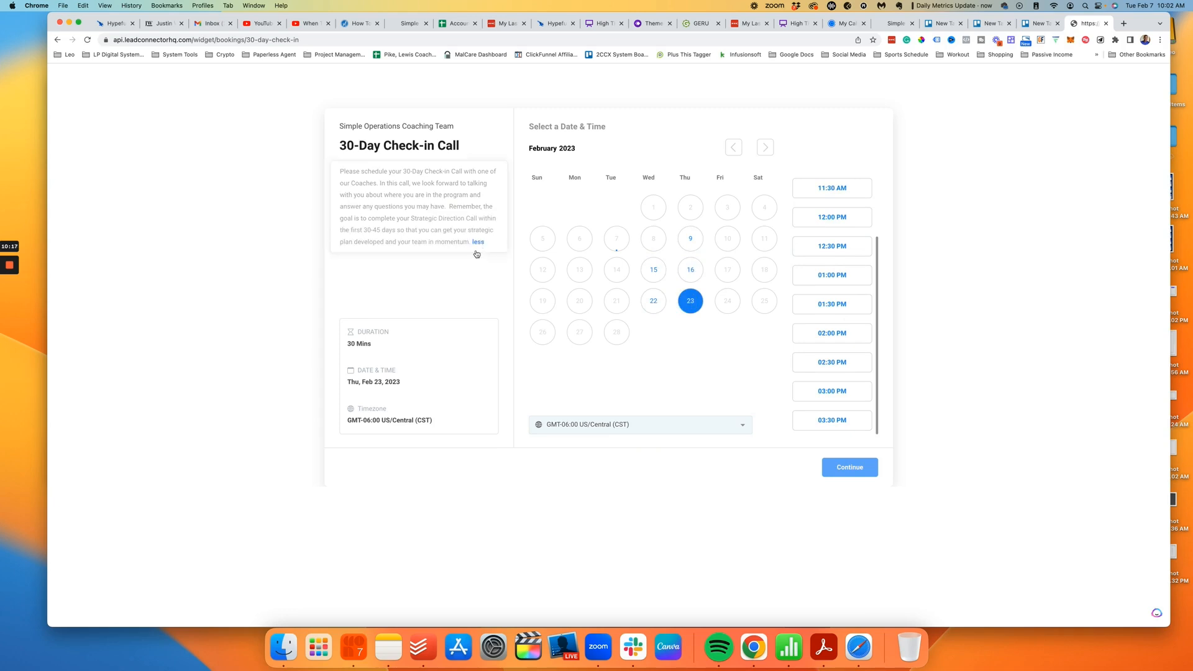
left_click(479, 242)
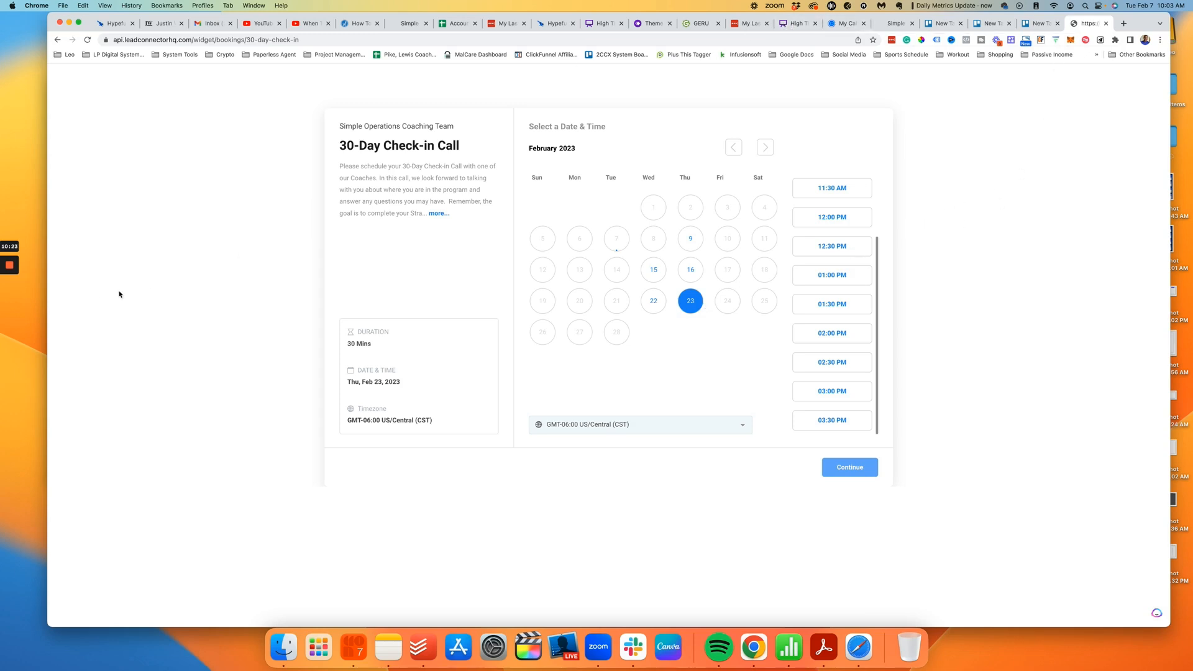
left_click(895, 23)
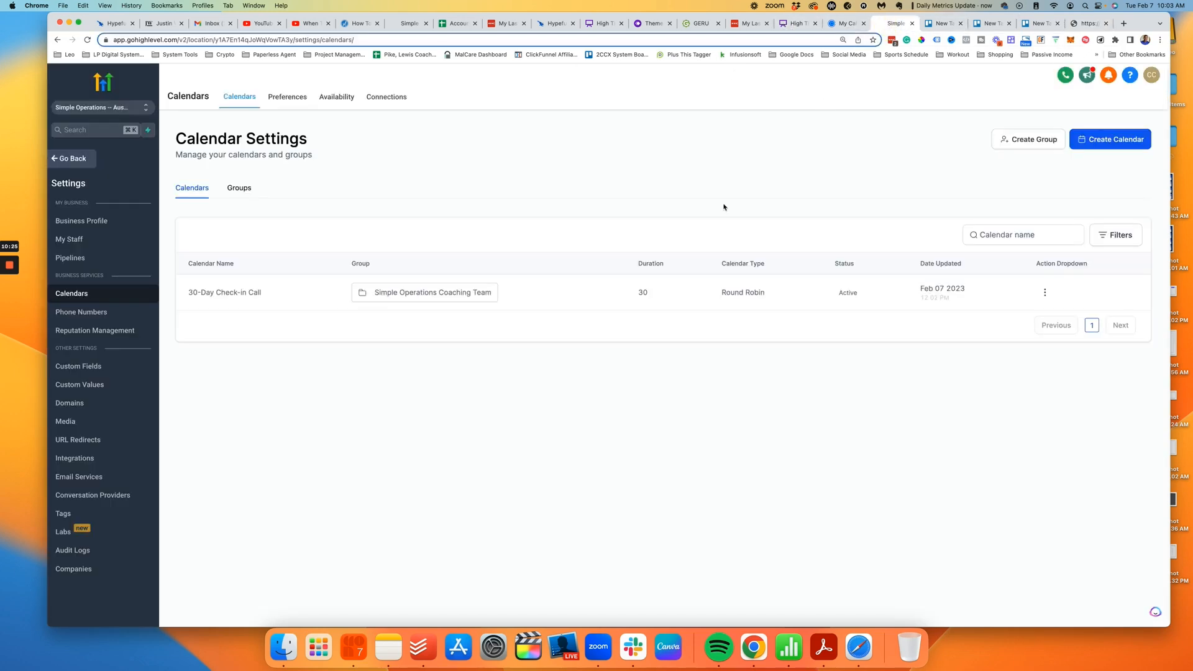